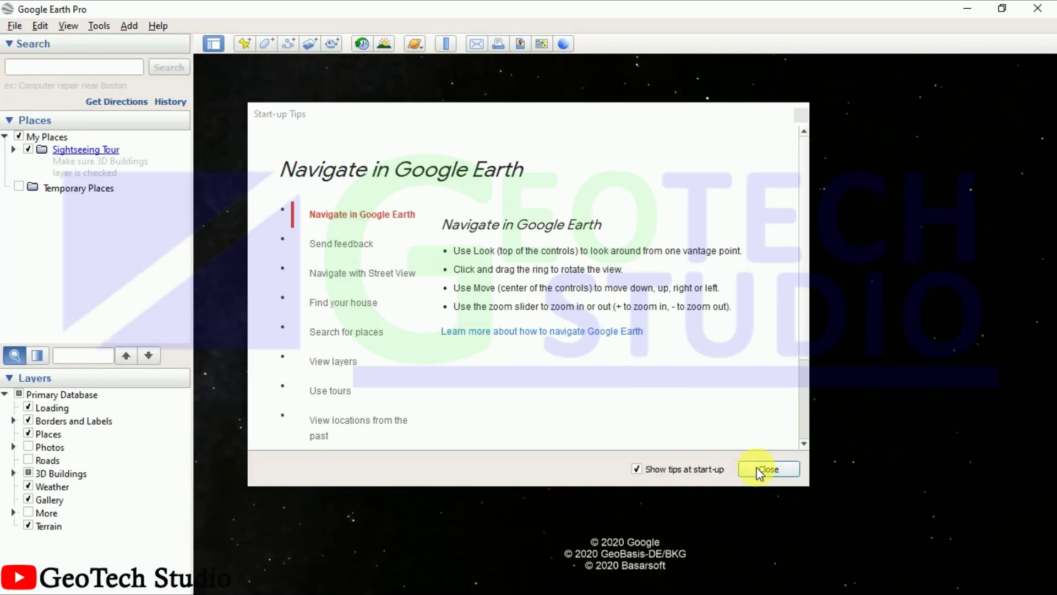
Dismiss the start-up tips and bring the forested hills south of Ratnanagar, Nepal, into close view
{"action": "left_click", "coordinate": [765, 469]}
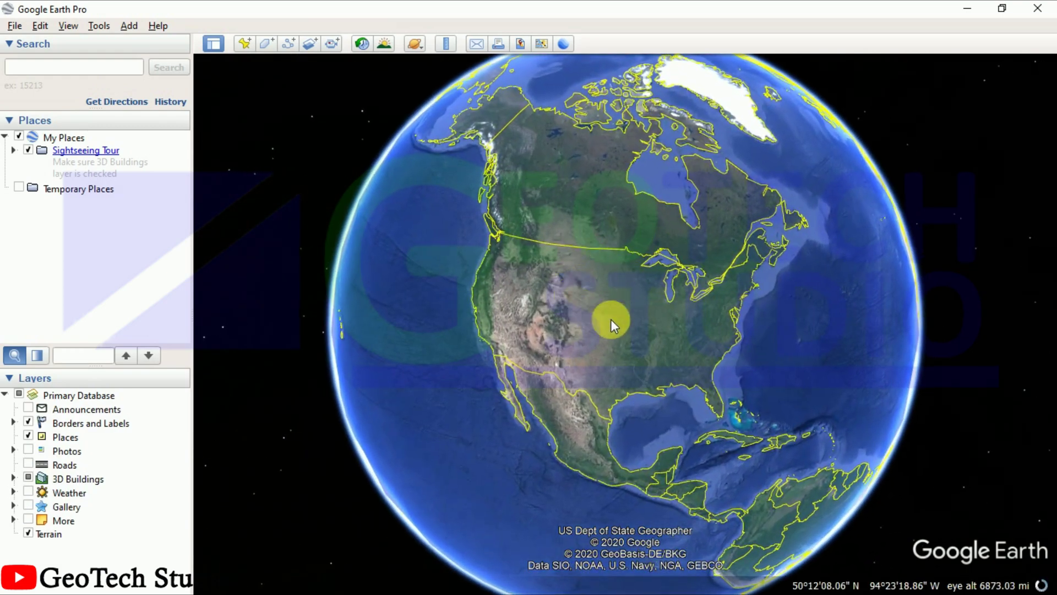
{"action": "scroll", "coordinate": [636, 292], "scroll_direction": "up", "scroll_amount": 2}
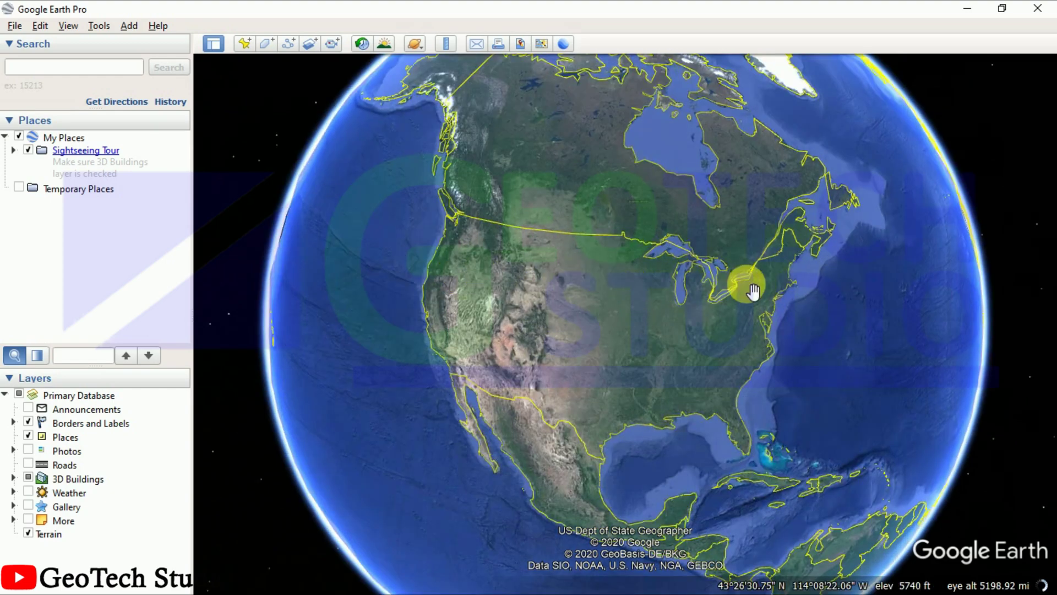
{"action": "left_click_drag", "start_coordinate": [619, 264], "coordinate": [430, 257]}
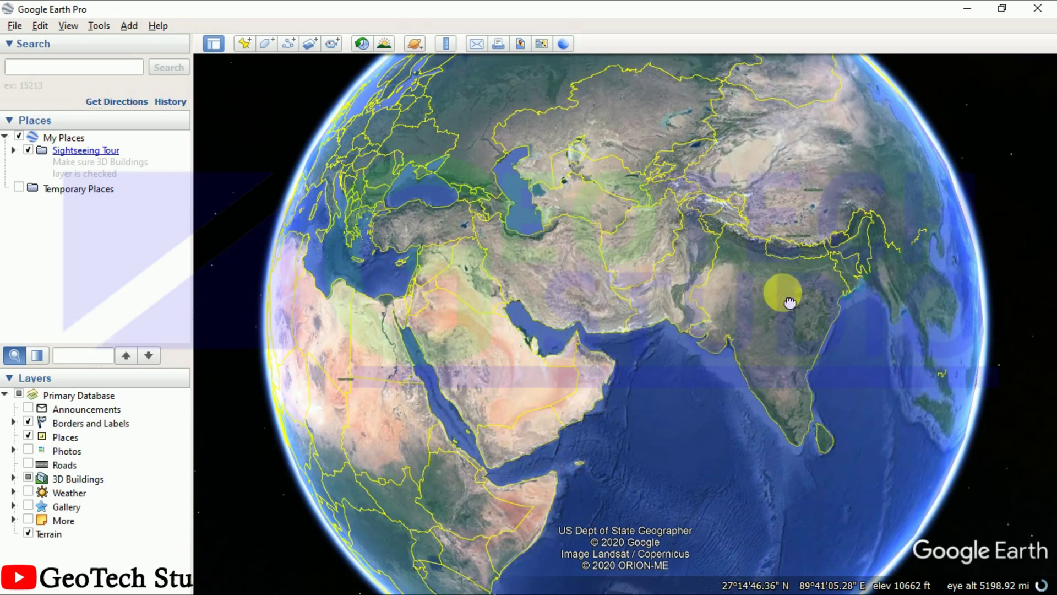
{"action": "left_click", "coordinate": [672, 309]}
{"action": "left_click_drag", "start_coordinate": [673, 309], "coordinate": [854, 242]}
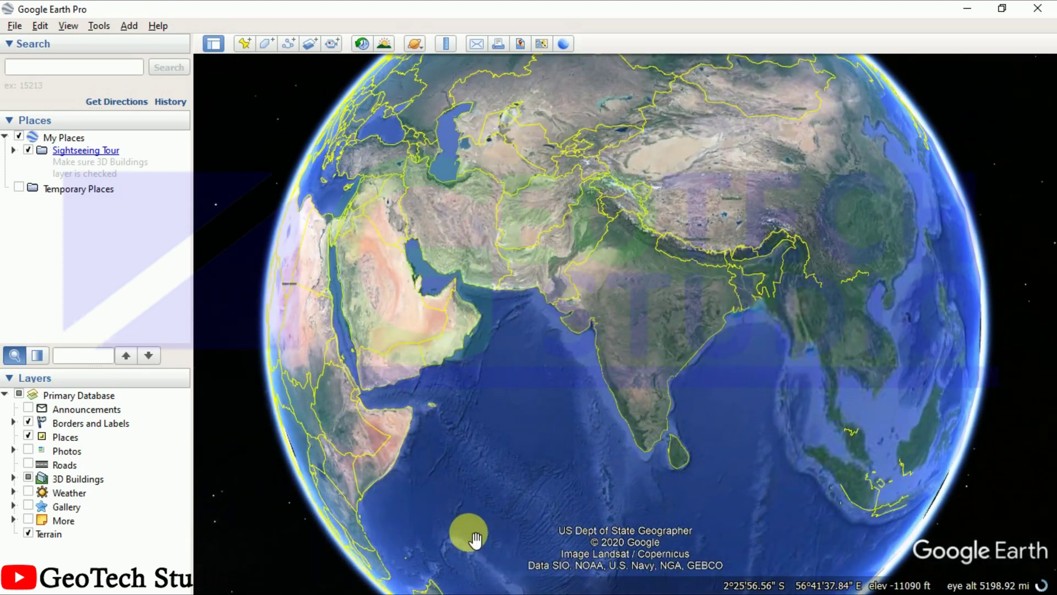
{"action": "left_click_drag", "start_coordinate": [595, 389], "coordinate": [592, 457]}
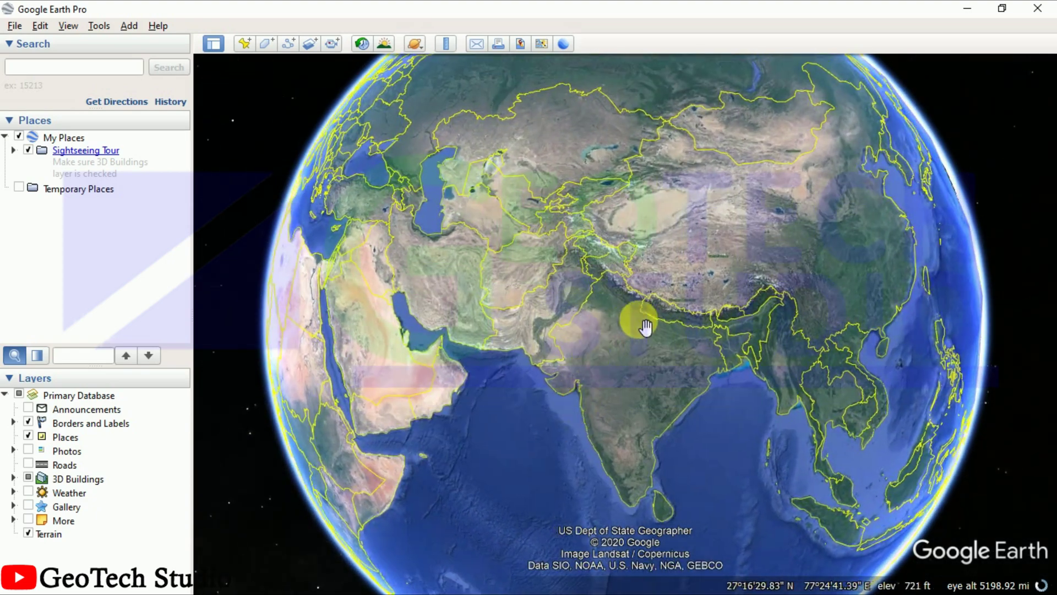
{"action": "scroll", "coordinate": [693, 318], "scroll_direction": "up", "scroll_amount": 1}
{"action": "scroll", "coordinate": [693, 318], "scroll_direction": "up", "scroll_amount": 6}
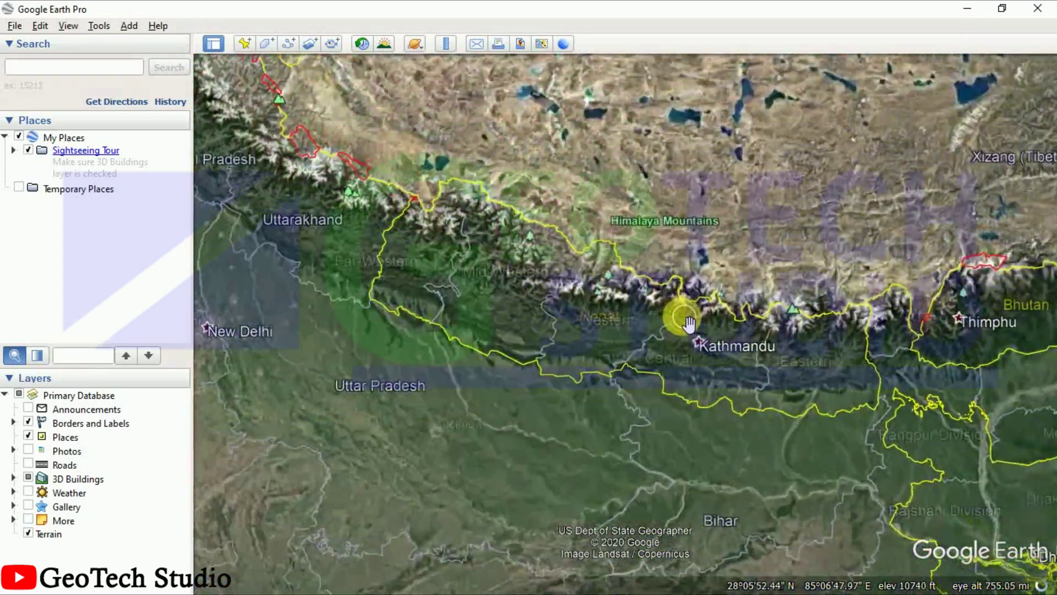
{"action": "scroll", "coordinate": [686, 319], "scroll_direction": "up", "scroll_amount": 3}
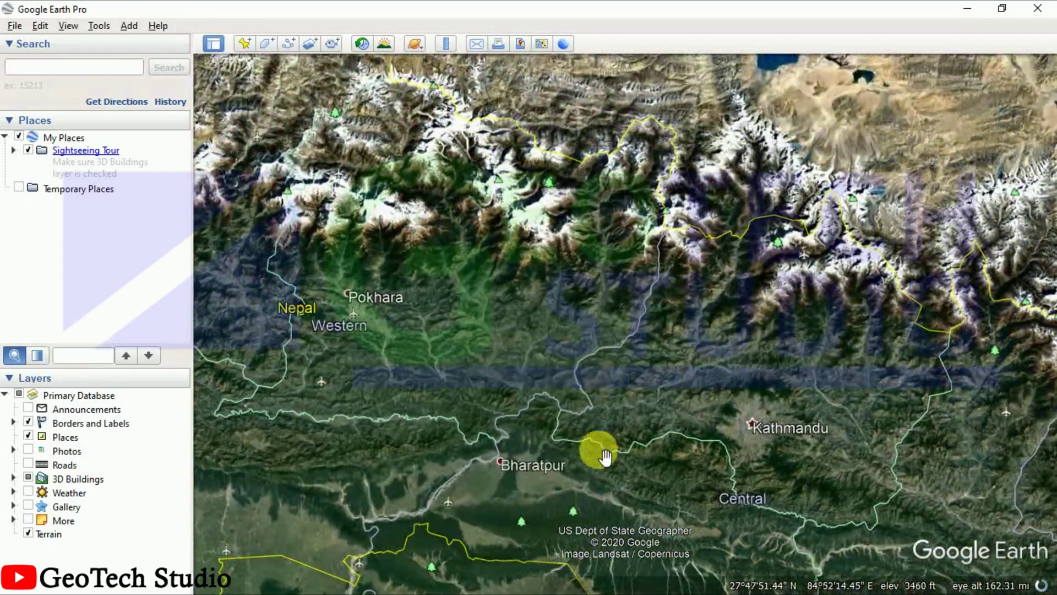
{"action": "left_click_drag", "start_coordinate": [591, 482], "coordinate": [573, 358]}
{"action": "scroll", "coordinate": [559, 444], "scroll_direction": "up", "scroll_amount": 4}
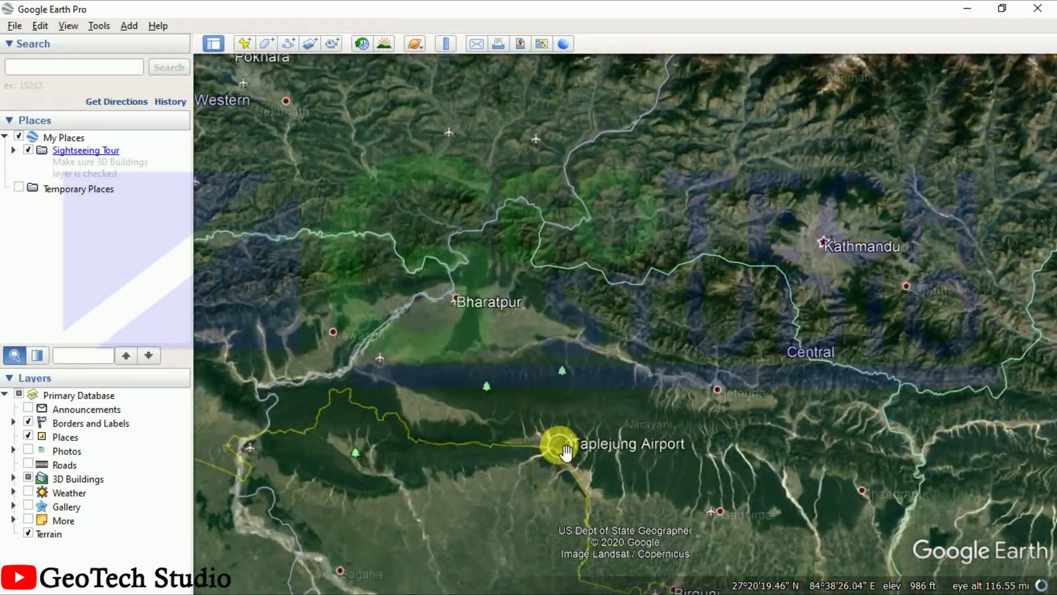
{"action": "scroll", "coordinate": [559, 443], "scroll_direction": "up", "scroll_amount": 2}
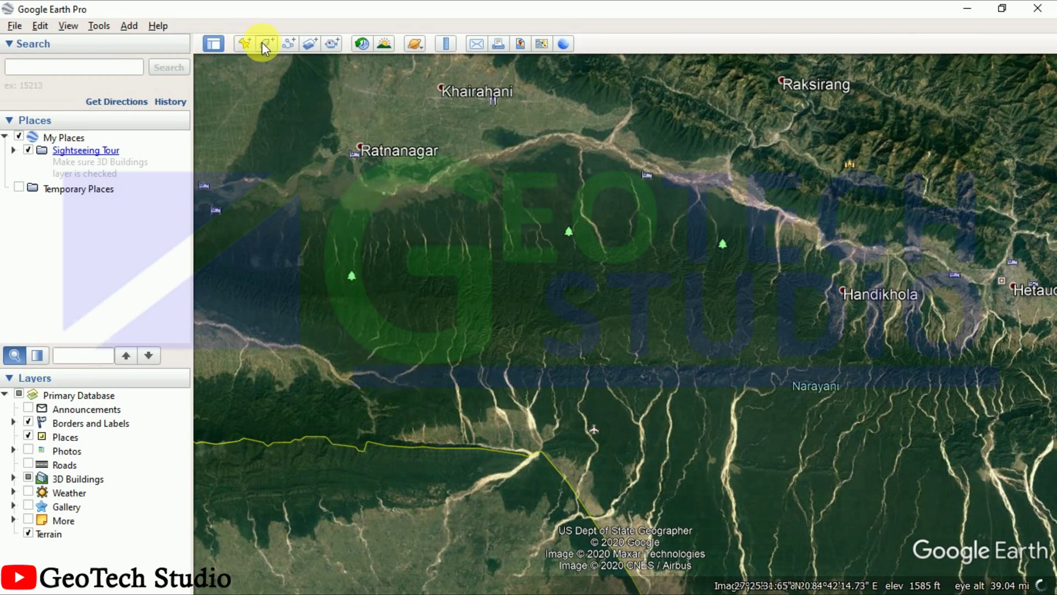
Start a new path named Contour with its altitude clamped to ground, keeping the map area clear for drawing
{"action": "left_click", "coordinate": [289, 46]}
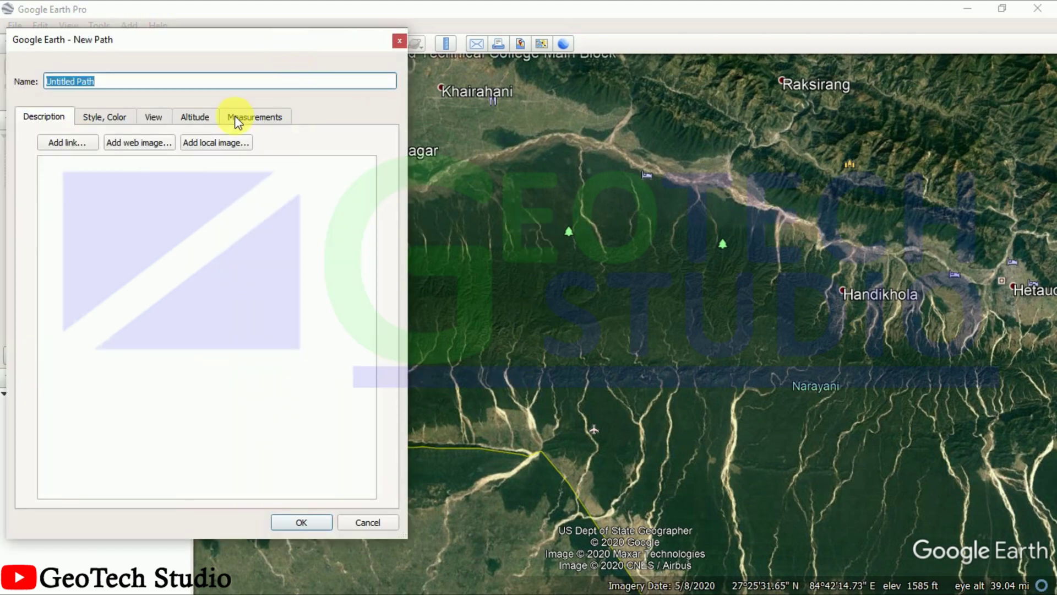
{"action": "left_click", "coordinate": [194, 119]}
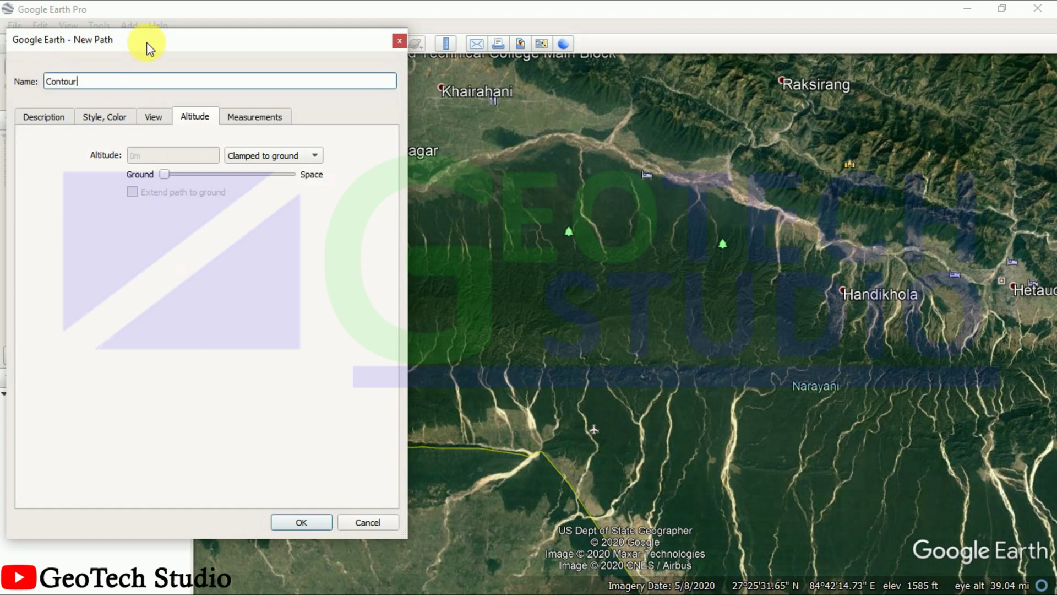
{"action": "left_click_drag", "start_coordinate": [146, 43], "coordinate": [3, 217]}
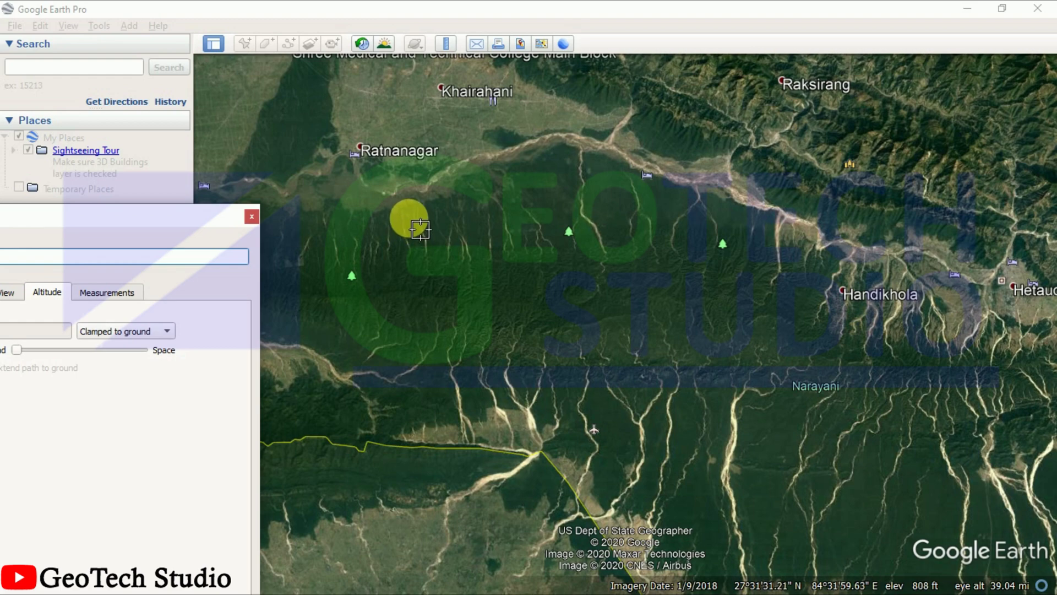
Draw the path freehand as dense winding loops covering the hills south of Ratnanagar and save it
{"action": "left_click", "coordinate": [409, 218]}
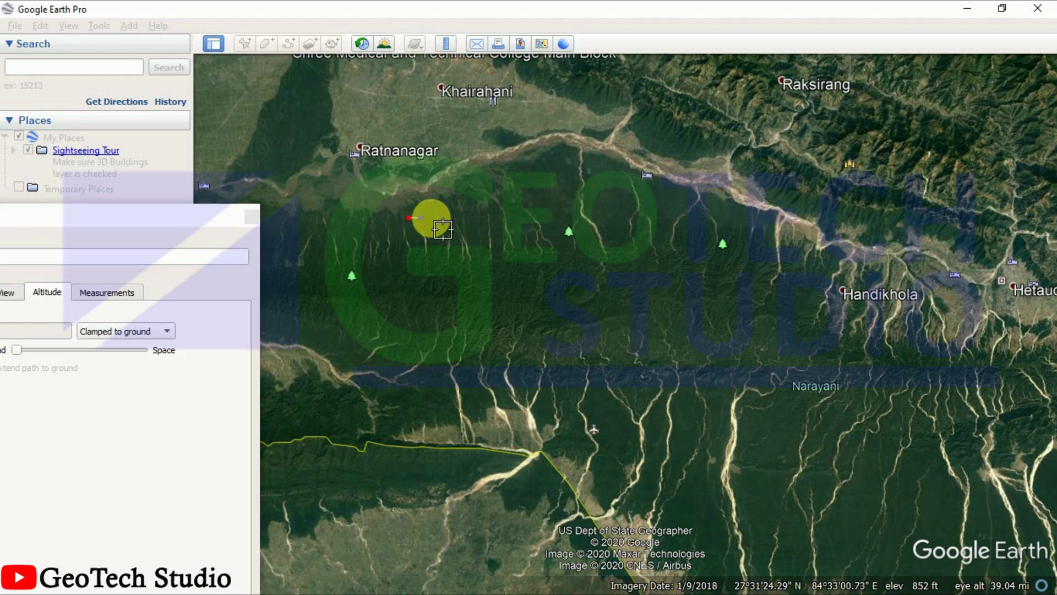
{"action": "mouse_move", "coordinate": [439, 219]}
{"action": "left_mouse_down"}
{"action": "mouse_move", "coordinate": [598, 226]}
{"action": "mouse_move", "coordinate": [588, 215]}
{"action": "mouse_move", "coordinate": [625, 232]}
{"action": "mouse_move", "coordinate": [619, 221]}
{"action": "mouse_move", "coordinate": [627, 237]}
{"action": "mouse_move", "coordinate": [615, 225]}
{"action": "mouse_move", "coordinate": [602, 243]}
{"action": "mouse_move", "coordinate": [592, 233]}
{"action": "mouse_move", "coordinate": [540, 244]}
{"action": "mouse_move", "coordinate": [417, 231]}
{"action": "mouse_move", "coordinate": [414, 245]}
{"action": "mouse_move", "coordinate": [407, 235]}
{"action": "mouse_move", "coordinate": [422, 250]}
{"action": "mouse_move", "coordinate": [415, 238]}
{"action": "mouse_move", "coordinate": [487, 255]}
{"action": "mouse_move", "coordinate": [479, 244]}
{"action": "mouse_move", "coordinate": [501, 251]}
{"action": "mouse_move", "coordinate": [492, 239]}
{"action": "mouse_move", "coordinate": [602, 258]}
{"action": "mouse_move", "coordinate": [596, 243]}
{"action": "mouse_move", "coordinate": [622, 261]}
{"action": "mouse_move", "coordinate": [401, 287]}
{"action": "mouse_move", "coordinate": [413, 294]}
{"action": "mouse_move", "coordinate": [443, 268]}
{"action": "mouse_move", "coordinate": [606, 282]}
{"action": "mouse_move", "coordinate": [620, 270]}
{"action": "mouse_move", "coordinate": [567, 283]}
{"action": "mouse_move", "coordinate": [530, 277]}
{"action": "mouse_move", "coordinate": [515, 287]}
{"action": "mouse_move", "coordinate": [467, 279]}
{"action": "mouse_move", "coordinate": [390, 314]}
{"action": "mouse_move", "coordinate": [406, 323]}
{"action": "mouse_move", "coordinate": [484, 293]}
{"action": "mouse_move", "coordinate": [556, 286]}
{"action": "mouse_move", "coordinate": [565, 300]}
{"action": "mouse_move", "coordinate": [621, 316]}
{"action": "mouse_move", "coordinate": [538, 301]}
{"action": "mouse_move", "coordinate": [444, 313]}
{"action": "mouse_move", "coordinate": [390, 342]}
{"action": "mouse_move", "coordinate": [416, 345]}
{"action": "mouse_move", "coordinate": [502, 320]}
{"action": "mouse_move", "coordinate": [568, 333]}
{"action": "mouse_move", "coordinate": [637, 329]}
{"action": "mouse_move", "coordinate": [644, 262]}
{"action": "mouse_move", "coordinate": [618, 206]}
{"action": "mouse_move", "coordinate": [568, 193]}
{"action": "mouse_move", "coordinate": [413, 200]}
{"action": "mouse_move", "coordinate": [386, 229]}
{"action": "mouse_move", "coordinate": [382, 353]}
{"action": "mouse_move", "coordinate": [434, 373]}
{"action": "mouse_move", "coordinate": [607, 355]}
{"action": "mouse_move", "coordinate": [491, 344]}
{"action": "mouse_move", "coordinate": [453, 353]}
{"action": "left_mouse_up"}
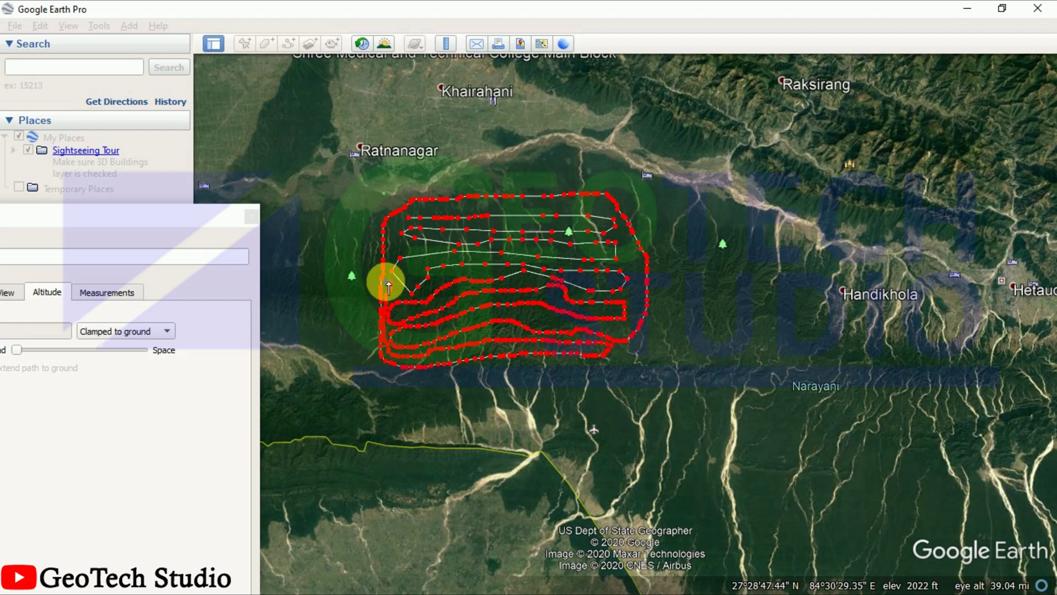
{"action": "mouse_move", "coordinate": [402, 254]}
{"action": "left_mouse_down"}
{"action": "mouse_move", "coordinate": [423, 253]}
{"action": "mouse_move", "coordinate": [394, 237]}
{"action": "mouse_move", "coordinate": [425, 207]}
{"action": "mouse_move", "coordinate": [613, 212]}
{"action": "mouse_move", "coordinate": [643, 300]}
{"action": "mouse_move", "coordinate": [631, 334]}
{"action": "left_mouse_up"}
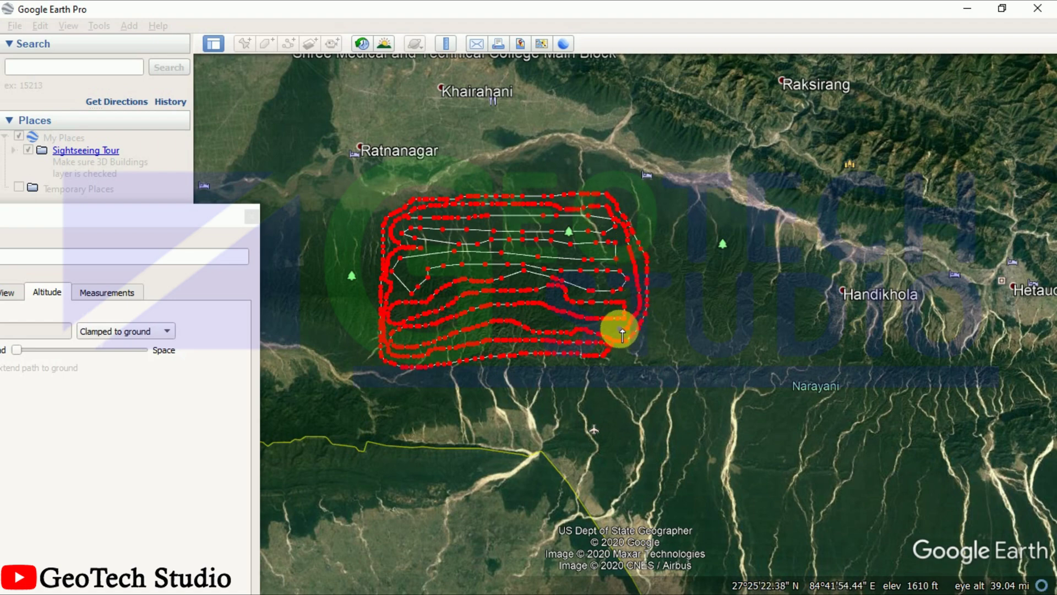
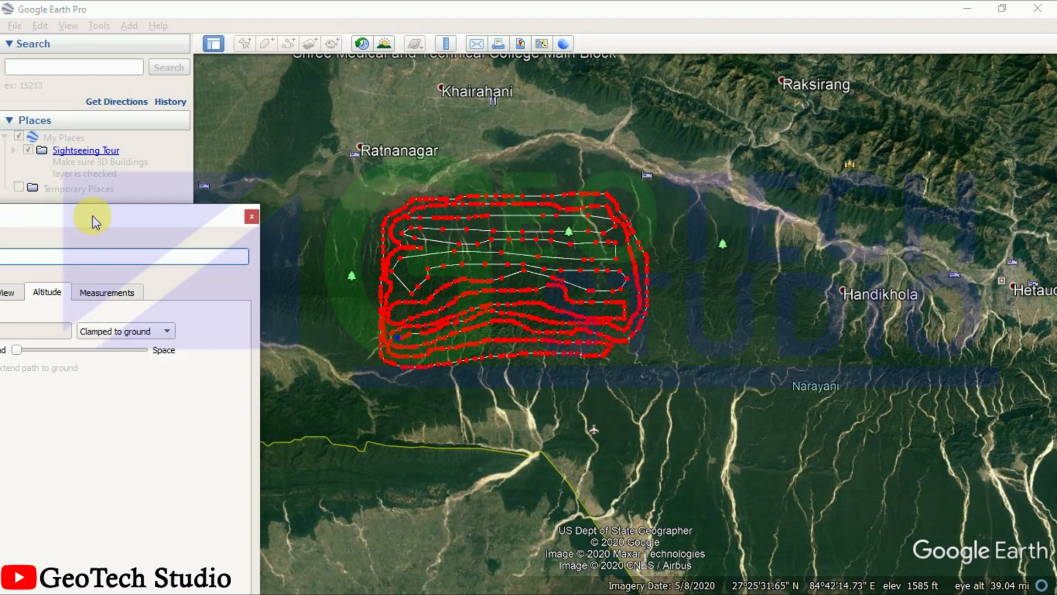
{"action": "left_click_drag", "start_coordinate": [89, 219], "coordinate": [316, 101]}
{"action": "left_click", "coordinate": [387, 576]}
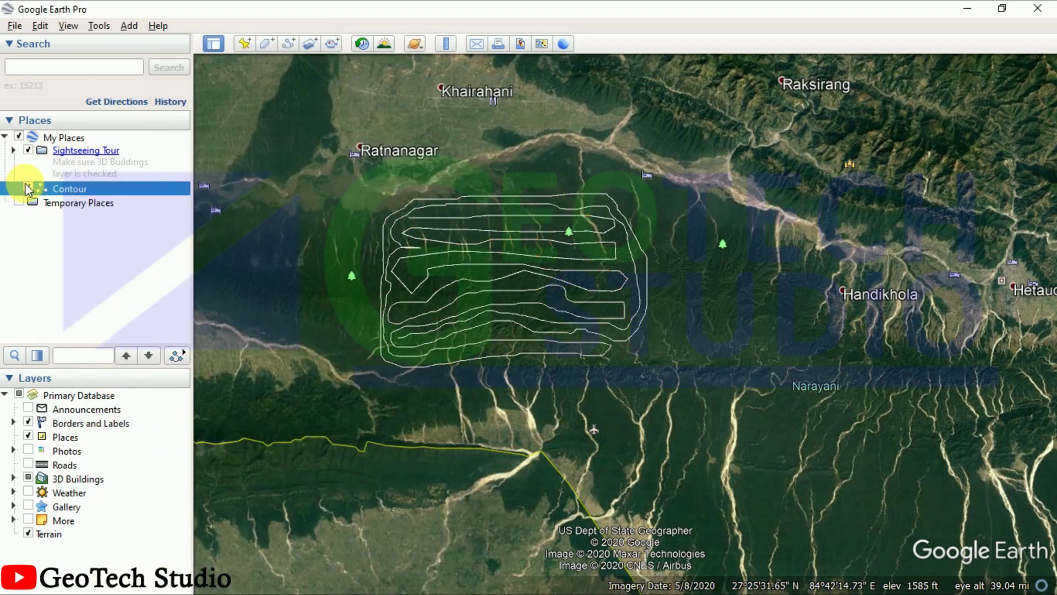
Save the Contour path as a KMZ file named Contour in a new Desktop folder named Generate Contour
{"action": "right_click", "coordinate": [53, 189]}
{"action": "left_click", "coordinate": [97, 287]}
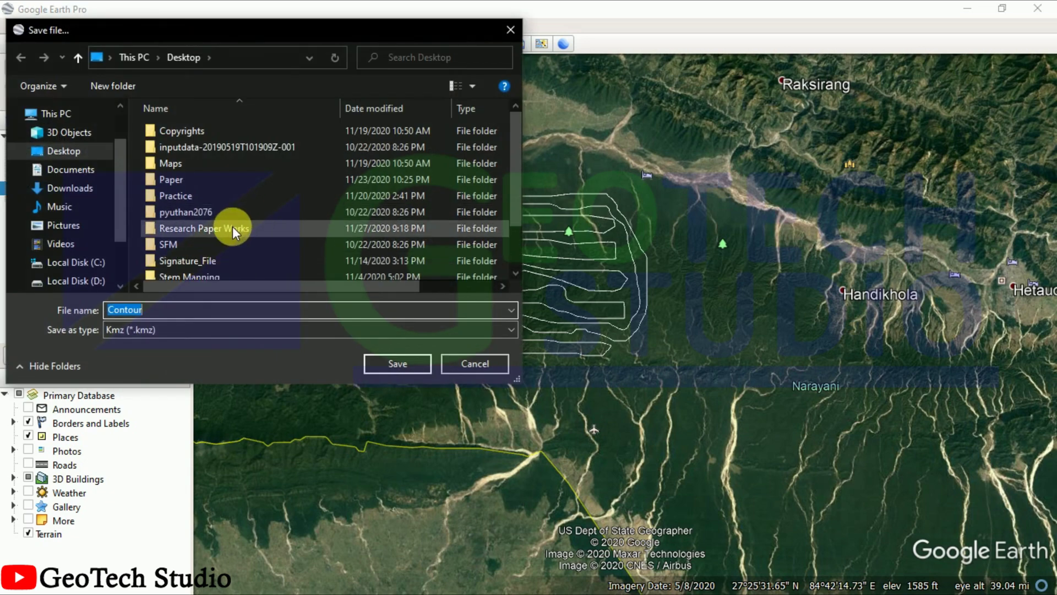
{"action": "scroll", "coordinate": [231, 227], "scroll_direction": "down", "scroll_amount": 1}
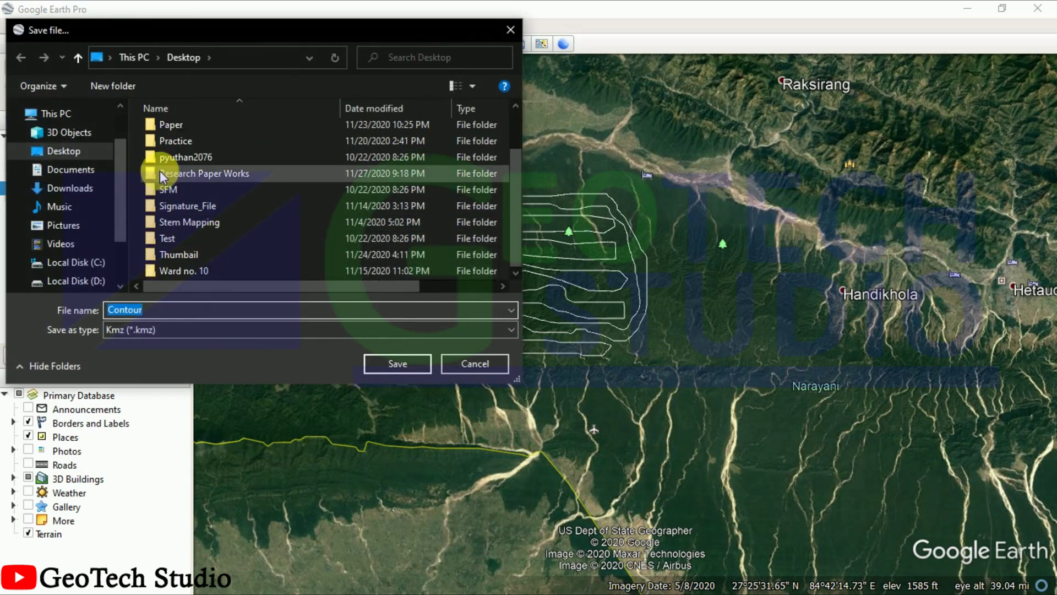
{"action": "right_click", "coordinate": [278, 123]}
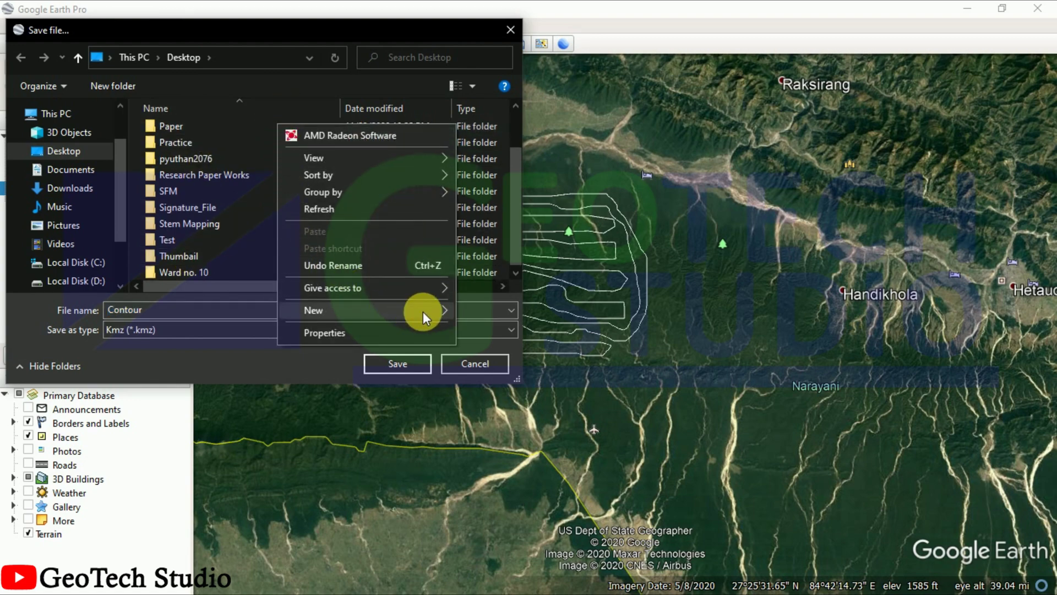
{"action": "mouse_move", "coordinate": [423, 312]}
{"action": "left_click", "coordinate": [472, 313]}
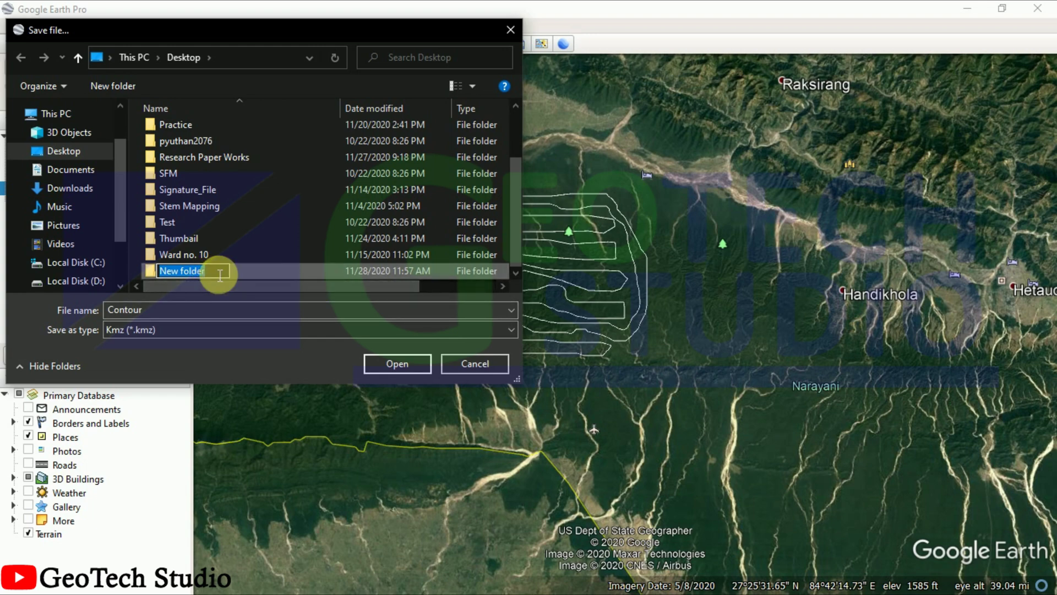
{"action": "type", "text": "Gener"}
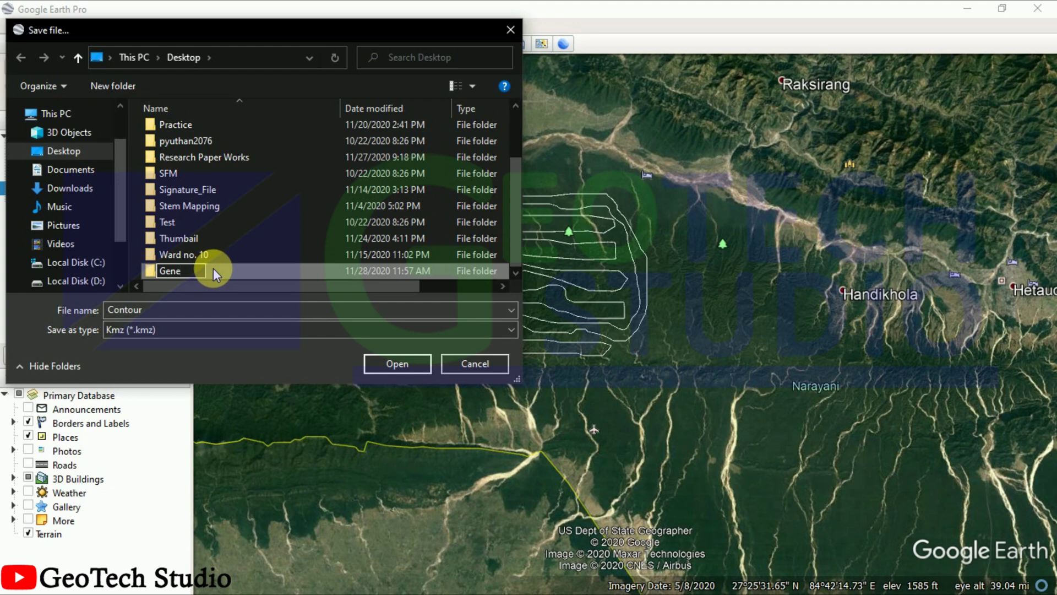
{"action": "type", "text": "ate Contour"}
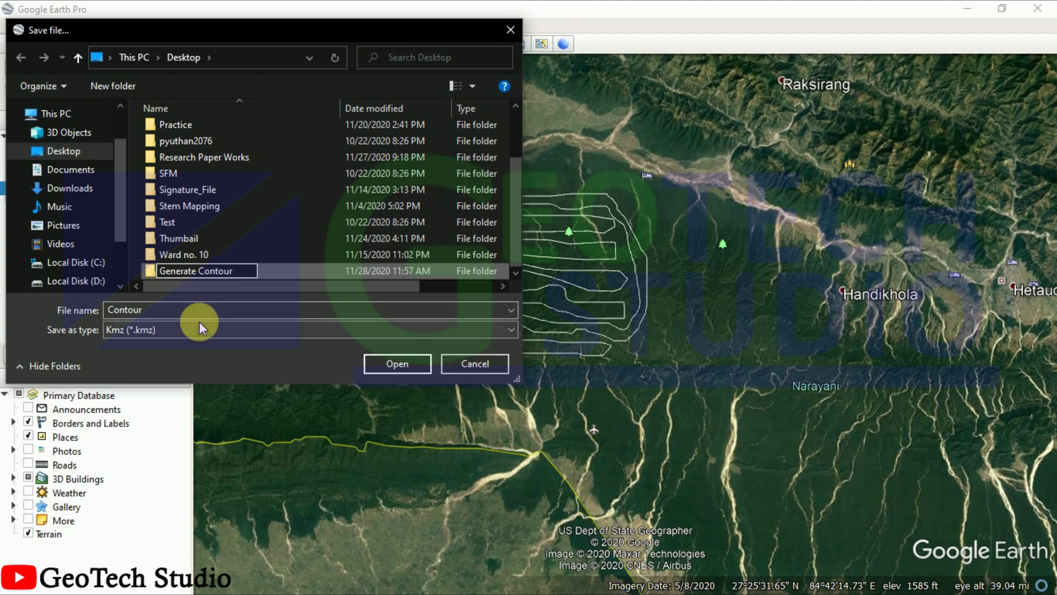
{"action": "key", "text": "Return"}
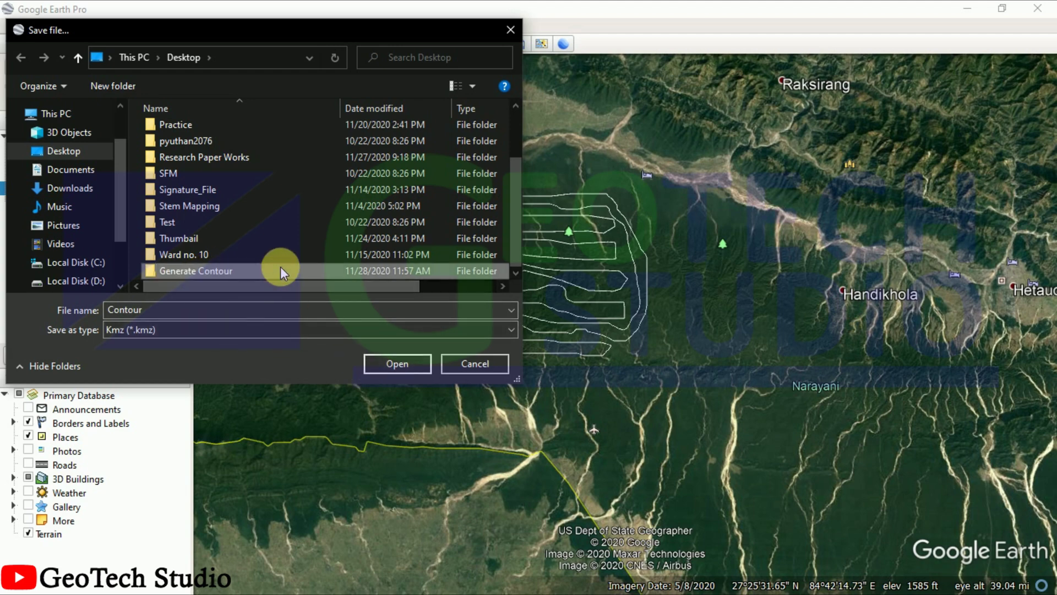
{"action": "double_click", "coordinate": [281, 270]}
{"action": "left_click", "coordinate": [384, 365]}
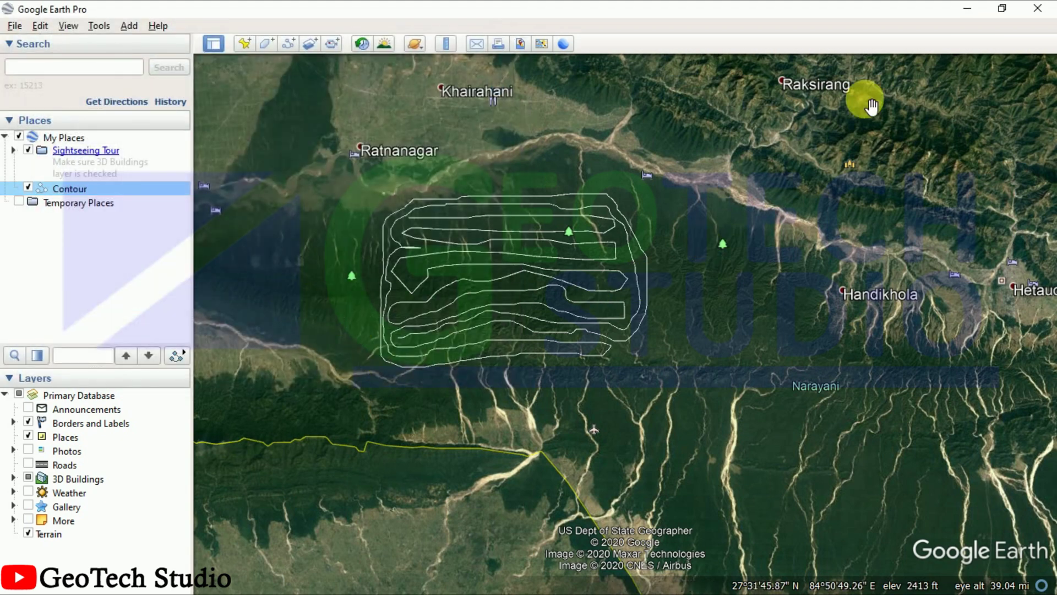
Close Google Earth Pro and return to the desktop
{"action": "left_click", "coordinate": [968, 11]}
{"action": "mouse_move", "coordinate": [520, 573]}
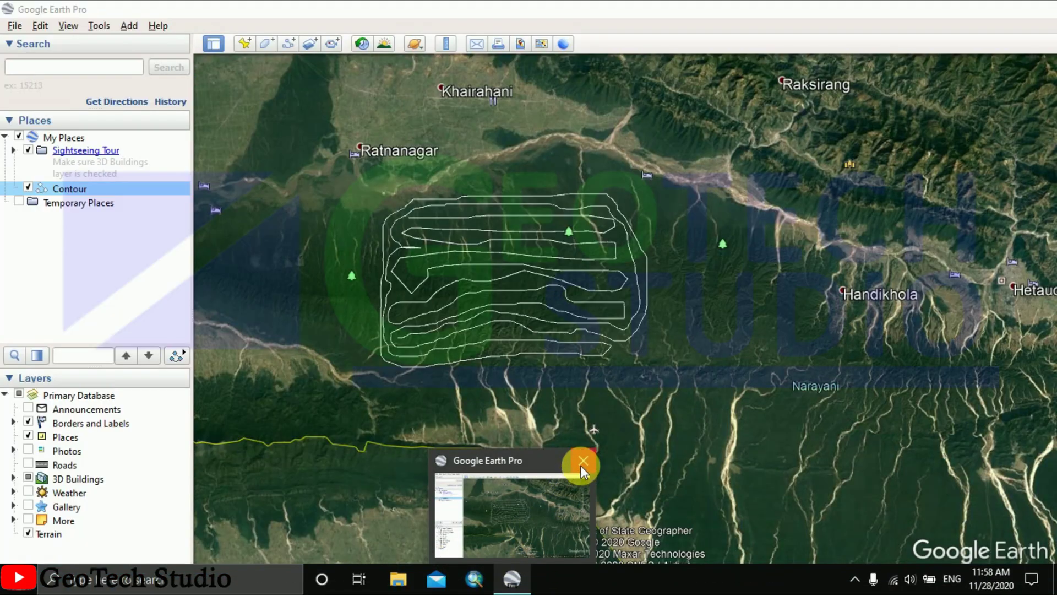
{"action": "left_click", "coordinate": [581, 463]}
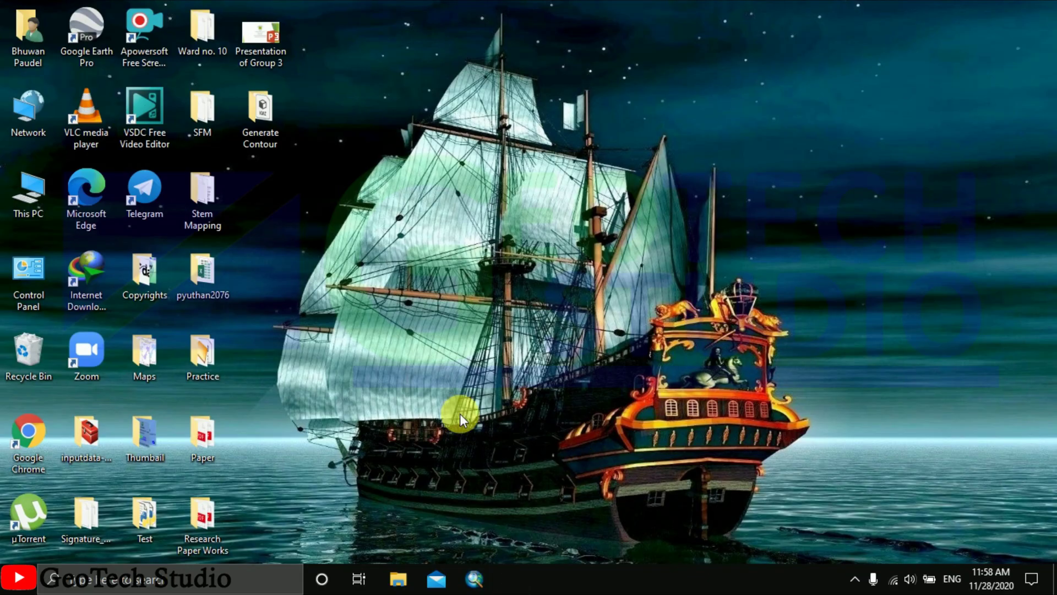
In Google Chrome, search for gps visualizer elevation and open the gpsvisualizer.com/elevation page
{"action": "double_click", "coordinate": [31, 437]}
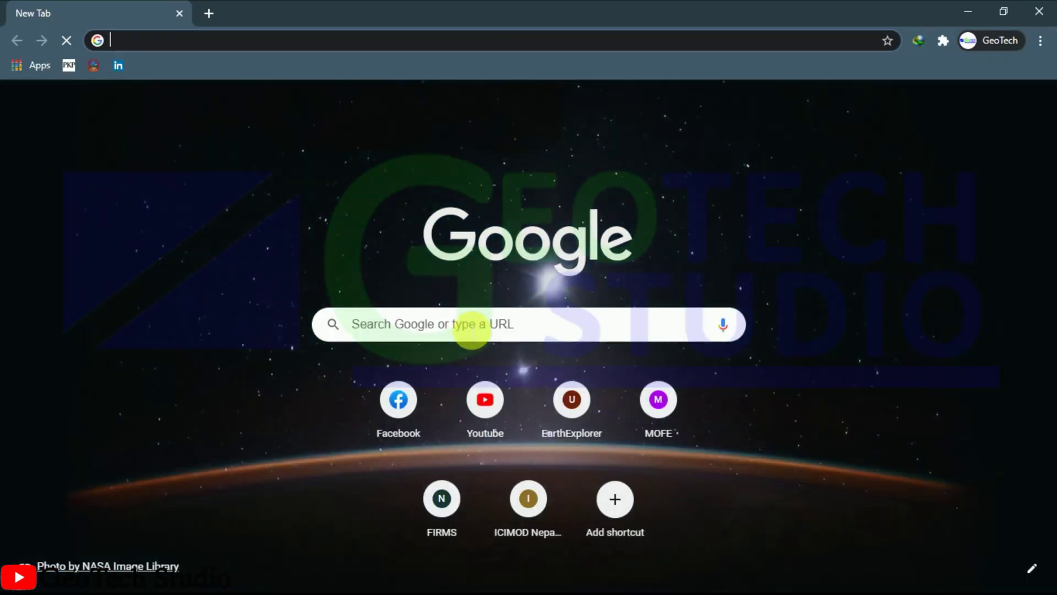
{"action": "left_click", "coordinate": [471, 329]}
{"action": "type", "text": "g"}
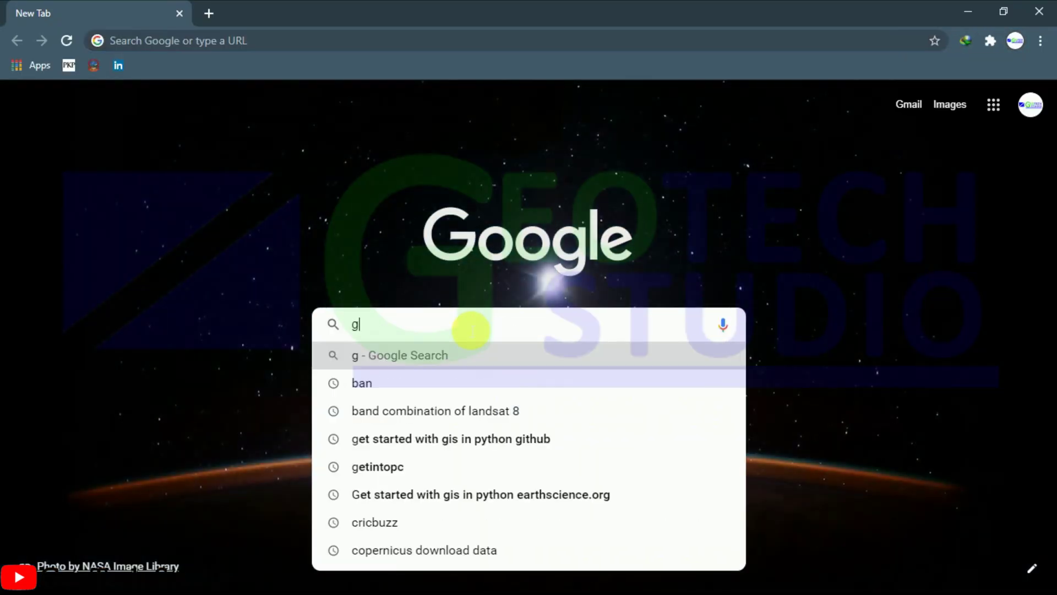
{"action": "type", "text": "ps vi"}
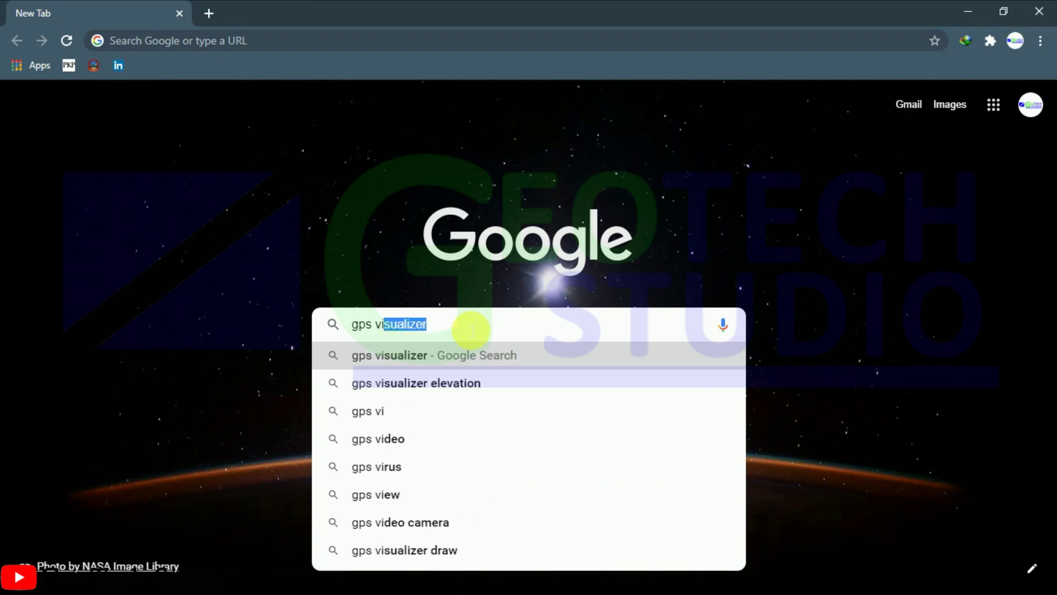
{"action": "left_click", "coordinate": [484, 383]}
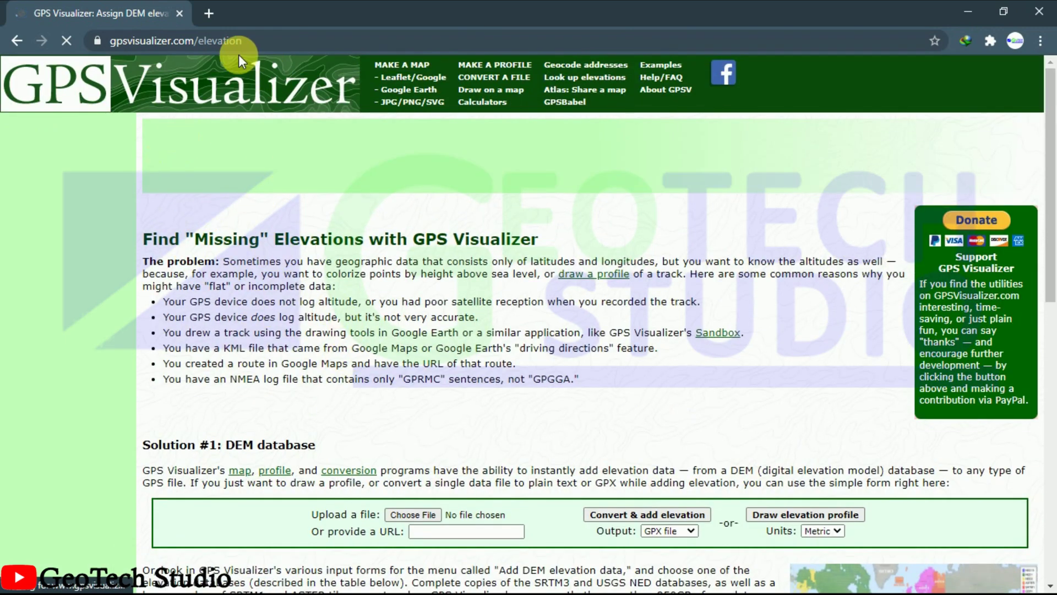
{"action": "left_click", "coordinate": [273, 41]}
Choose the Contour KMZ file from the Desktop's Generate Contour folder as the file to upload
{"action": "scroll", "coordinate": [464, 236], "scroll_direction": "down", "scroll_amount": 4}
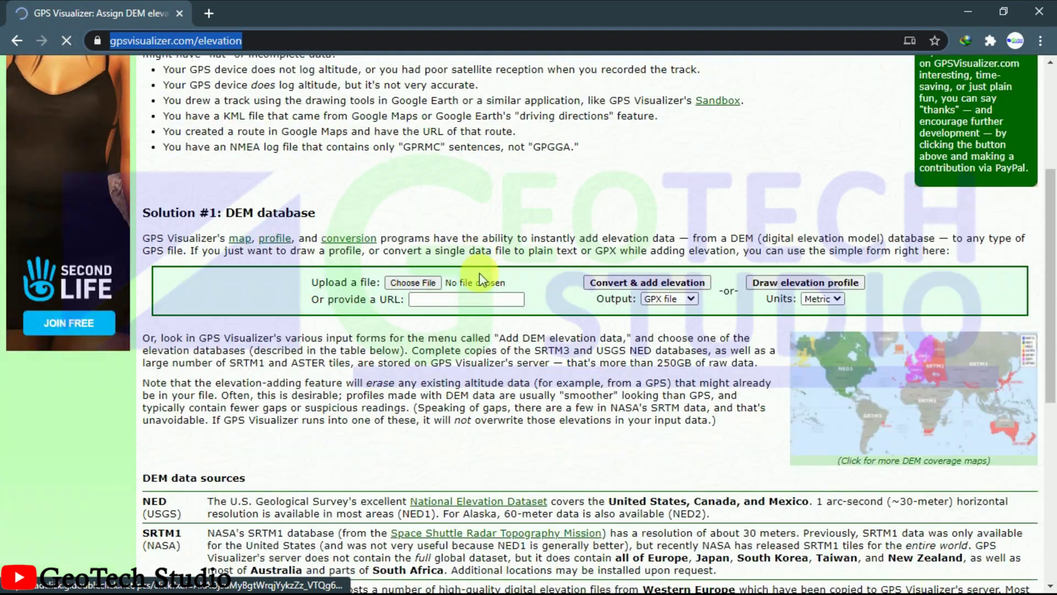
{"action": "left_click", "coordinate": [413, 283]}
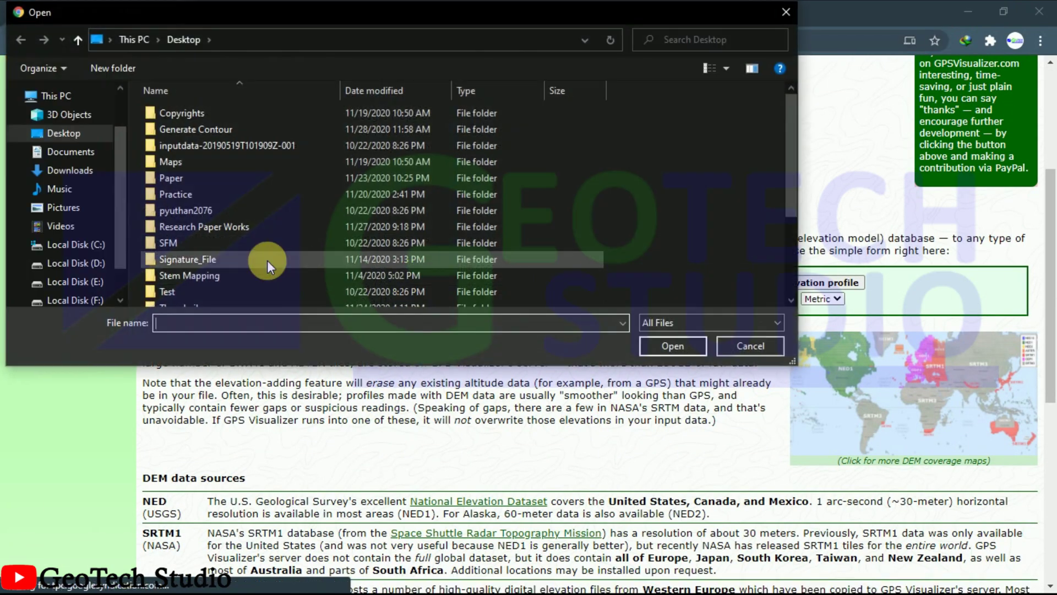
{"action": "scroll", "coordinate": [218, 231], "scroll_direction": "up", "scroll_amount": 3}
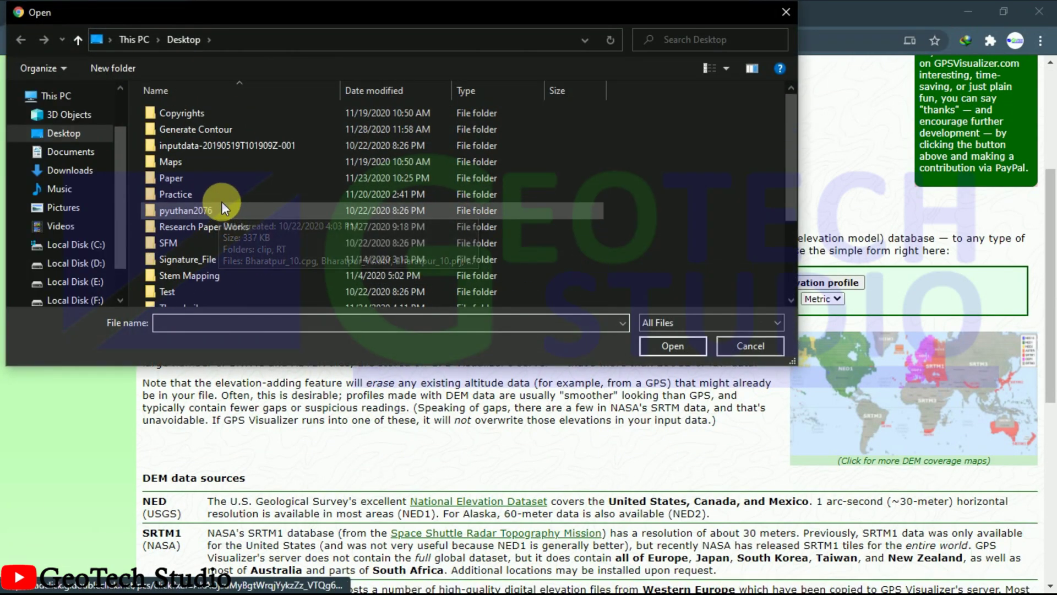
{"action": "double_click", "coordinate": [207, 130]}
{"action": "left_click", "coordinate": [206, 129]}
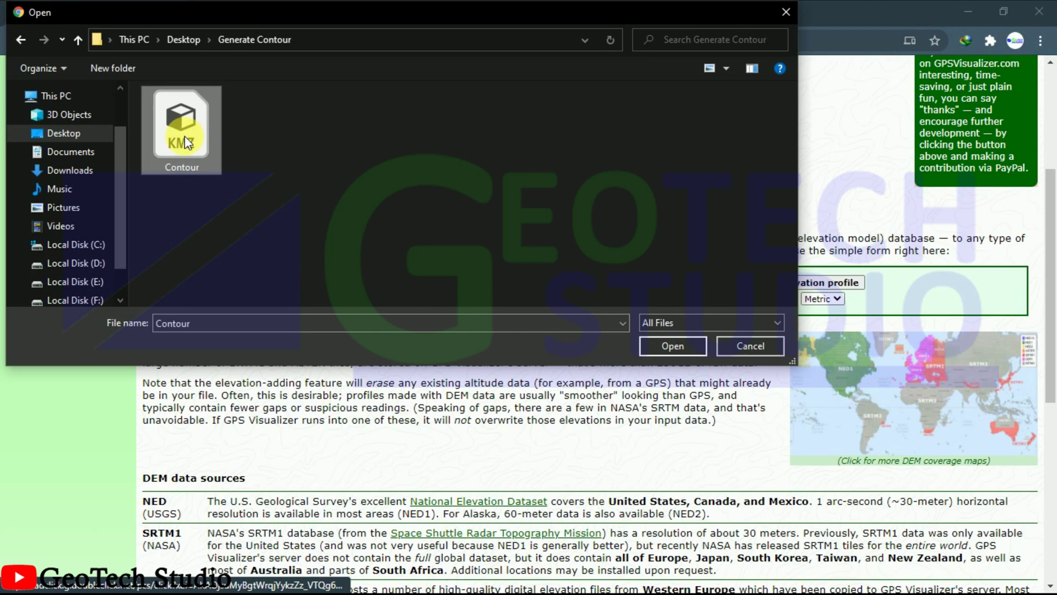
{"action": "left_click", "coordinate": [673, 345]}
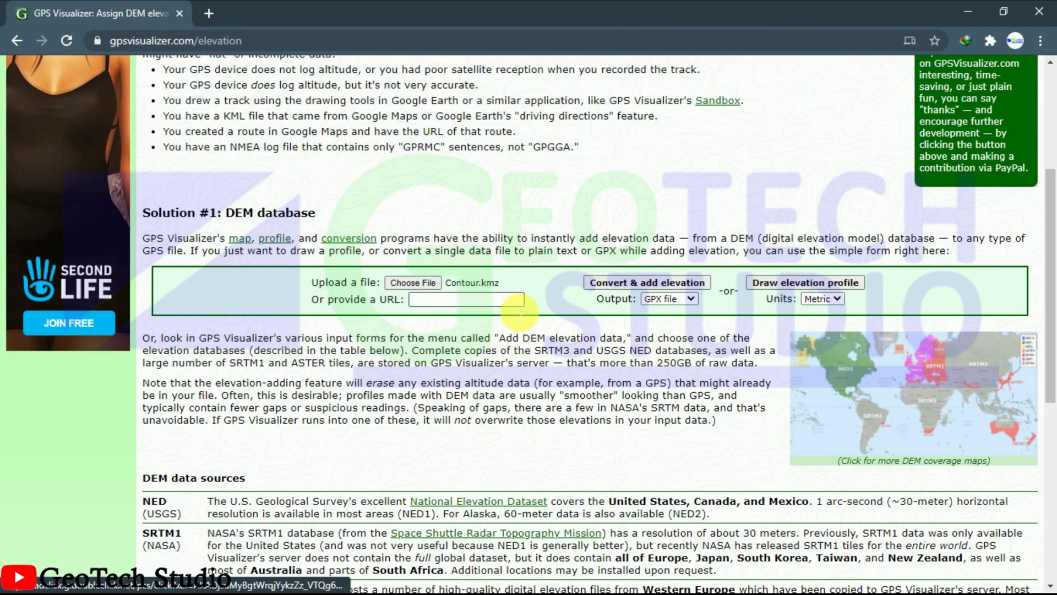
Convert the uploaded Contour.kmz to a GPX file with DEM elevation added
{"action": "scroll", "coordinate": [669, 286], "scroll_direction": "up", "scroll_amount": 5}
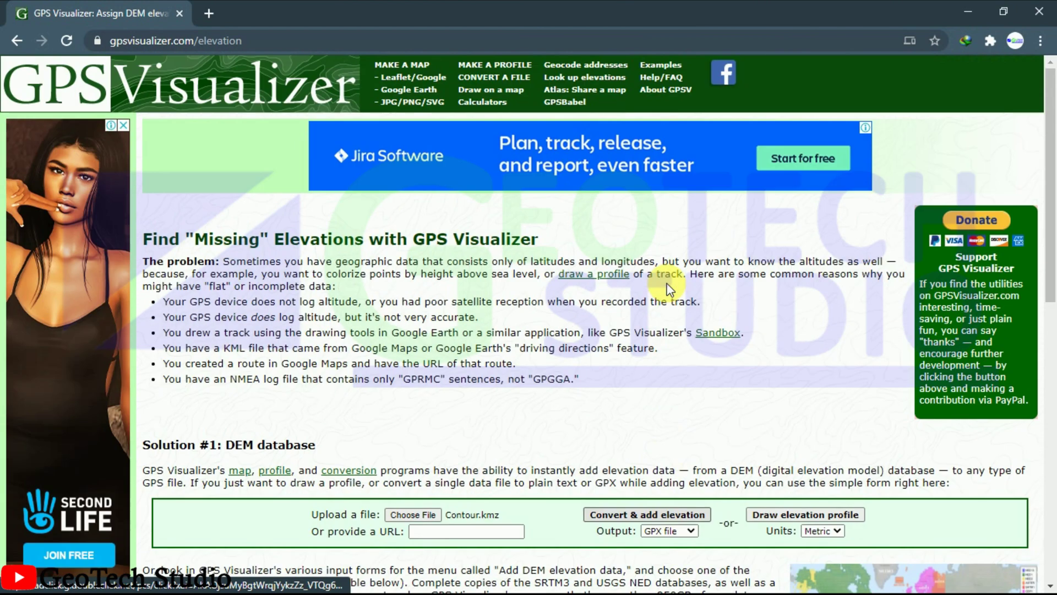
{"action": "scroll", "coordinate": [599, 319], "scroll_direction": "down", "scroll_amount": 1}
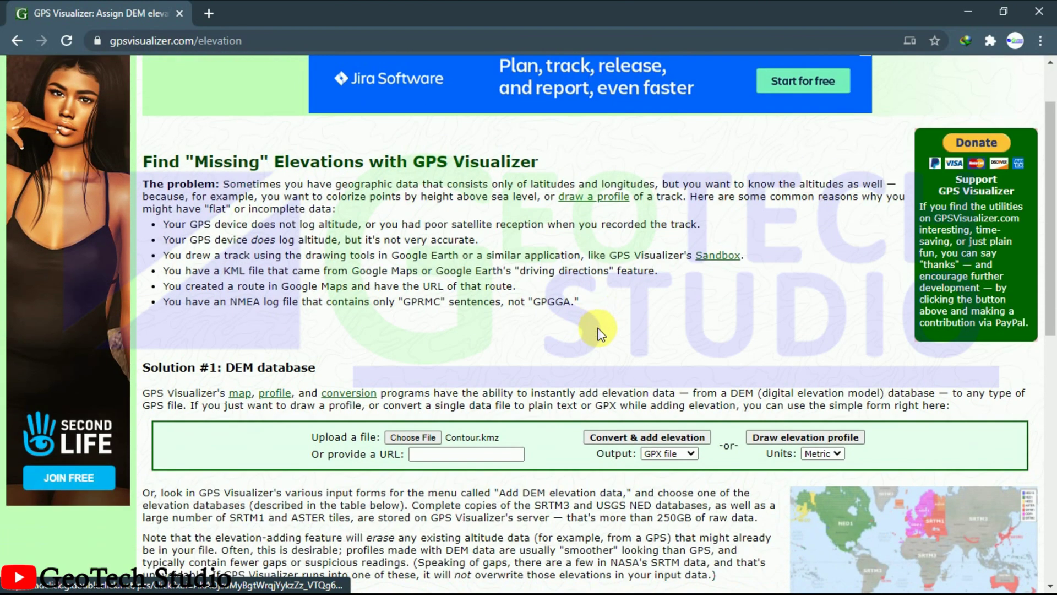
{"action": "left_click", "coordinate": [621, 438]}
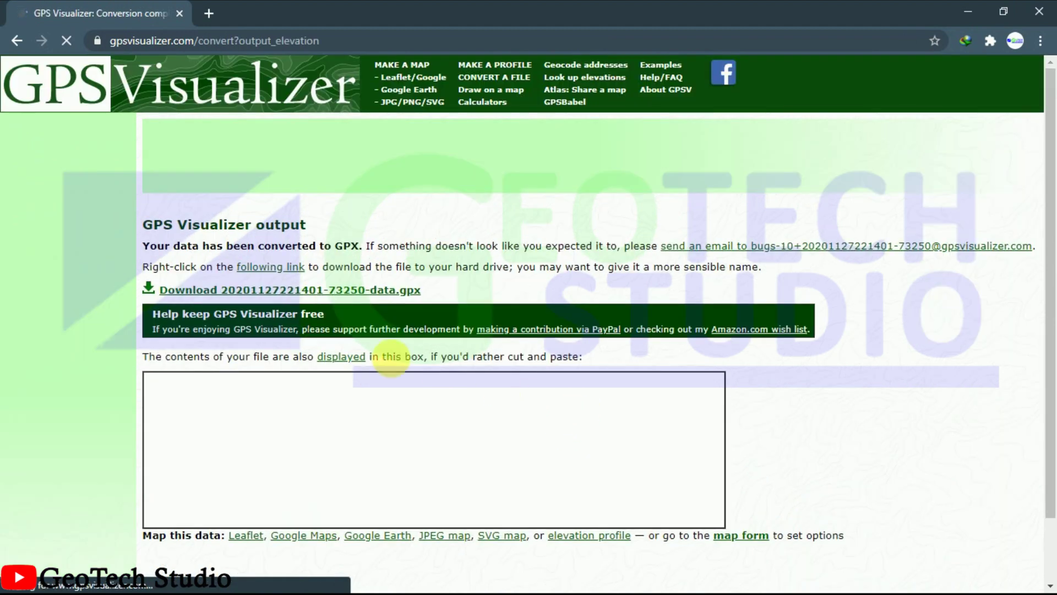
Download the converted GPX file and show it in its folder
{"action": "left_click_drag", "start_coordinate": [425, 289], "coordinate": [110, 301]}
{"action": "left_click", "coordinate": [94, 336]}
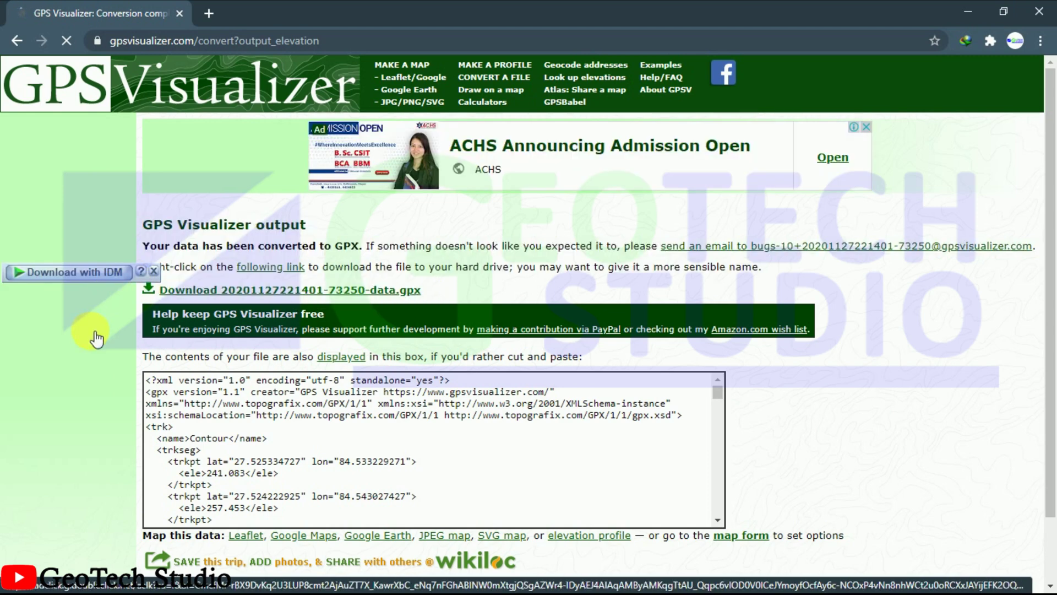
{"action": "left_click", "coordinate": [231, 291]}
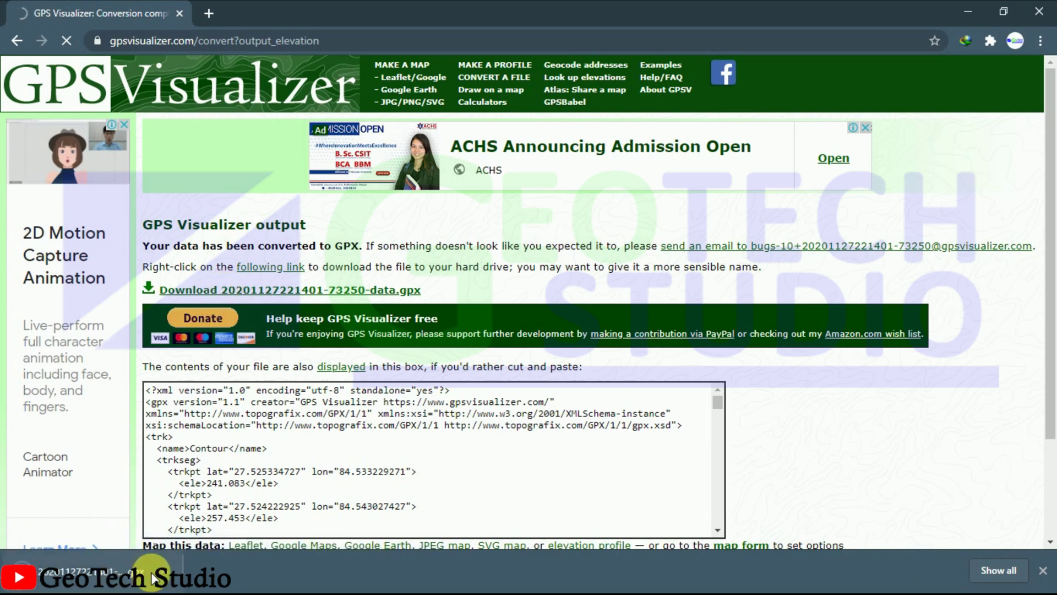
{"action": "left_click", "coordinate": [164, 571]}
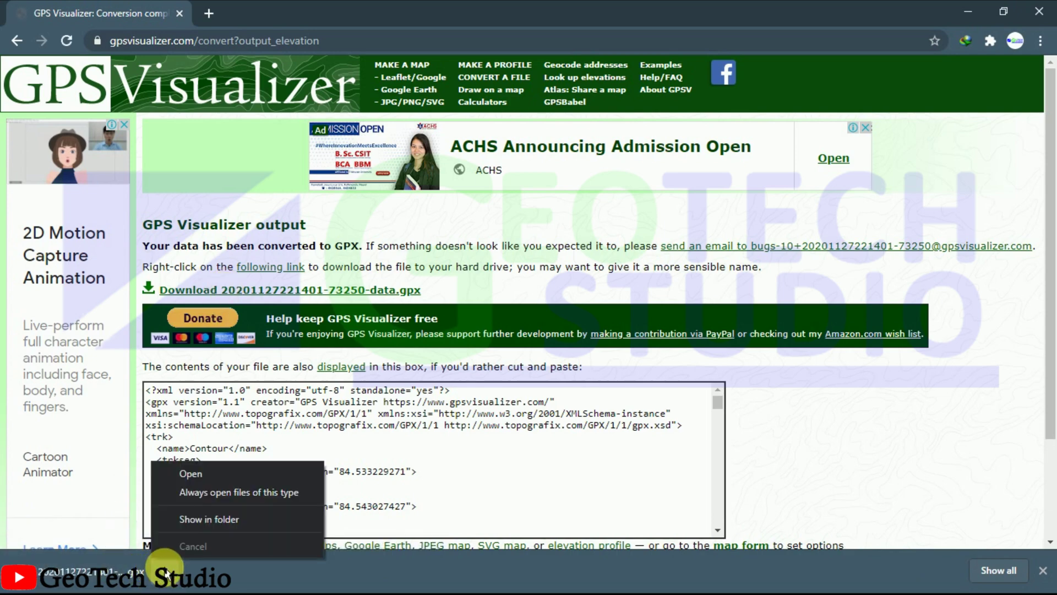
{"action": "left_click", "coordinate": [175, 515]}
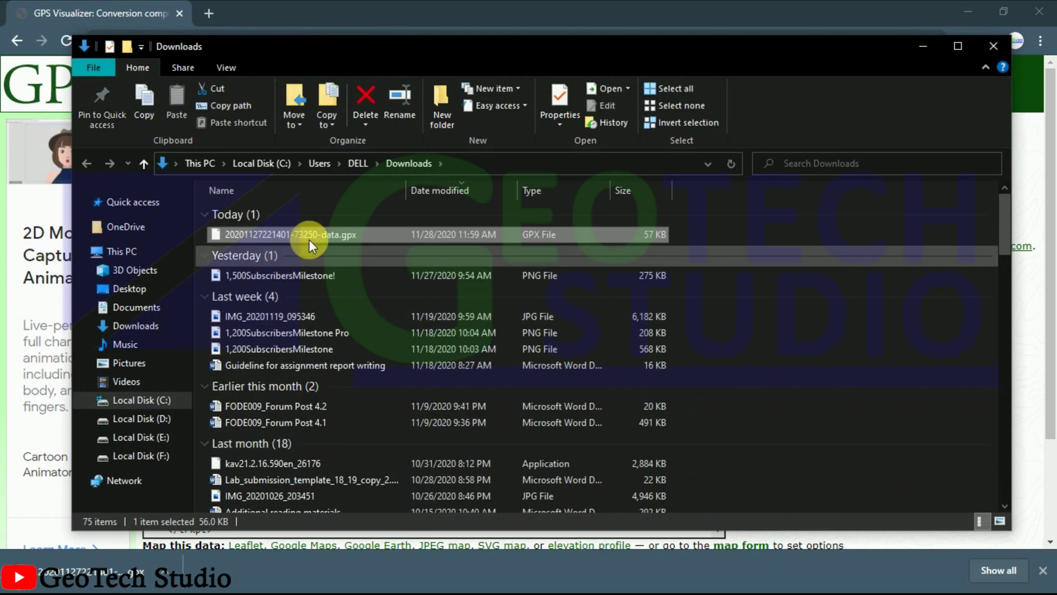
Move the downloaded GPX file from Downloads into the Generate Contour folder on the Desktop and close that folder
{"action": "left_click", "coordinate": [214, 89]}
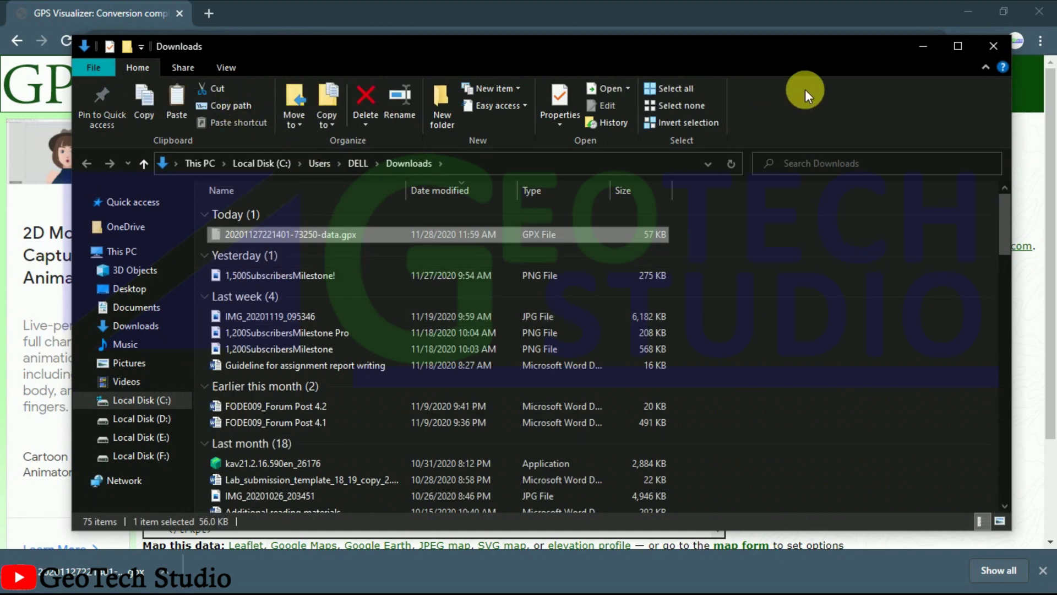
{"action": "left_click", "coordinate": [916, 45]}
{"action": "left_click", "coordinate": [963, 11]}
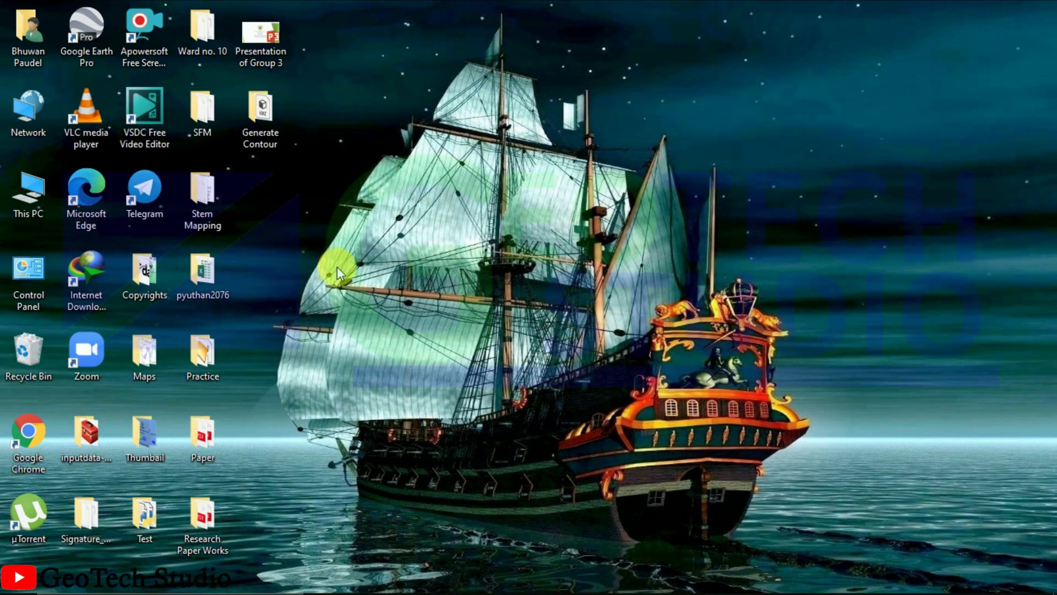
{"action": "double_click", "coordinate": [283, 121]}
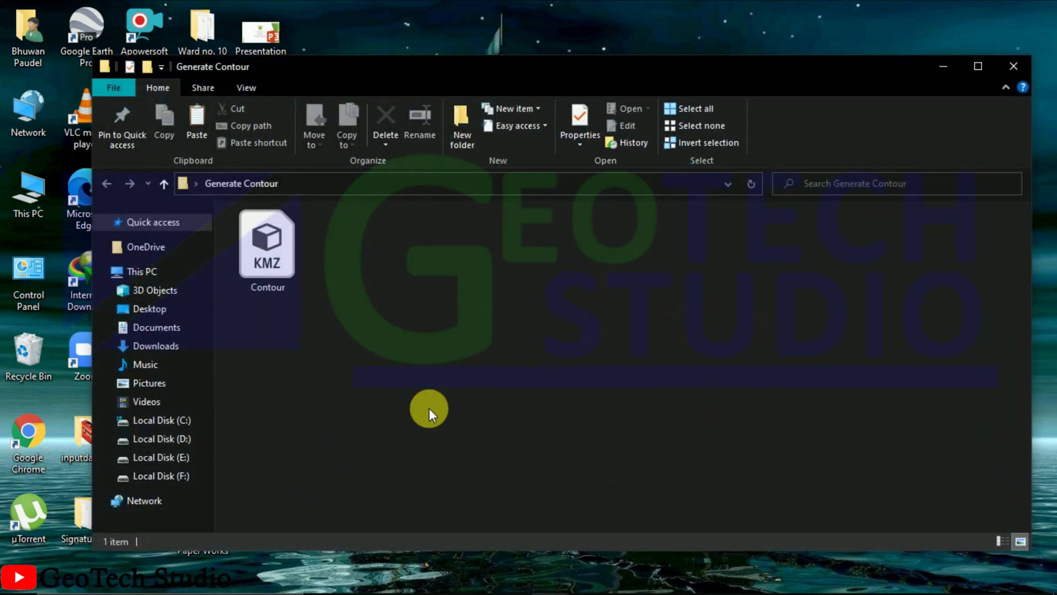
{"action": "key", "text": "ctrl+v"}
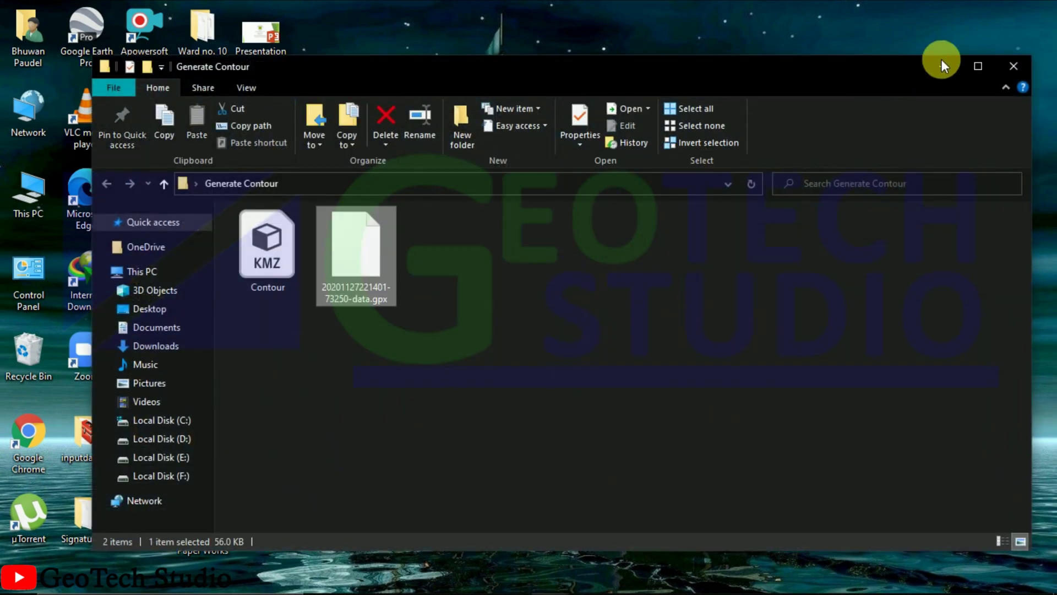
{"action": "left_click", "coordinate": [1015, 68]}
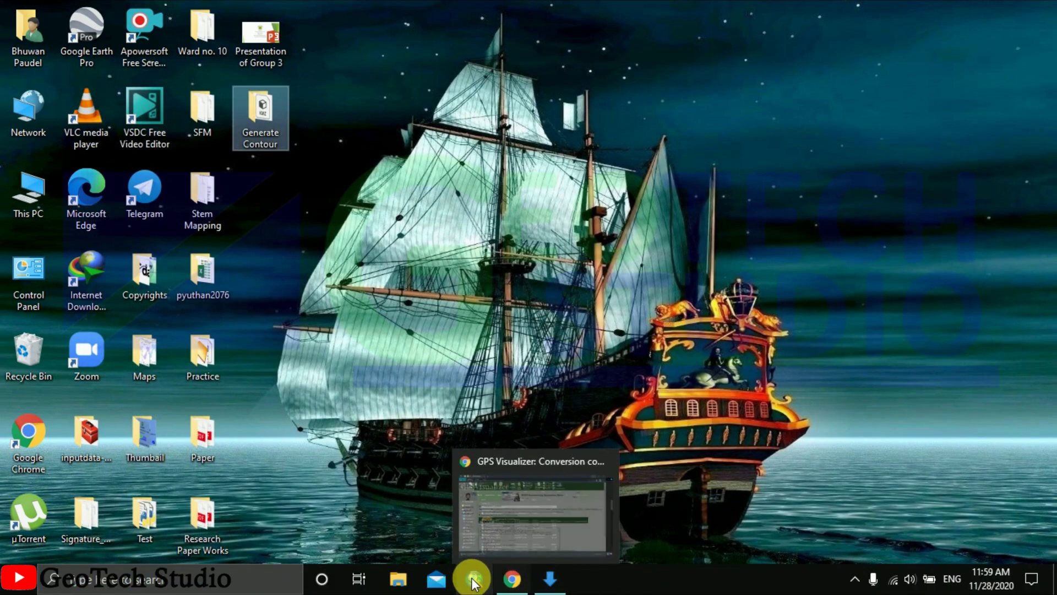
Switch to ArcMap and dismiss the Getting Started dialog to work in a blank map
{"action": "left_click", "coordinate": [472, 585]}
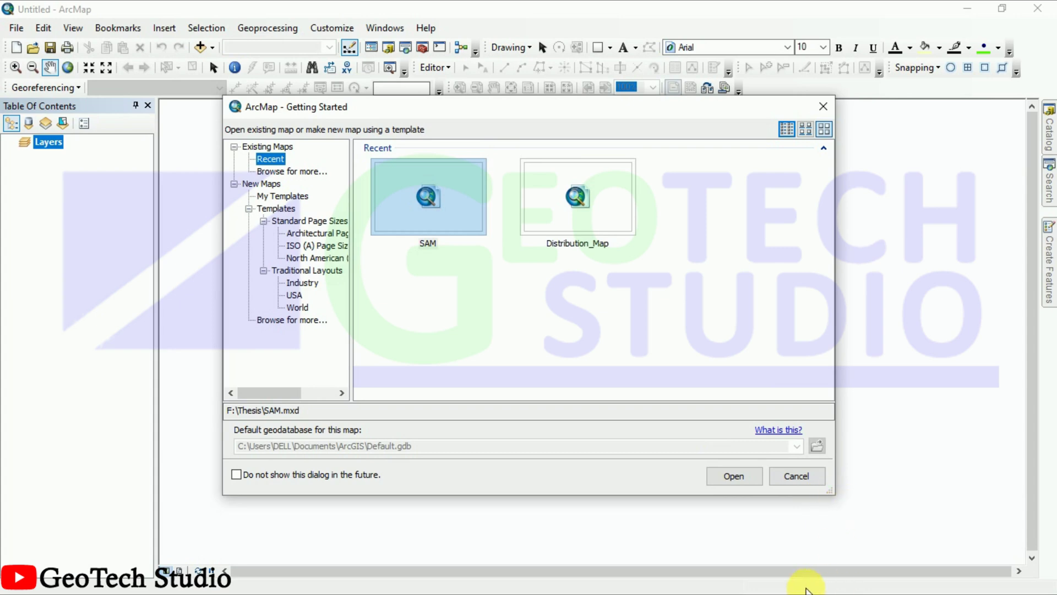
{"action": "left_click", "coordinate": [781, 479]}
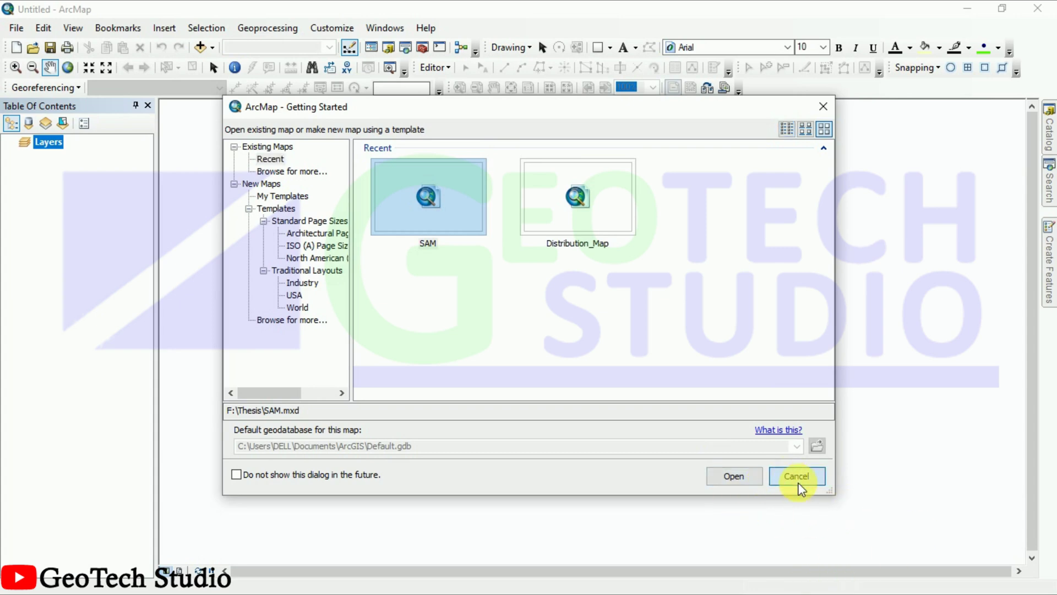
{"action": "left_click", "coordinate": [1050, 193]}
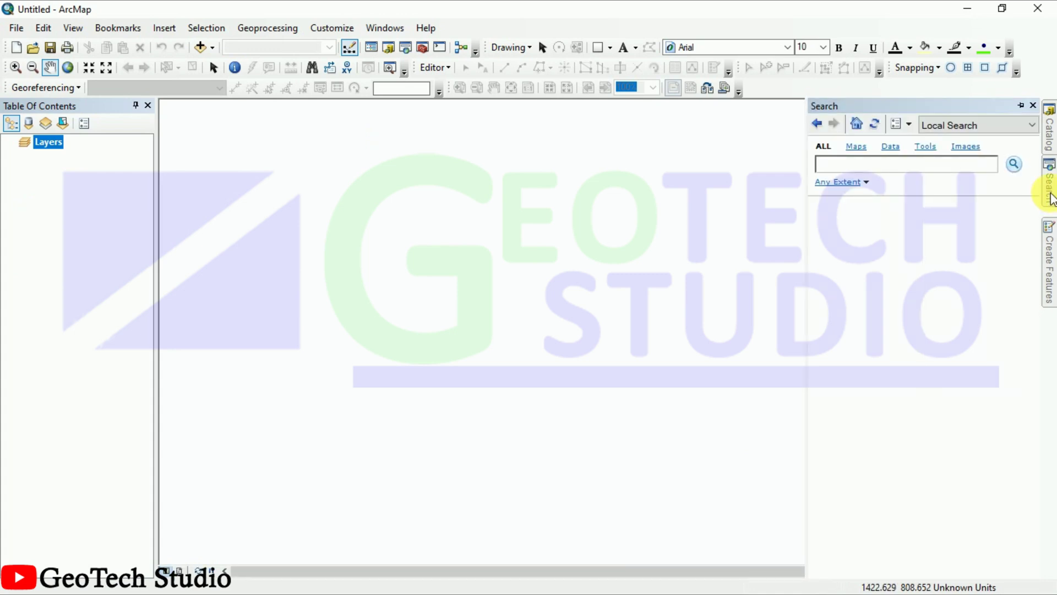
Set the coordinate system of the Layers data frame to WGS 1984 UTM Zone 45N
{"action": "right_click", "coordinate": [42, 142]}
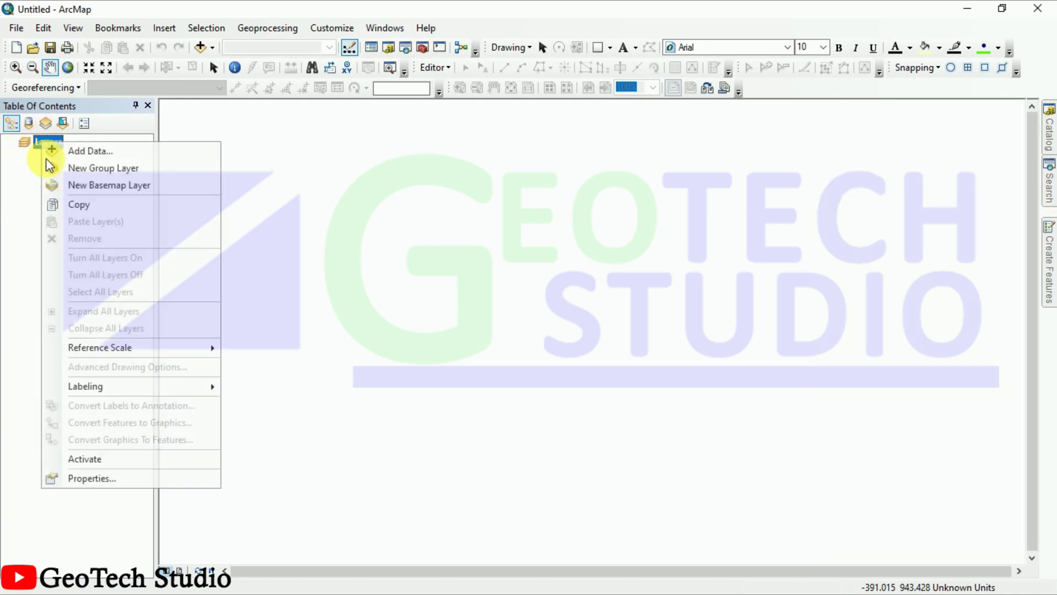
{"action": "left_click", "coordinate": [61, 478]}
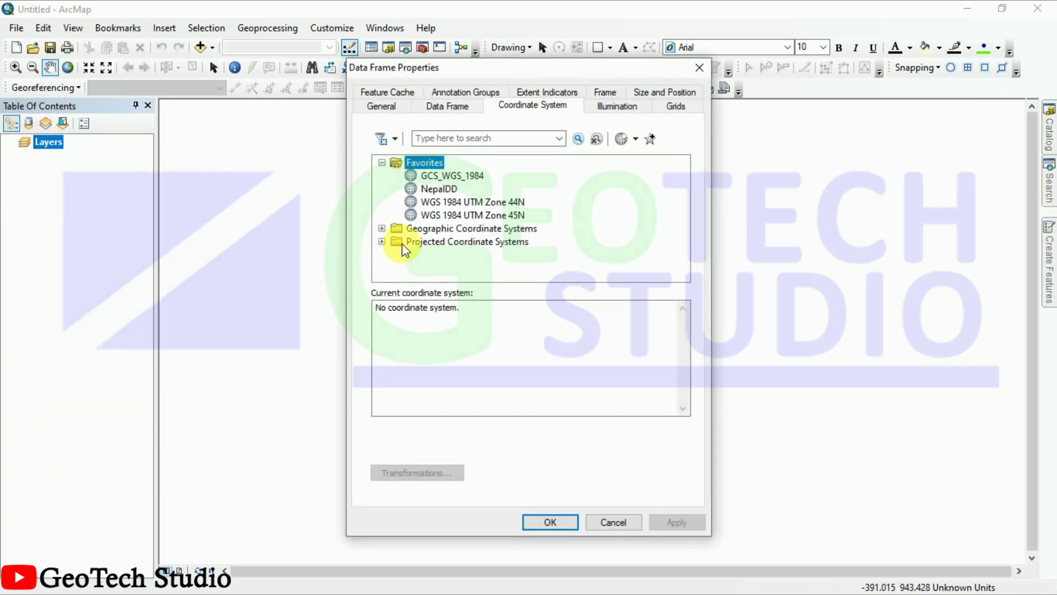
{"action": "left_click", "coordinate": [451, 215]}
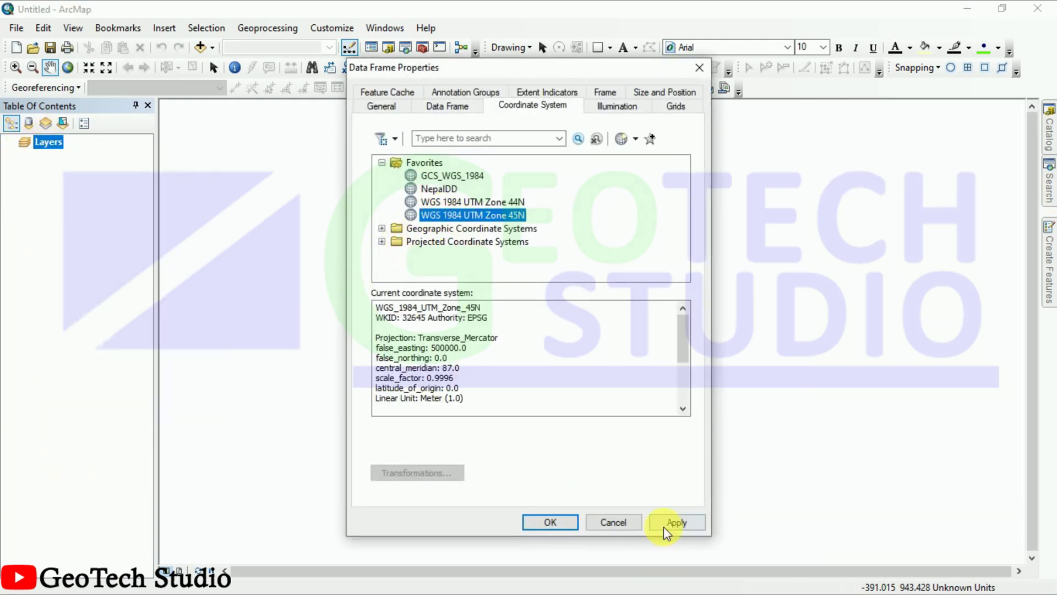
{"action": "left_click", "coordinate": [674, 523]}
{"action": "left_click", "coordinate": [550, 522]}
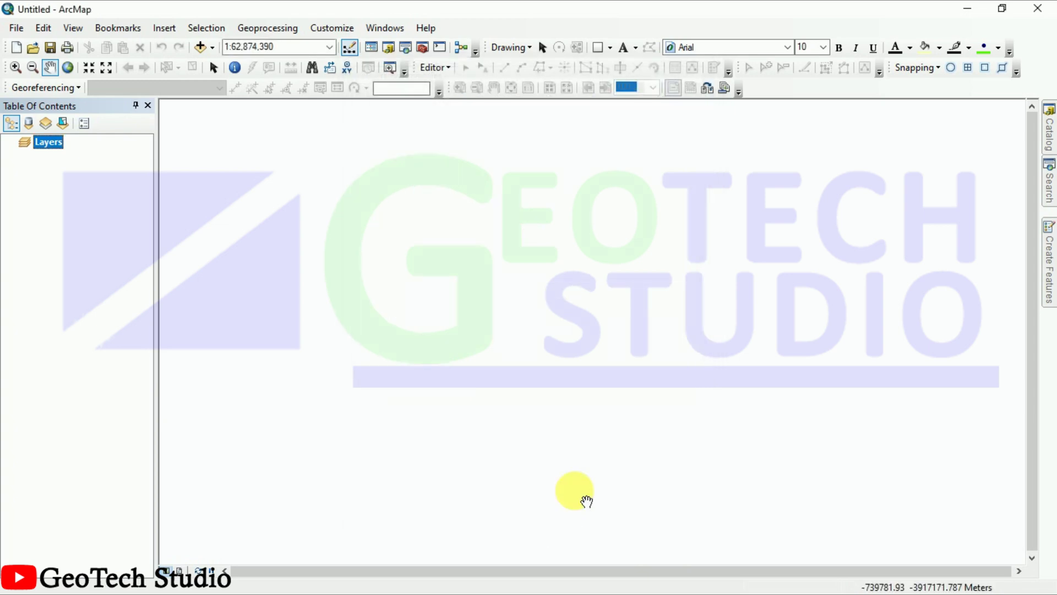
Open the GPX To Features tool from the From GPS conversion tools in ArcToolbox
{"action": "mouse_move", "coordinate": [1051, 197]}
{"action": "mouse_move", "coordinate": [1051, 152]}
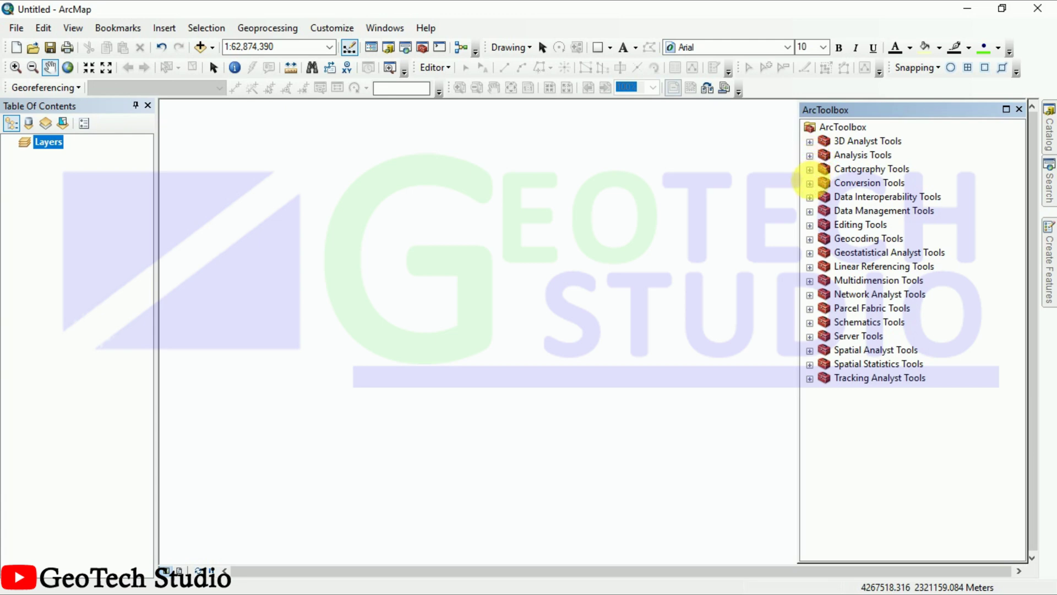
{"action": "left_click", "coordinate": [810, 184]}
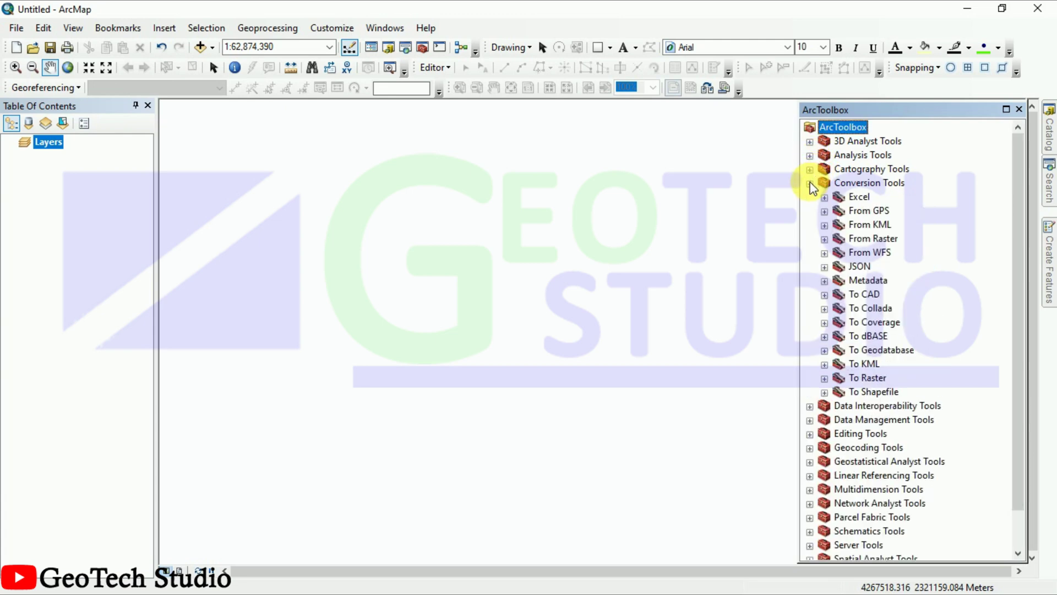
{"action": "left_click", "coordinate": [825, 211]}
{"action": "left_click", "coordinate": [875, 226]}
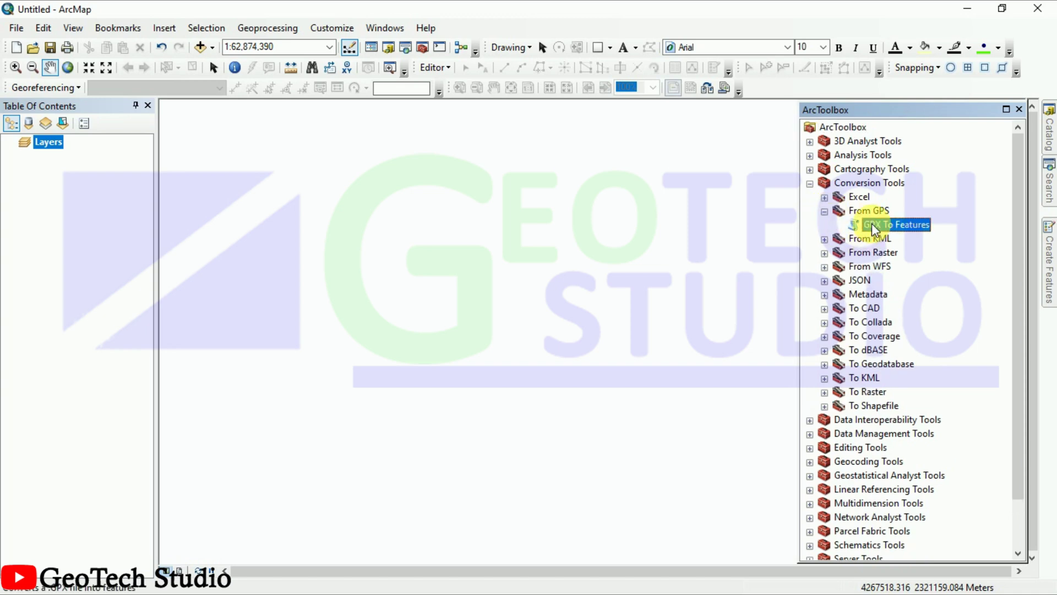
{"action": "double_click", "coordinate": [881, 227]}
{"action": "left_click", "coordinate": [760, 185]}
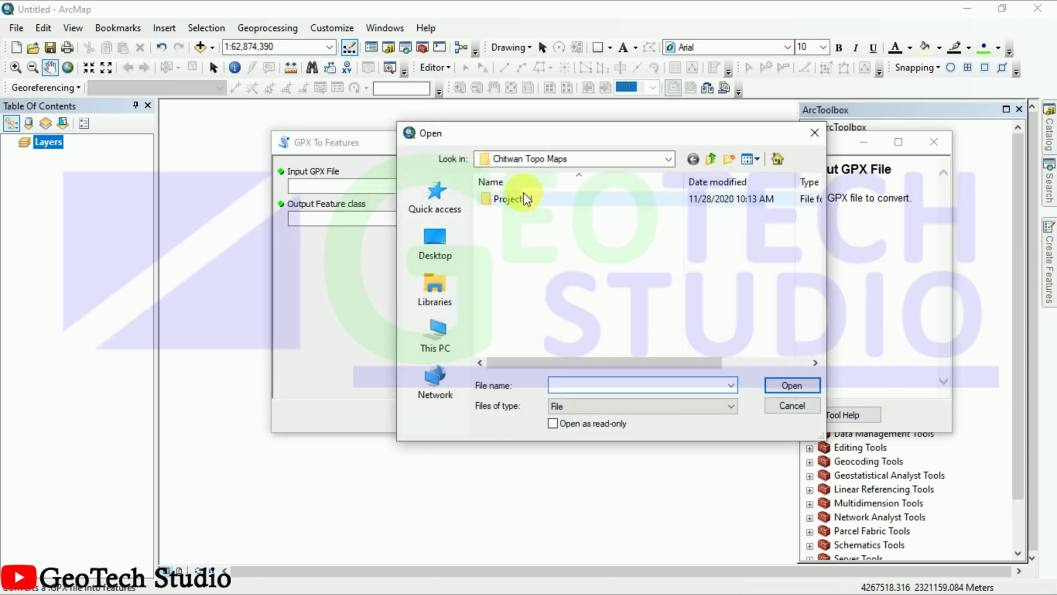
{"action": "left_click", "coordinate": [435, 243]}
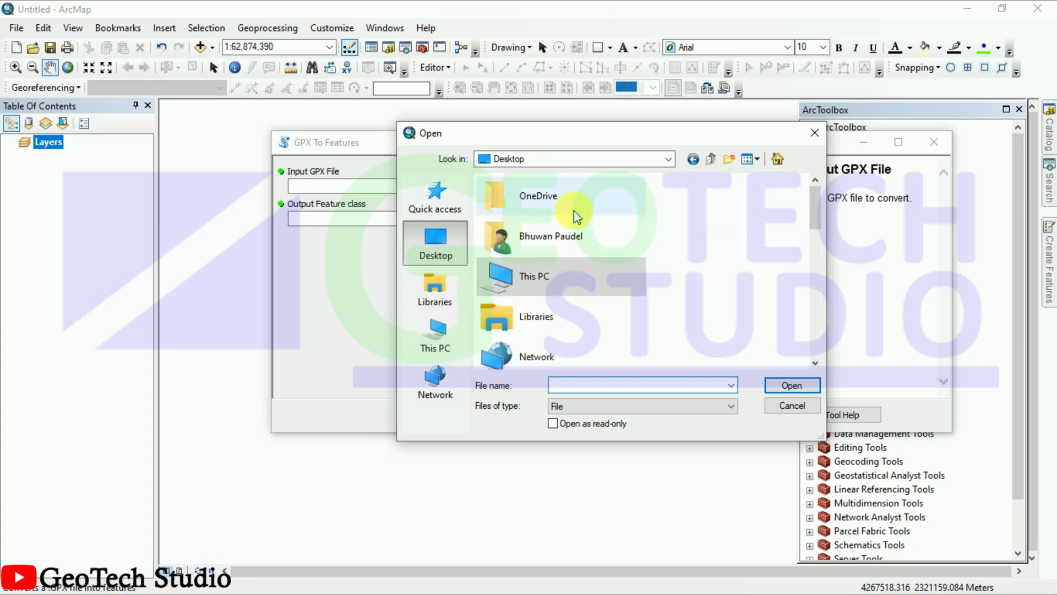
{"action": "scroll", "coordinate": [578, 248], "scroll_direction": "down", "scroll_amount": 8}
{"action": "scroll", "coordinate": [588, 265], "scroll_direction": "up", "scroll_amount": 8}
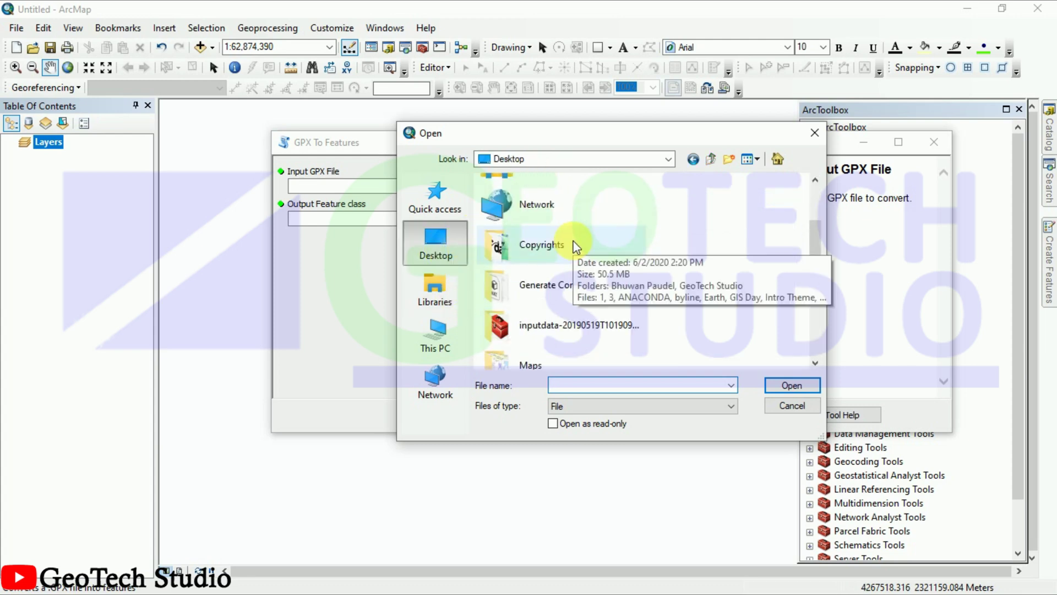
{"action": "double_click", "coordinate": [575, 284]}
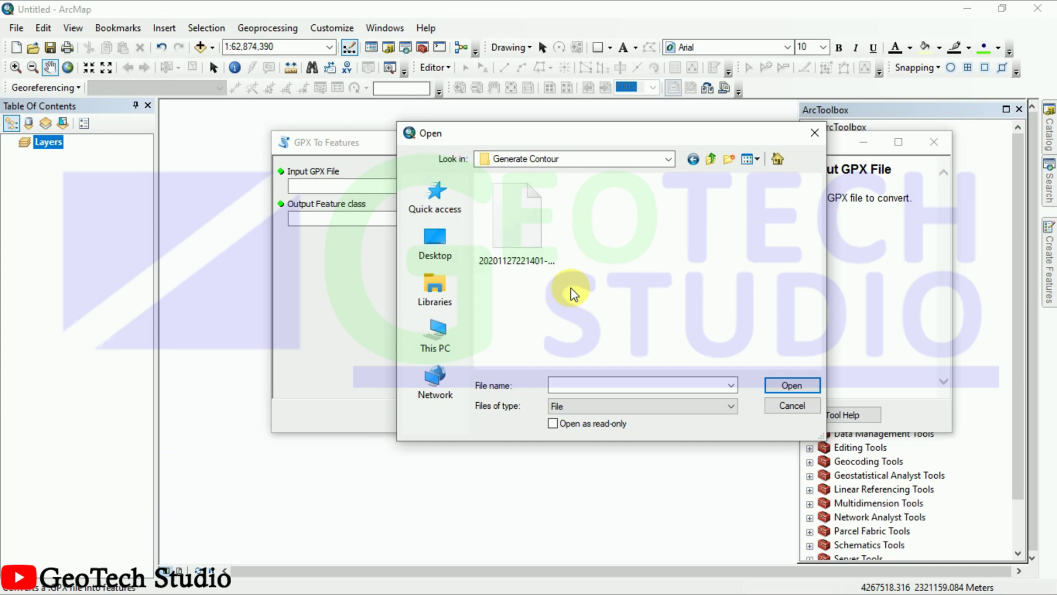
{"action": "left_click", "coordinate": [523, 240]}
{"action": "left_click", "coordinate": [773, 384]}
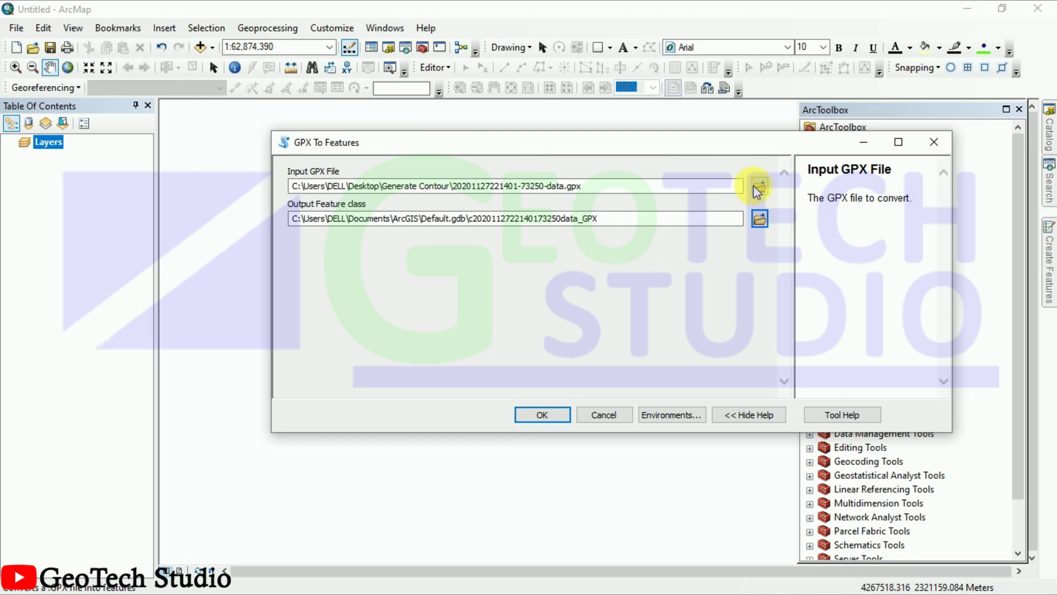
Set the output feature class to Contour_points in the Desktop's Generate Contour folder and run the GPX To Features conversion
{"action": "left_click", "coordinate": [758, 220]}
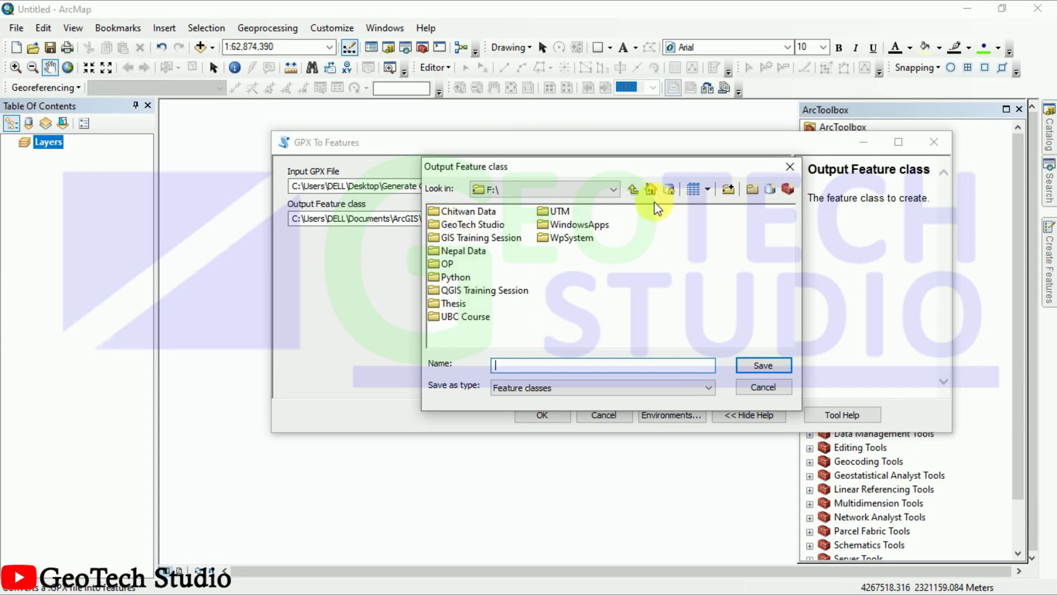
{"action": "left_click", "coordinate": [632, 189]}
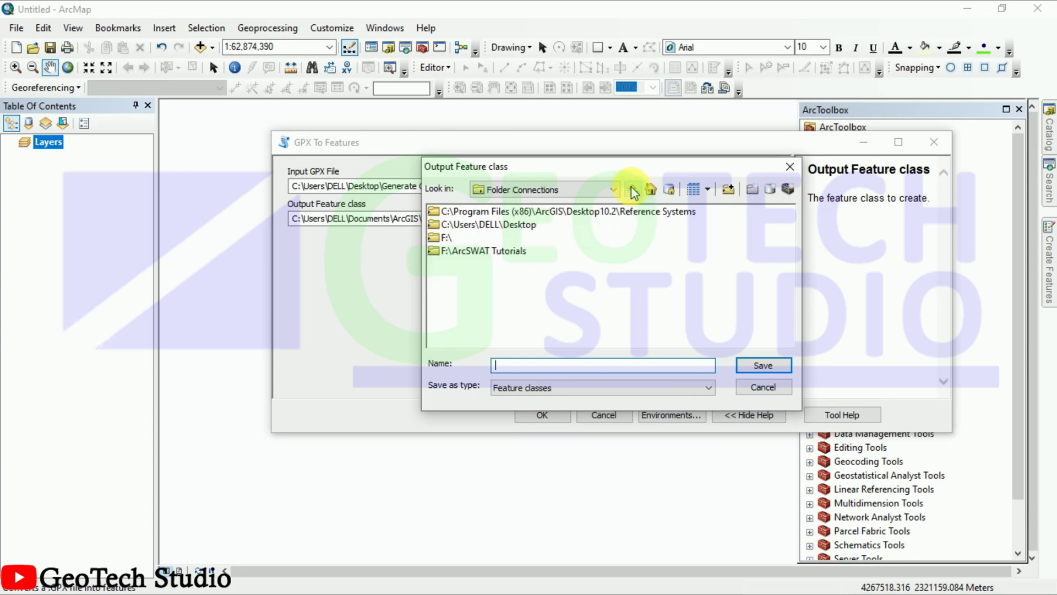
{"action": "left_click", "coordinate": [437, 227]}
{"action": "double_click", "coordinate": [448, 225]}
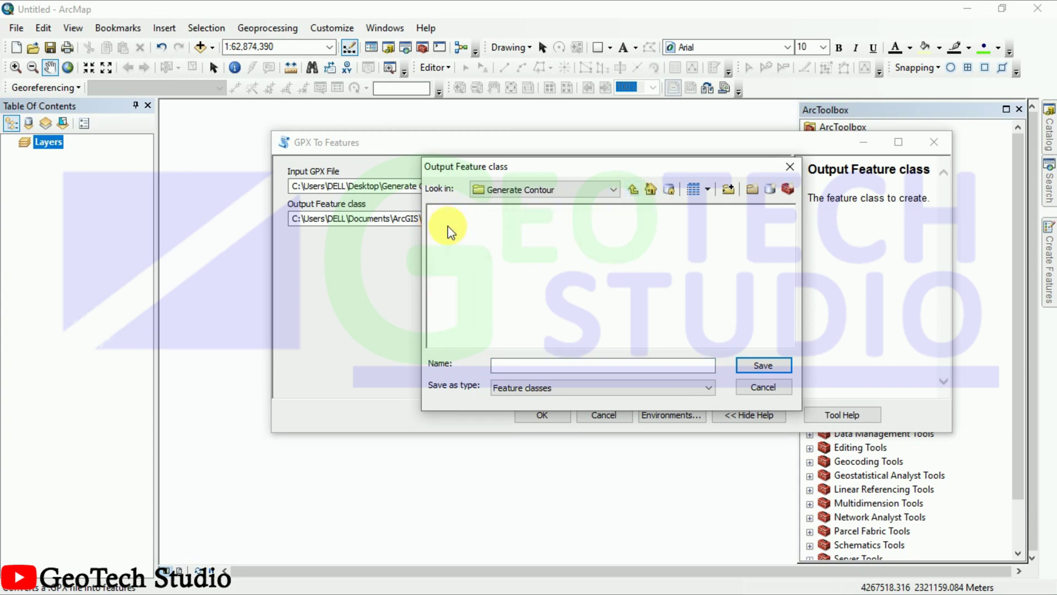
{"action": "left_click", "coordinate": [521, 367]}
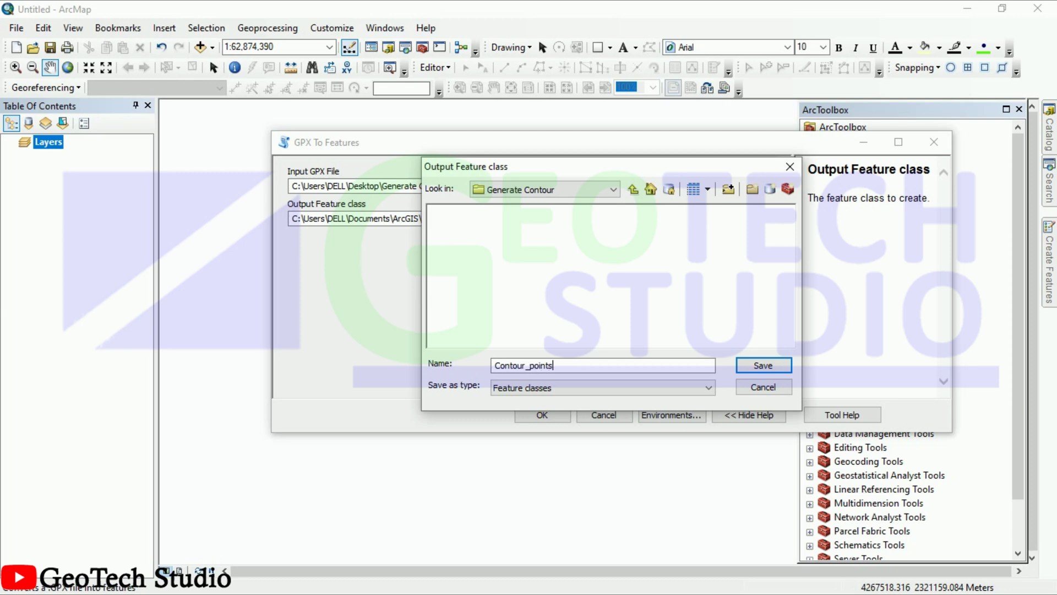
{"action": "left_click", "coordinate": [762, 365]}
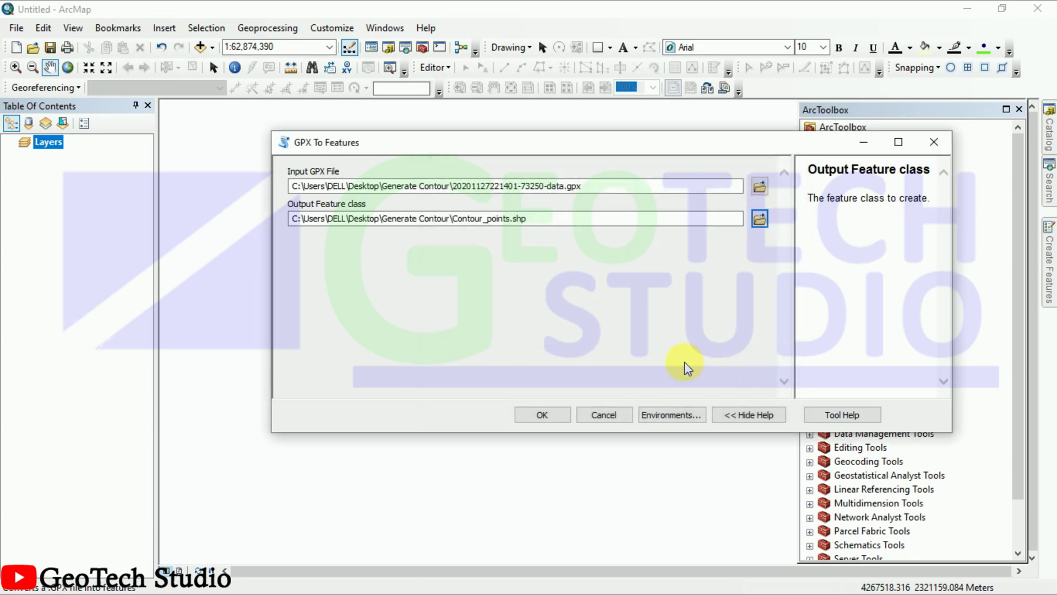
{"action": "left_click", "coordinate": [527, 415]}
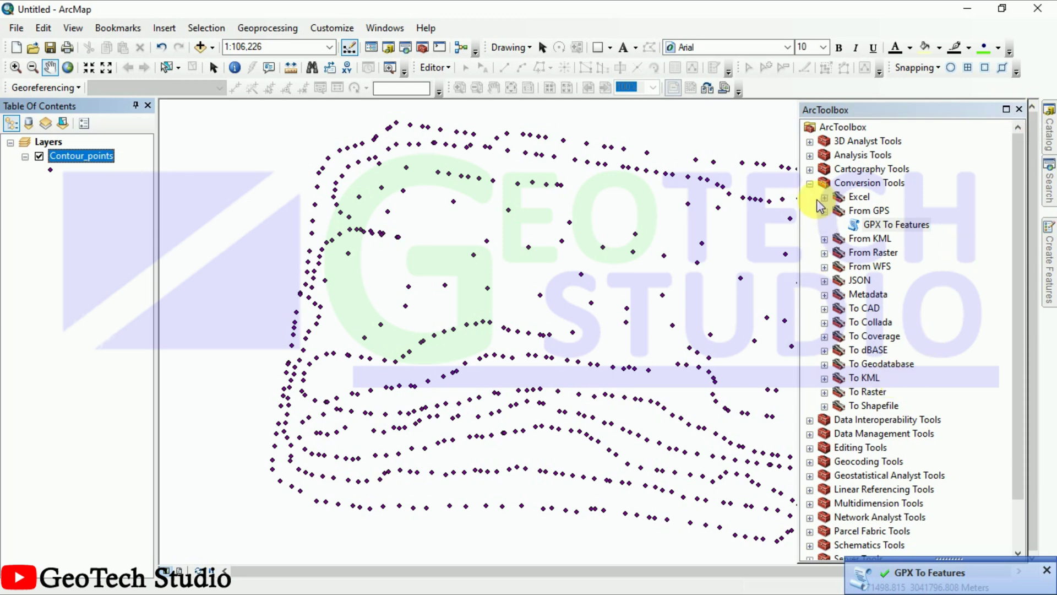
Open the IDW tool from the Interpolation toolset of the Spatial Analyst Tools in ArcToolbox
{"action": "left_click", "coordinate": [810, 184]}
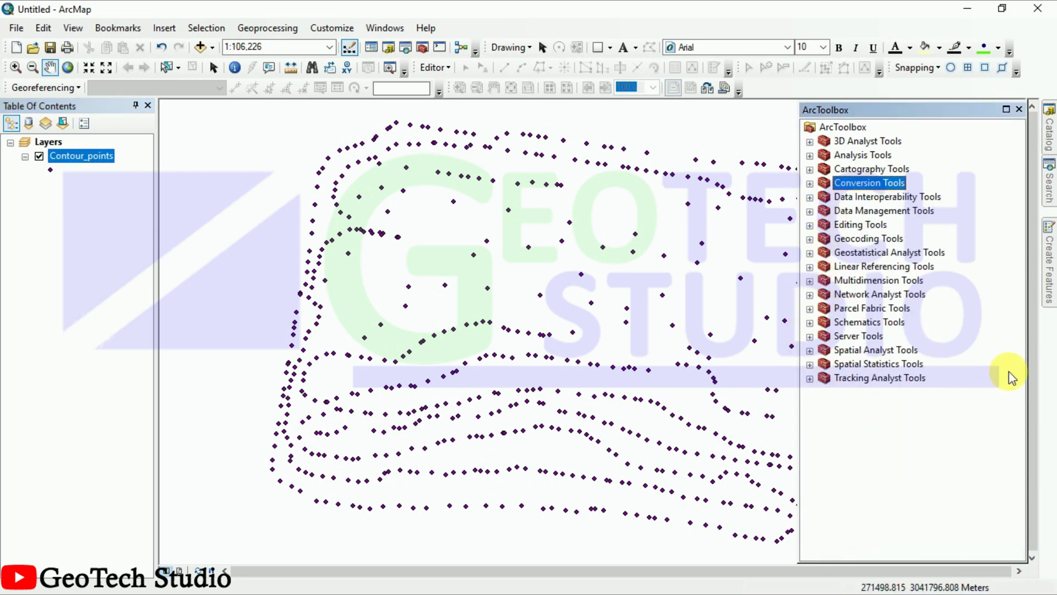
{"action": "left_click", "coordinate": [810, 351]}
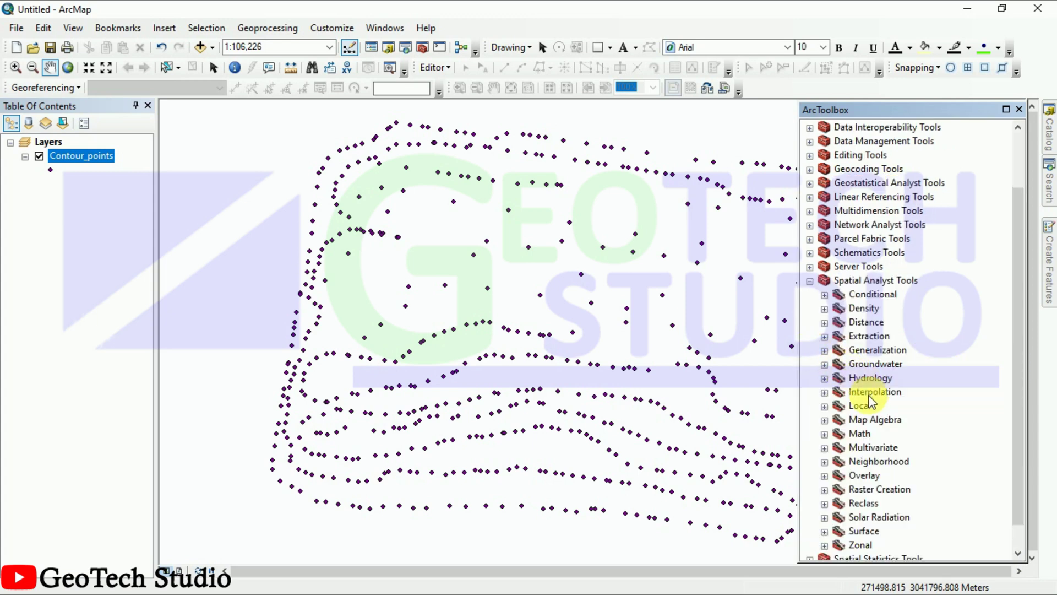
{"action": "scroll", "coordinate": [876, 419], "scroll_direction": "down", "scroll_amount": 1}
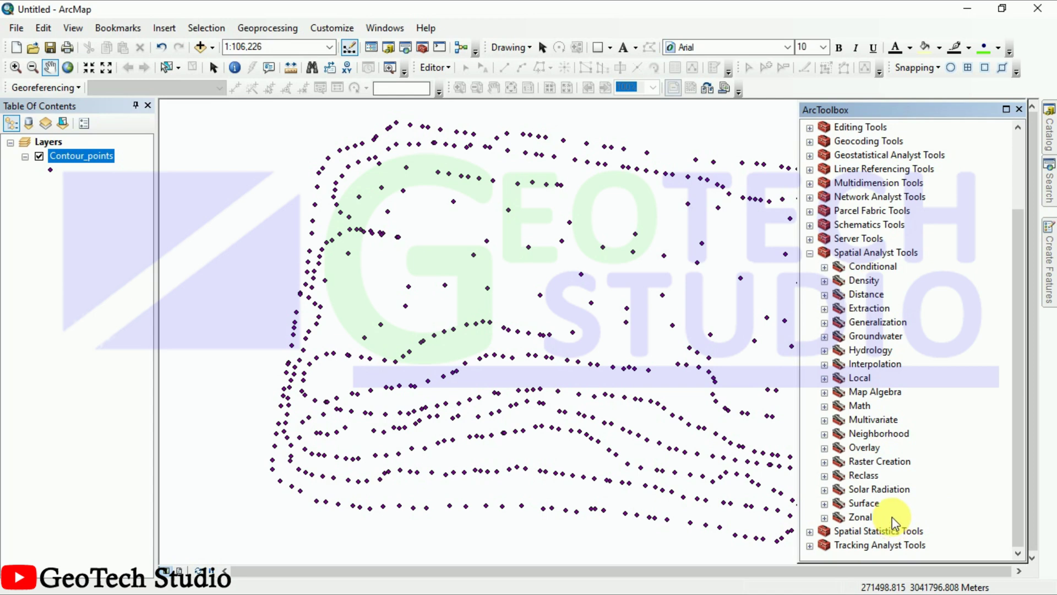
{"action": "left_click", "coordinate": [824, 364]}
{"action": "double_click", "coordinate": [870, 378]}
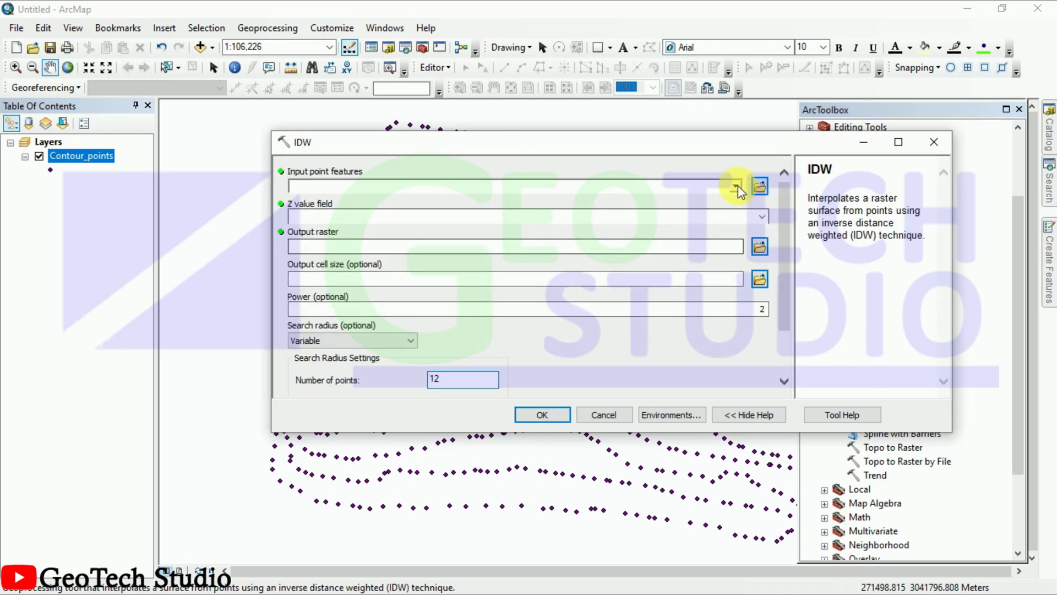
Set the IDW input point features to Contour_points and the Z value field to Elevation
{"action": "left_click", "coordinate": [738, 185]}
{"action": "left_click", "coordinate": [354, 203]}
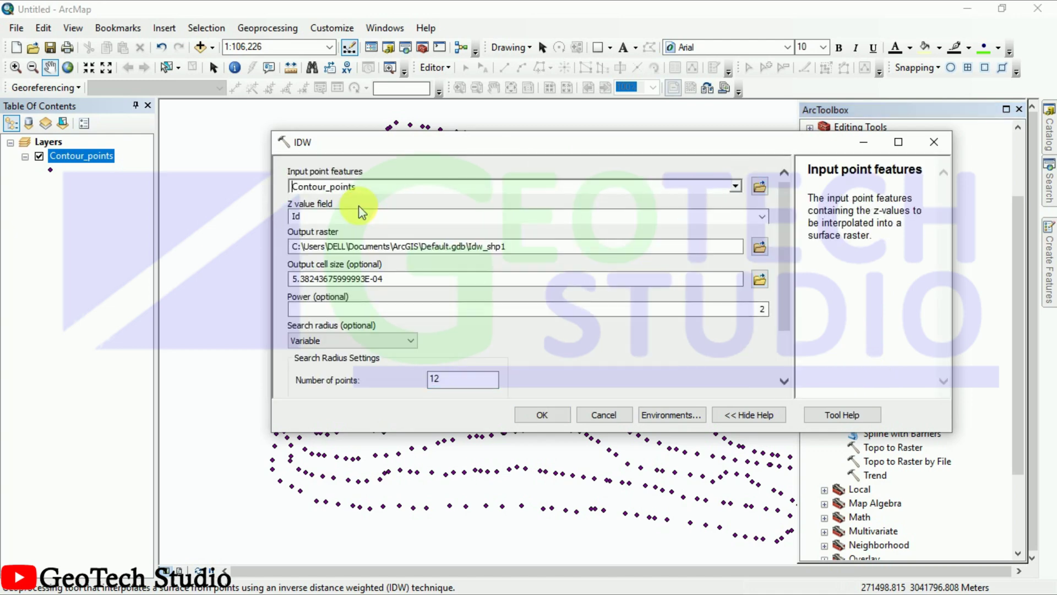
{"action": "left_click", "coordinate": [760, 218]}
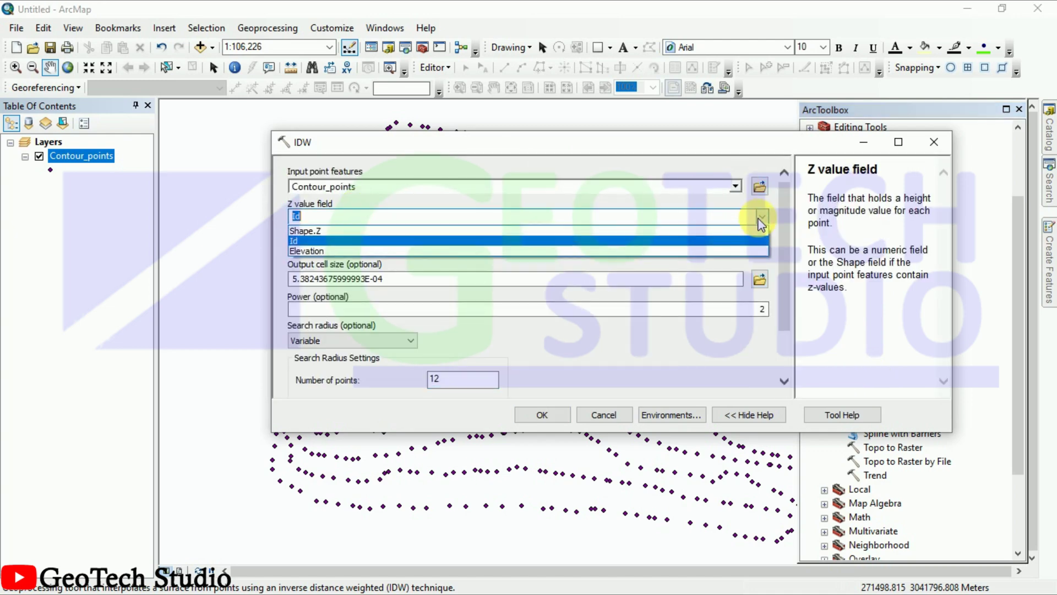
{"action": "left_click", "coordinate": [408, 248]}
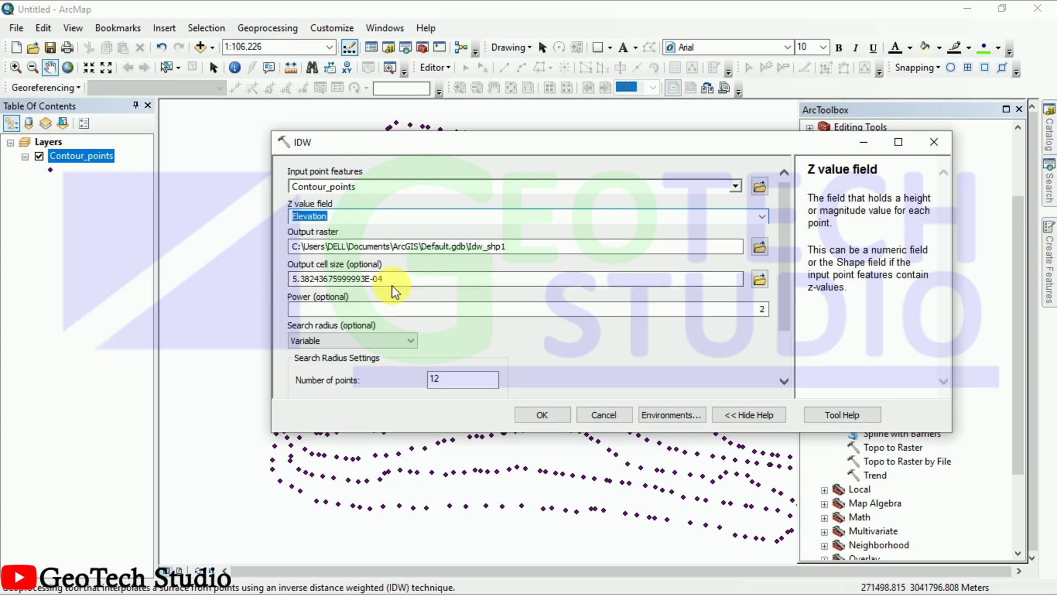
Set the Raster Analysis cell size in the IDW environment settings to match the a.tif dataset from the Chitwan Data folder
{"action": "scroll", "coordinate": [762, 366], "scroll_direction": "down", "scroll_amount": 2}
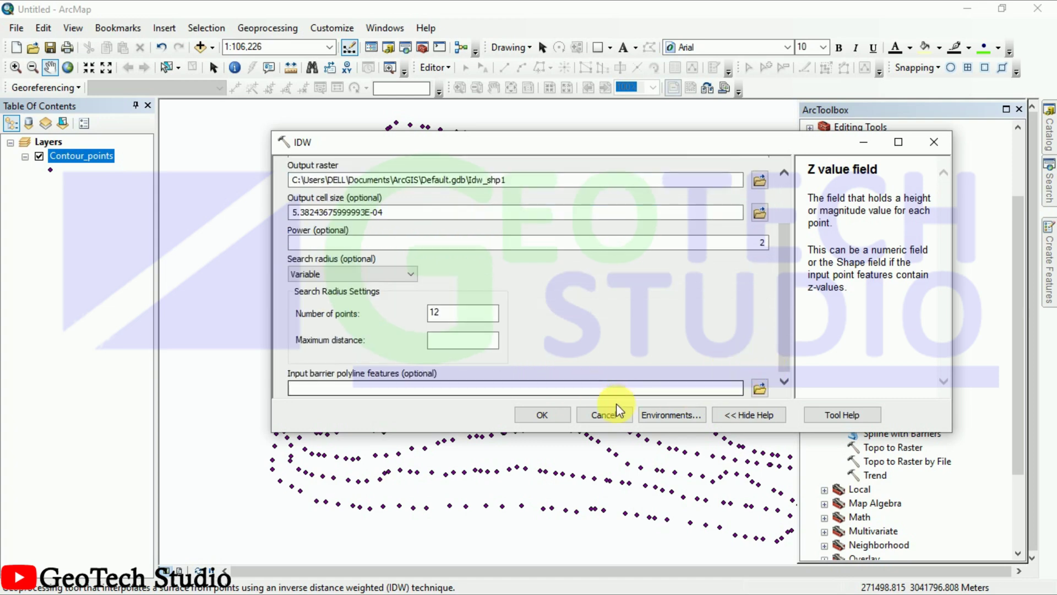
{"action": "left_click", "coordinate": [670, 415]}
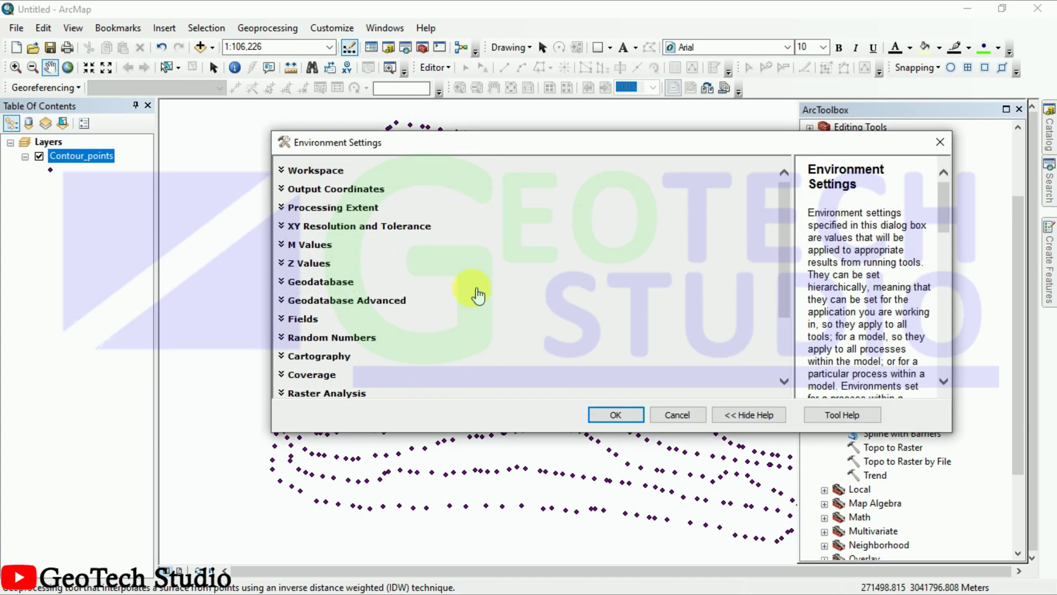
{"action": "scroll", "coordinate": [363, 344], "scroll_direction": "down", "scroll_amount": 2}
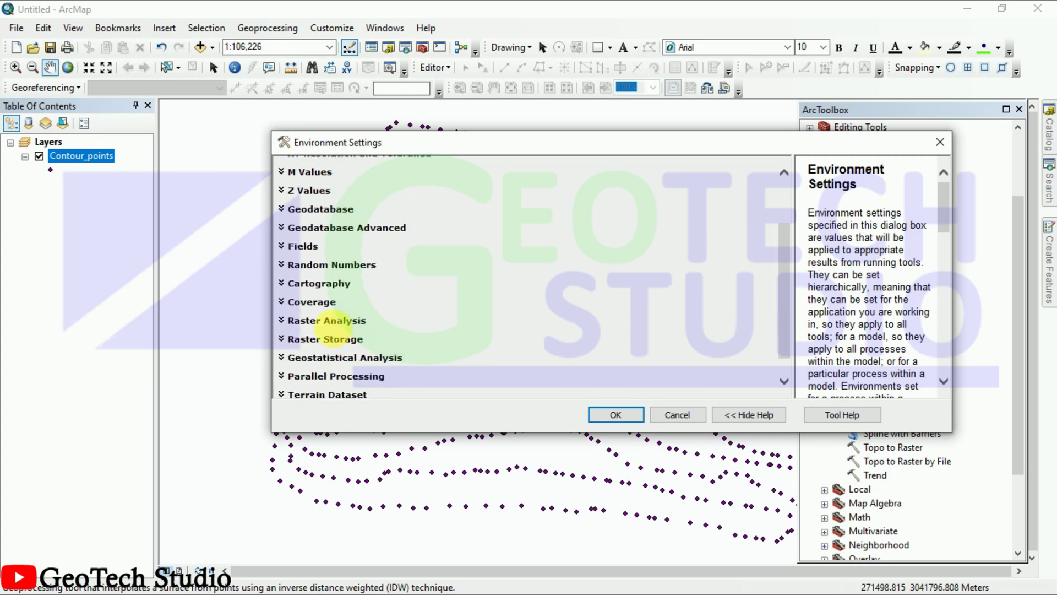
{"action": "left_click", "coordinate": [283, 321]}
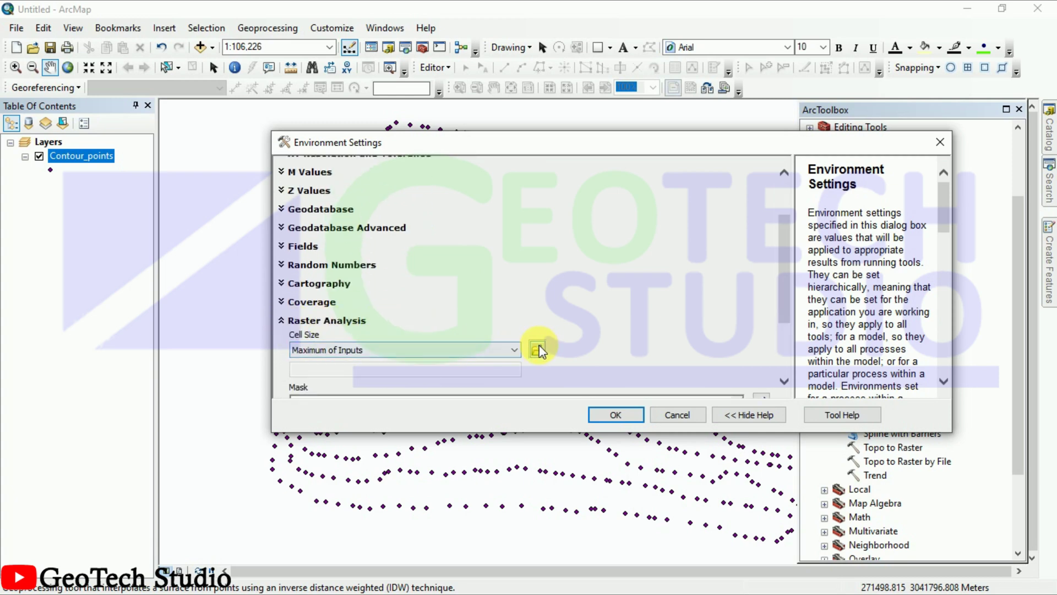
{"action": "left_click", "coordinate": [513, 314]}
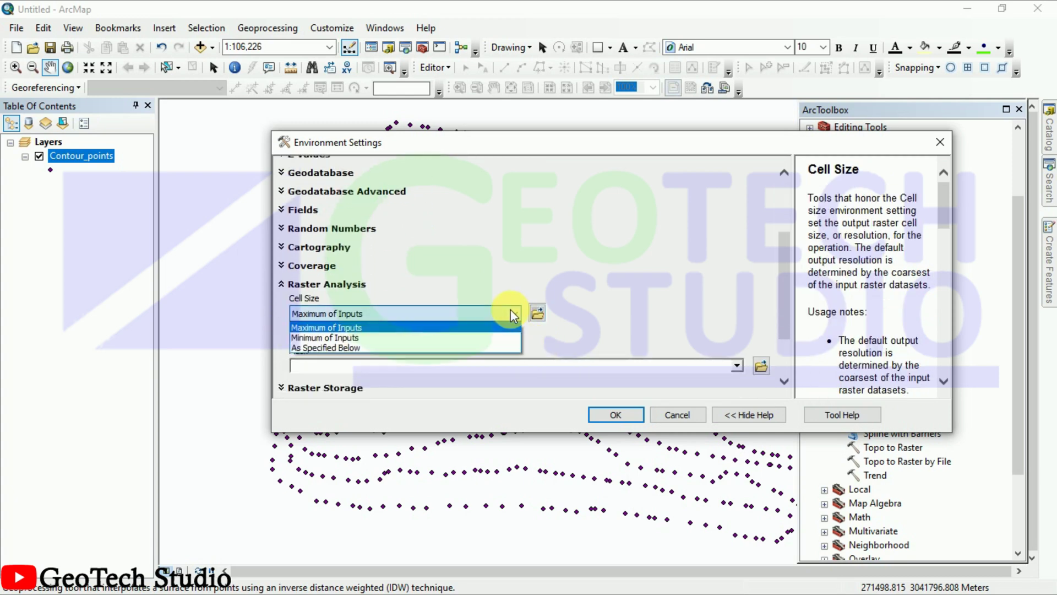
{"action": "left_click", "coordinate": [511, 313]}
{"action": "left_click", "coordinate": [537, 313]}
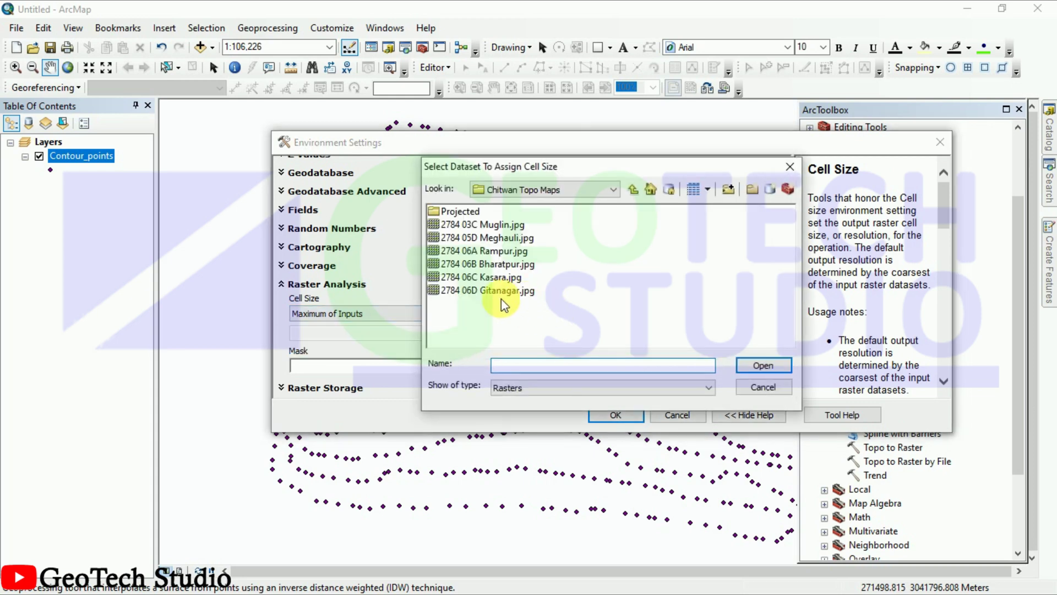
{"action": "left_click", "coordinate": [634, 191]}
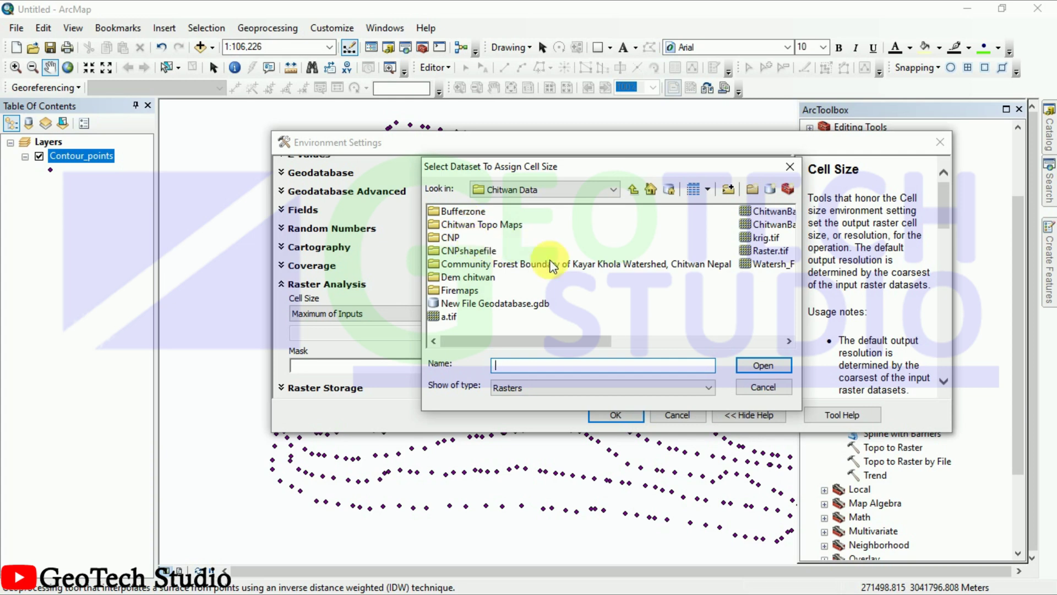
{"action": "left_click", "coordinate": [449, 316]}
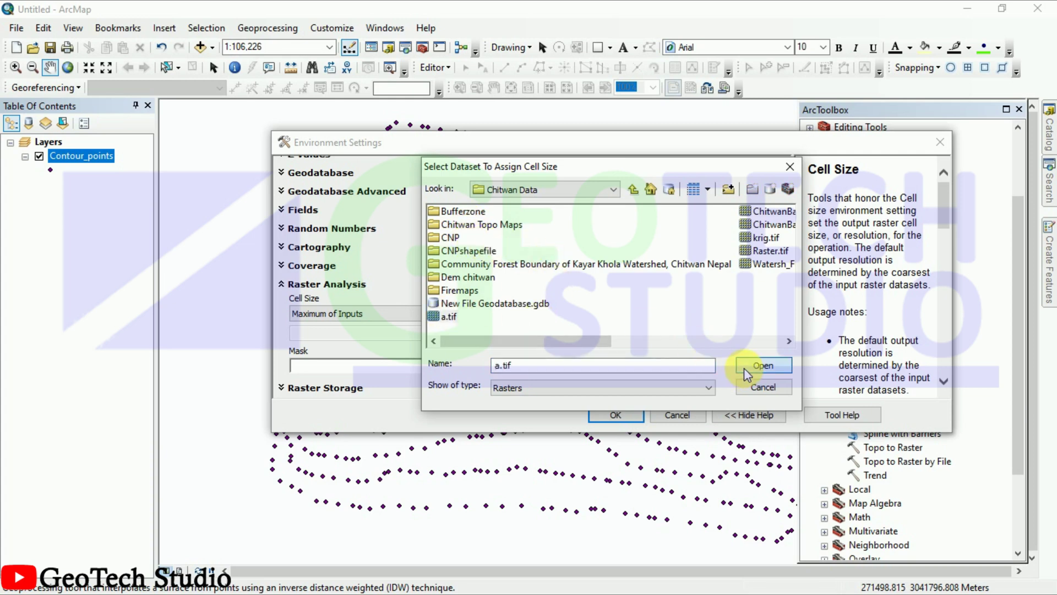
{"action": "left_click", "coordinate": [763, 365]}
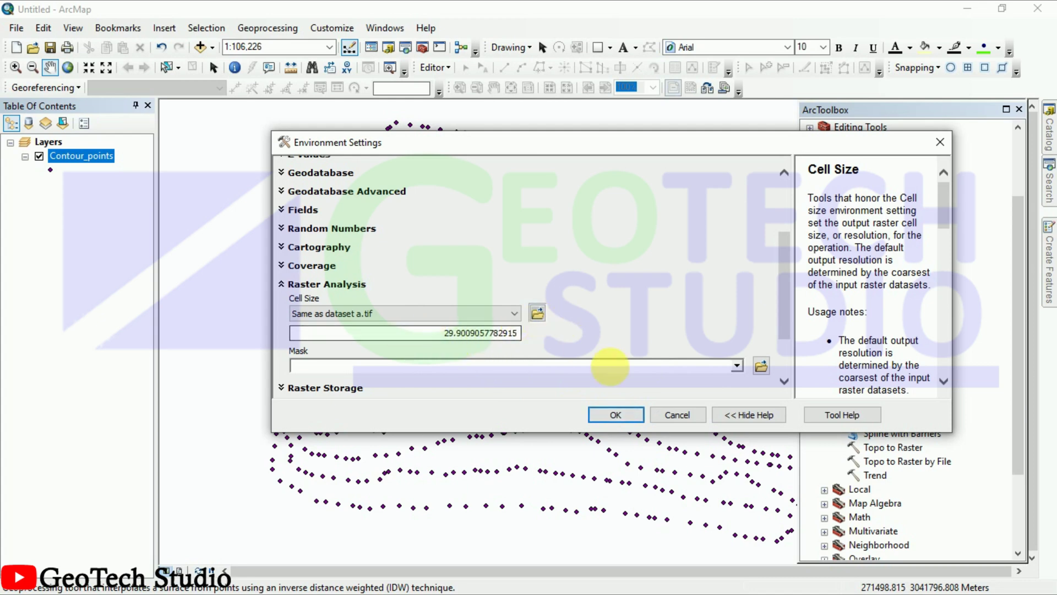
{"action": "scroll", "coordinate": [699, 313], "scroll_direction": "down", "scroll_amount": 3}
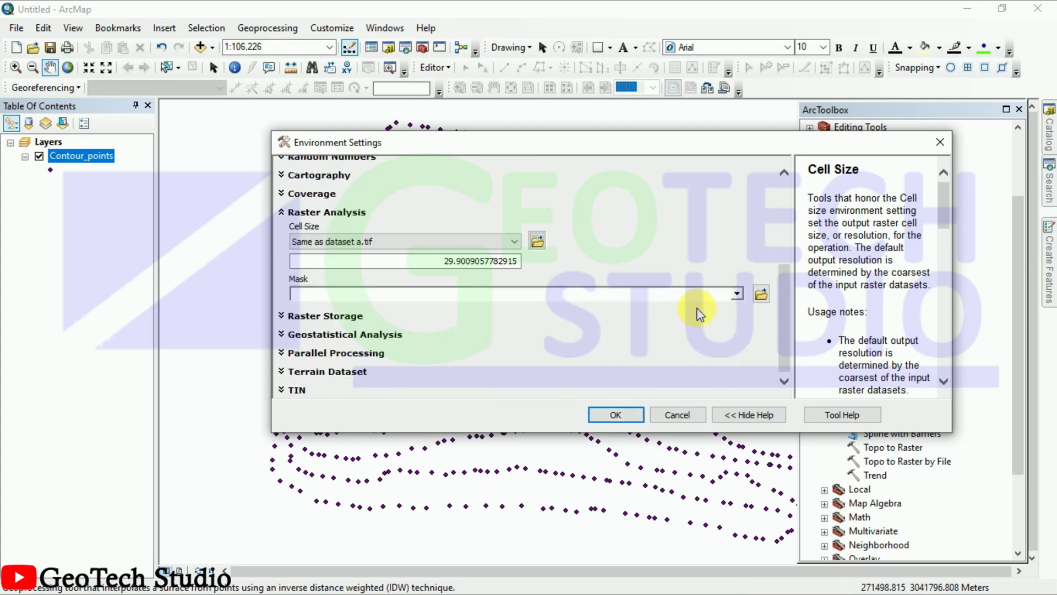
{"action": "left_click", "coordinate": [613, 415]}
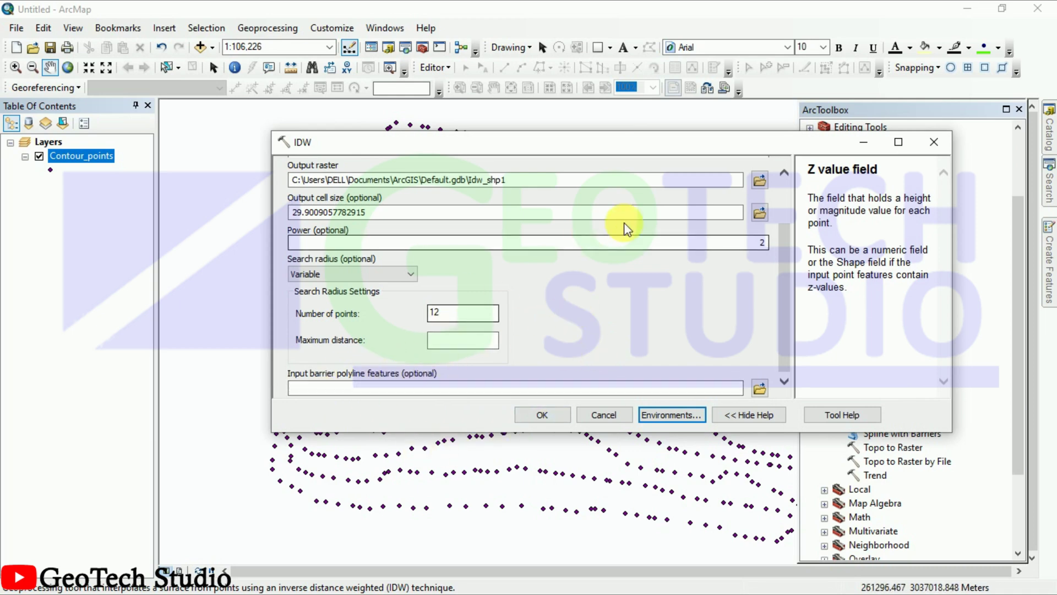
Set the output raster to Raster.tif in the Desktop's Generate Contour folder and run the IDW interpolation
{"action": "scroll", "coordinate": [531, 243], "scroll_direction": "up", "scroll_amount": 2}
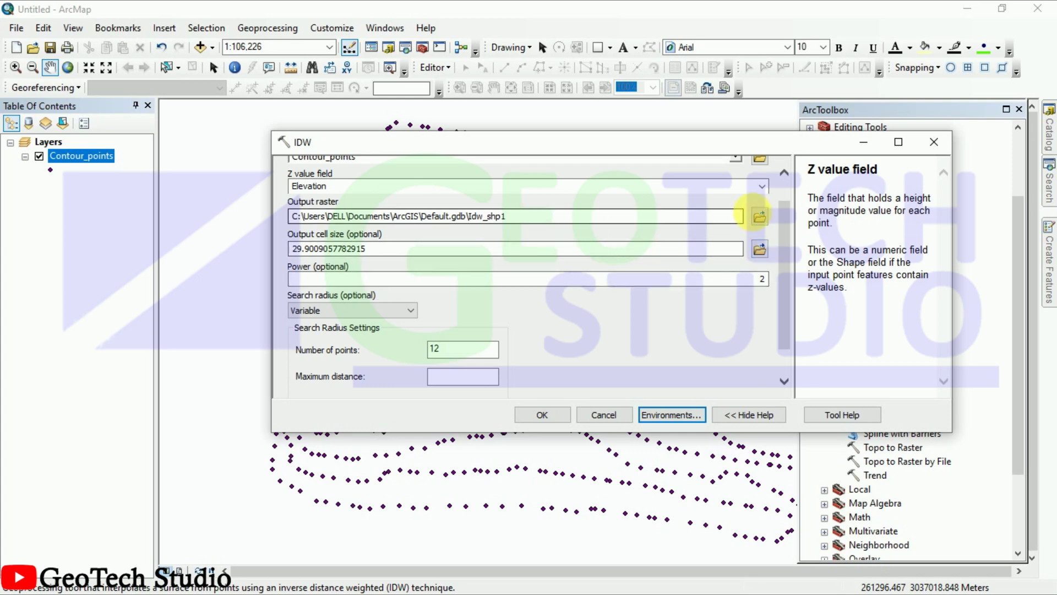
{"action": "left_click", "coordinate": [759, 216]}
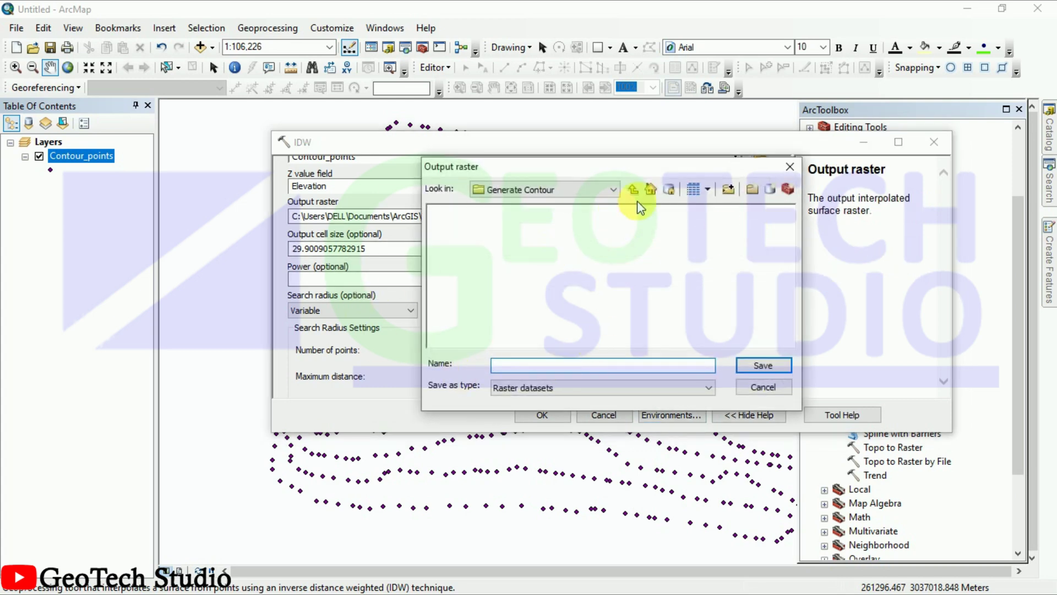
{"action": "left_click", "coordinate": [634, 188]}
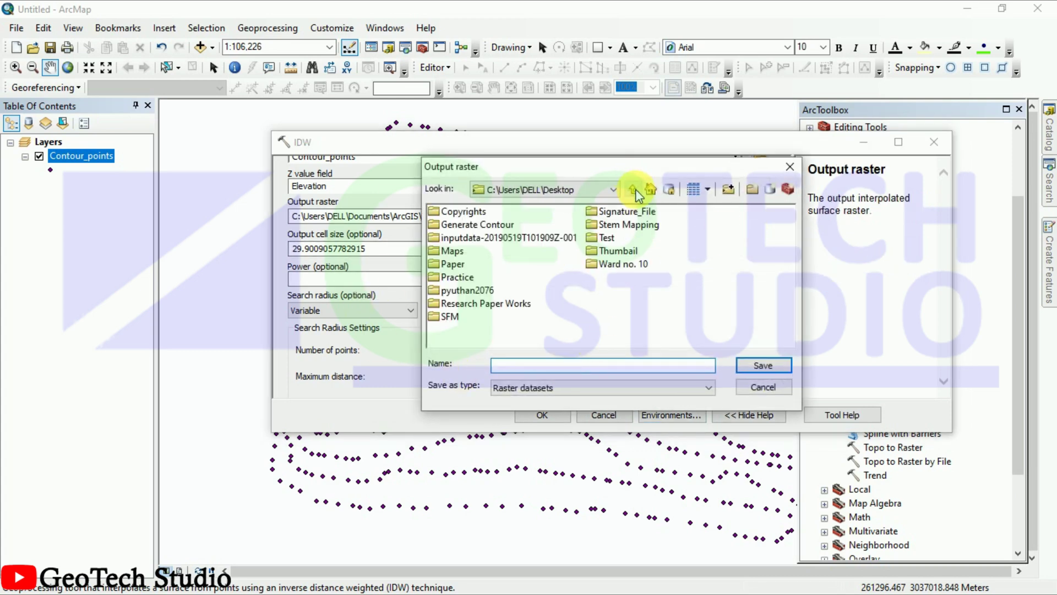
{"action": "double_click", "coordinate": [465, 225]}
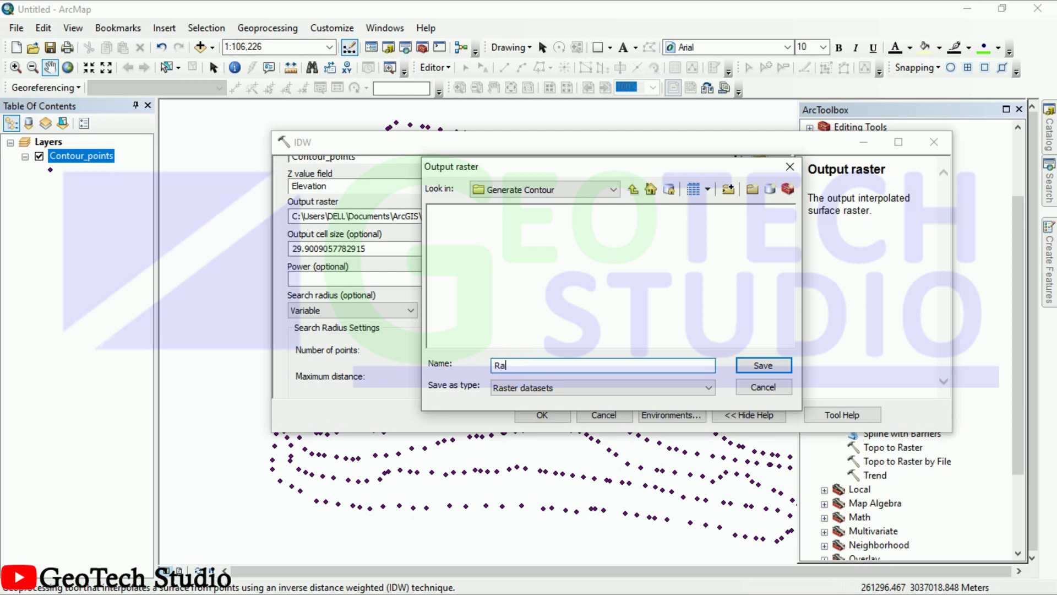
{"action": "left_click", "coordinate": [747, 363]}
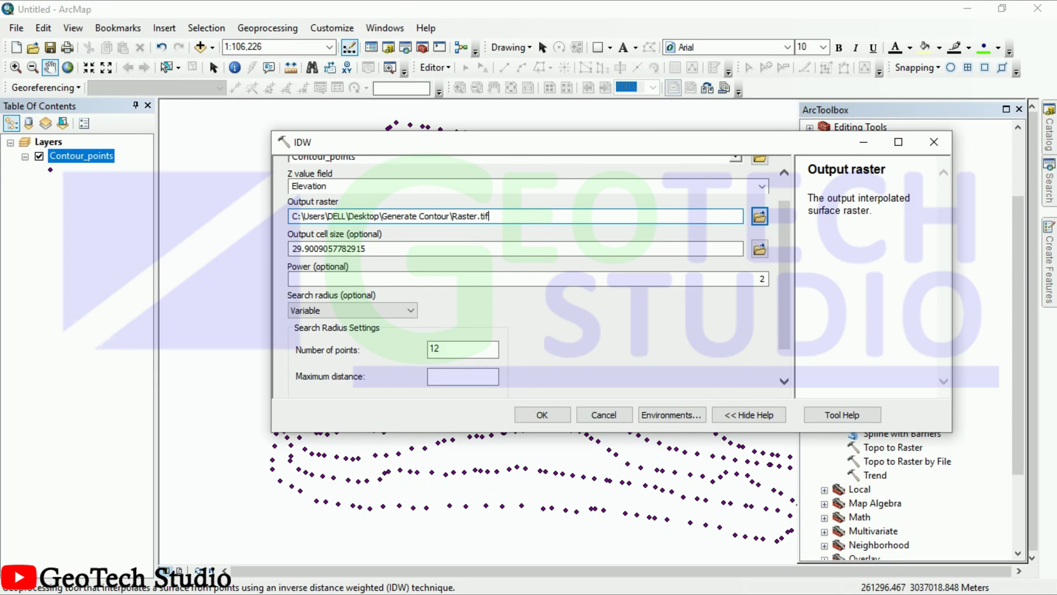
{"action": "left_click", "coordinate": [542, 413]}
{"action": "left_click", "coordinate": [540, 417]}
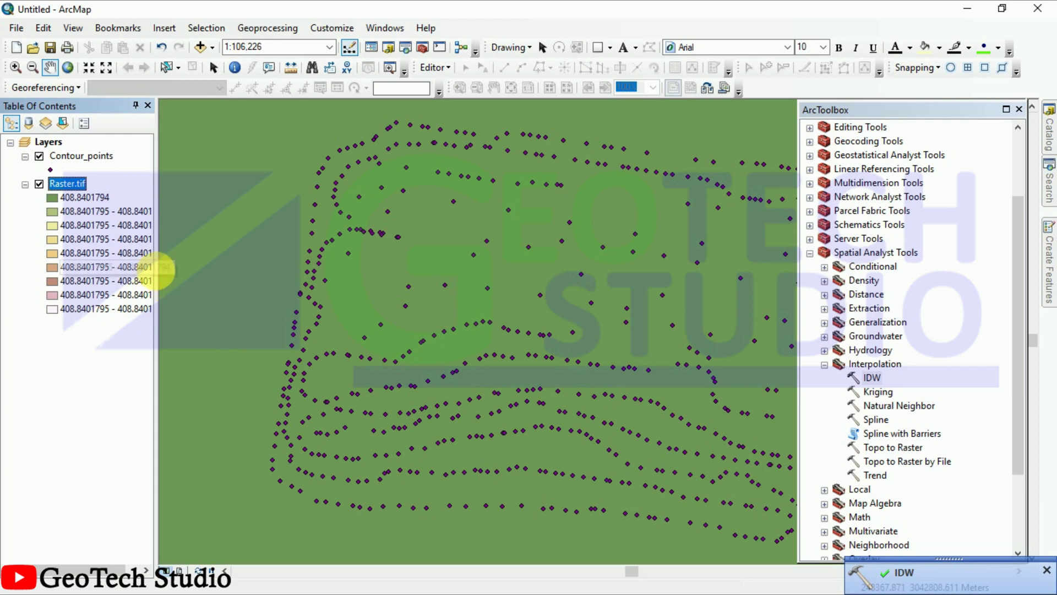
Widen the table of contents and examine the class values of Raster.tif against the contour points on the map
{"action": "left_click_drag", "start_coordinate": [156, 269], "coordinate": [205, 270]}
{"action": "scroll", "coordinate": [466, 330], "scroll_direction": "up", "scroll_amount": 2}
{"action": "scroll", "coordinate": [466, 330], "scroll_direction": "down", "scroll_amount": 3}
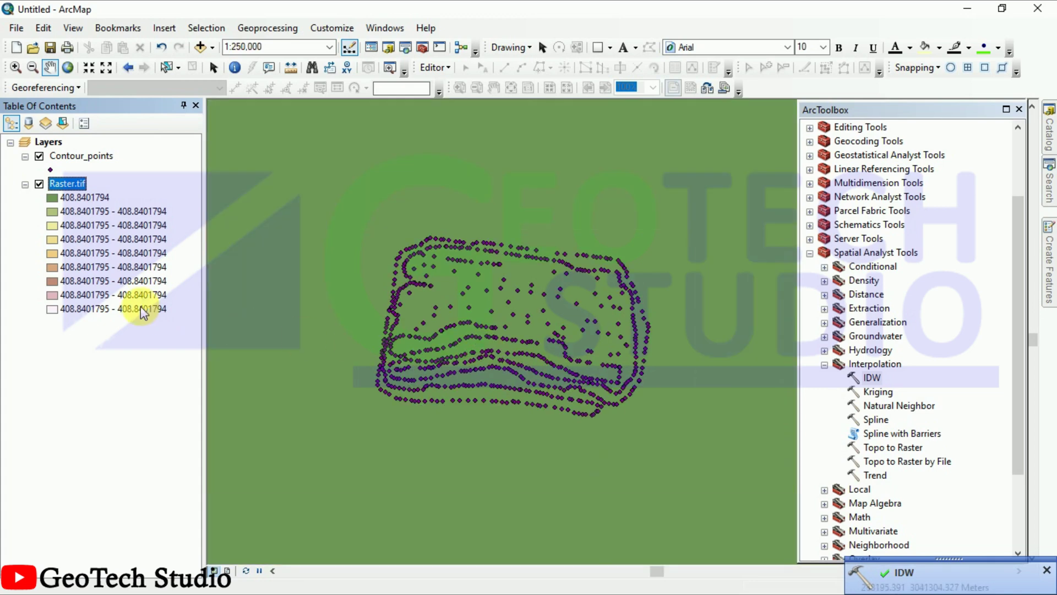
{"action": "mouse_move", "coordinate": [72, 164]}
{"action": "left_mouse_down"}
{"action": "mouse_move", "coordinate": [71, 146]}
{"action": "mouse_move", "coordinate": [90, 233]}
{"action": "mouse_move", "coordinate": [88, 306]}
{"action": "mouse_move", "coordinate": [85, 293]}
{"action": "left_mouse_up"}
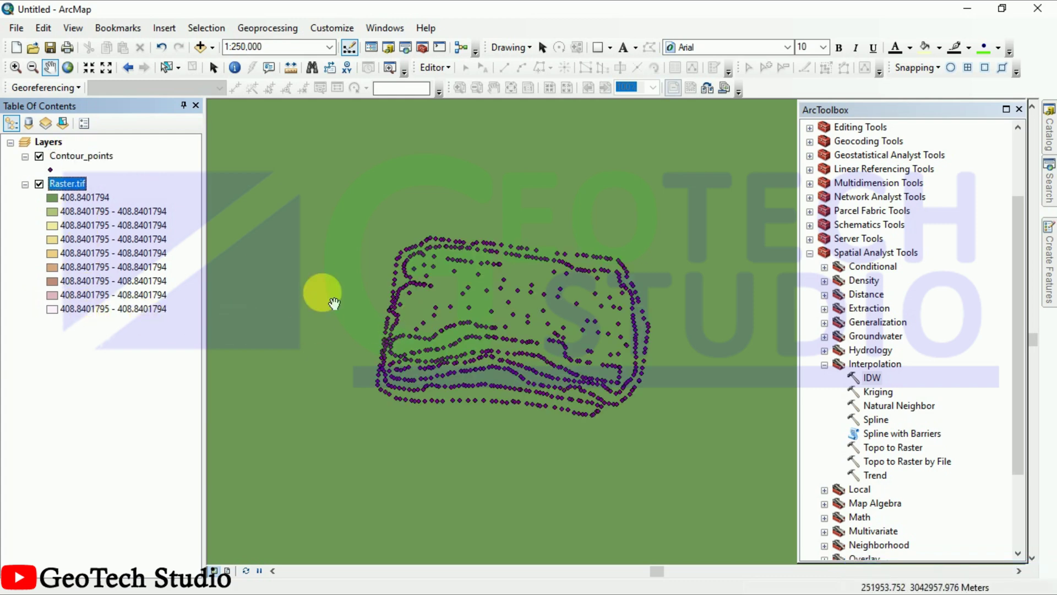
Open the attribute table of the Contour_points layer to check its Elevation values
{"action": "left_click", "coordinate": [74, 185]}
{"action": "right_click", "coordinate": [74, 185]}
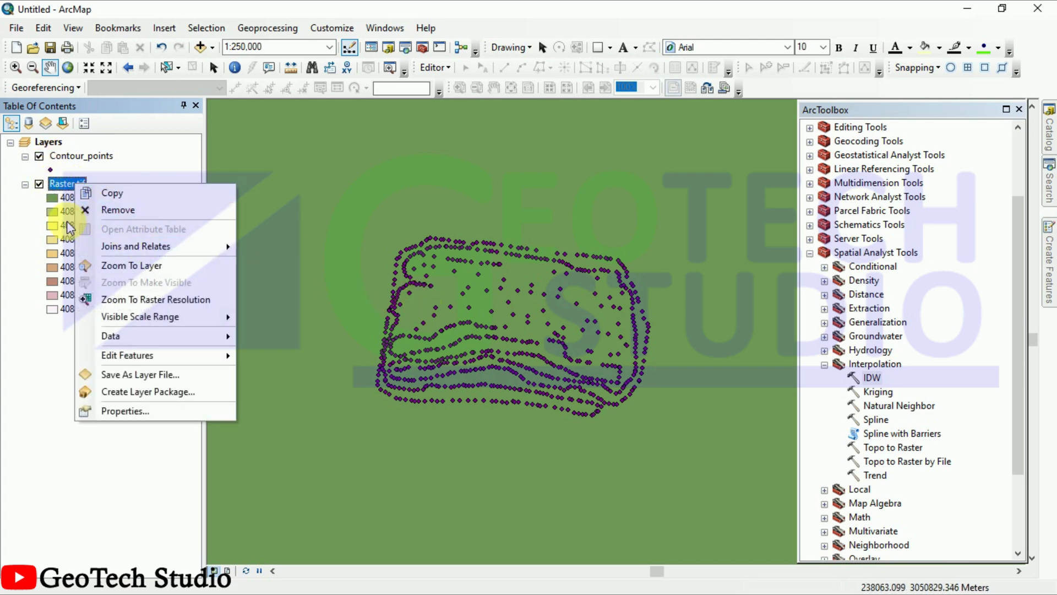
{"action": "left_click", "coordinate": [3, 280]}
{"action": "left_click", "coordinate": [67, 155]}
{"action": "right_click", "coordinate": [66, 156]}
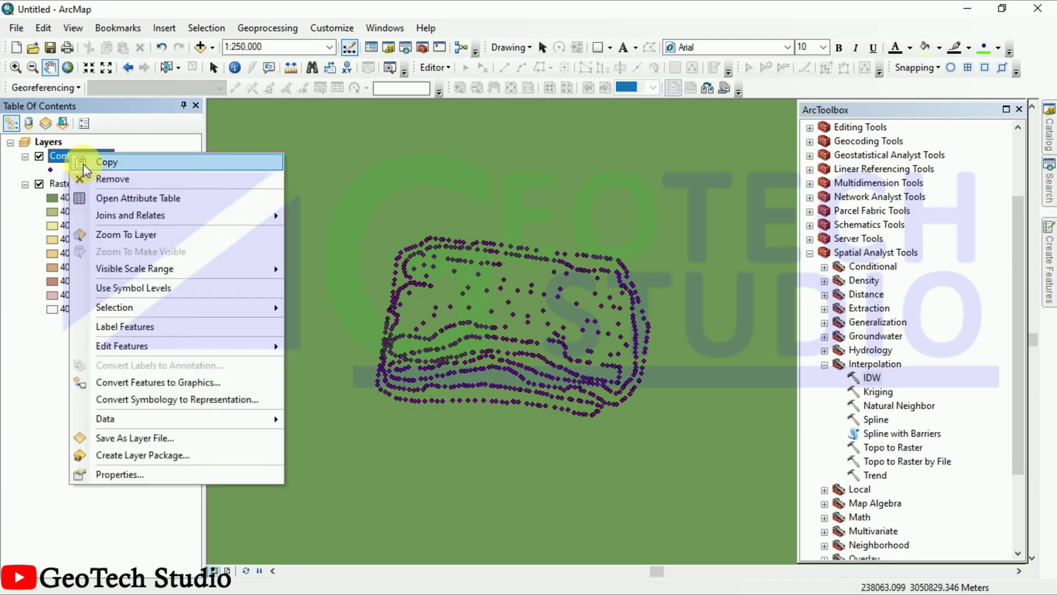
{"action": "left_click", "coordinate": [113, 200]}
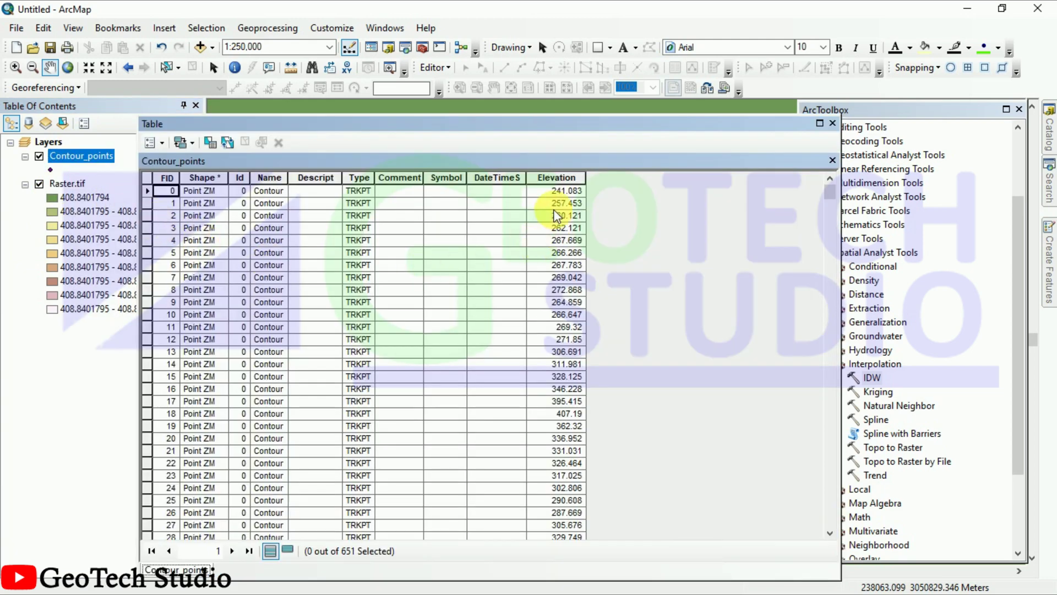
Examine the Elevation values down the Contour_points attribute table, and close the table
{"action": "scroll", "coordinate": [559, 234], "scroll_direction": "down", "scroll_amount": 20}
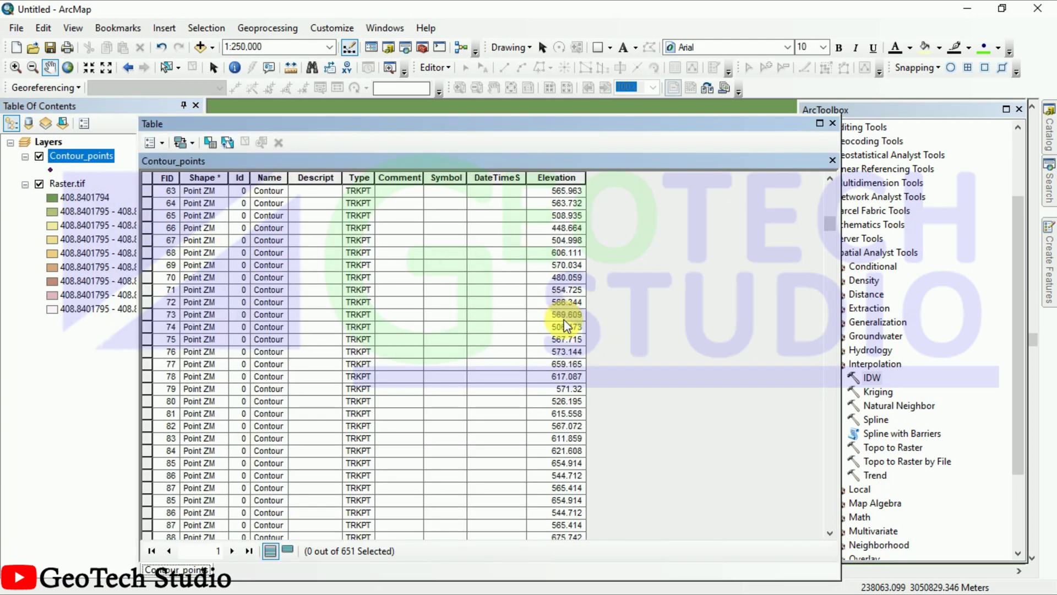
{"action": "scroll", "coordinate": [566, 326], "scroll_direction": "down", "scroll_amount": 20}
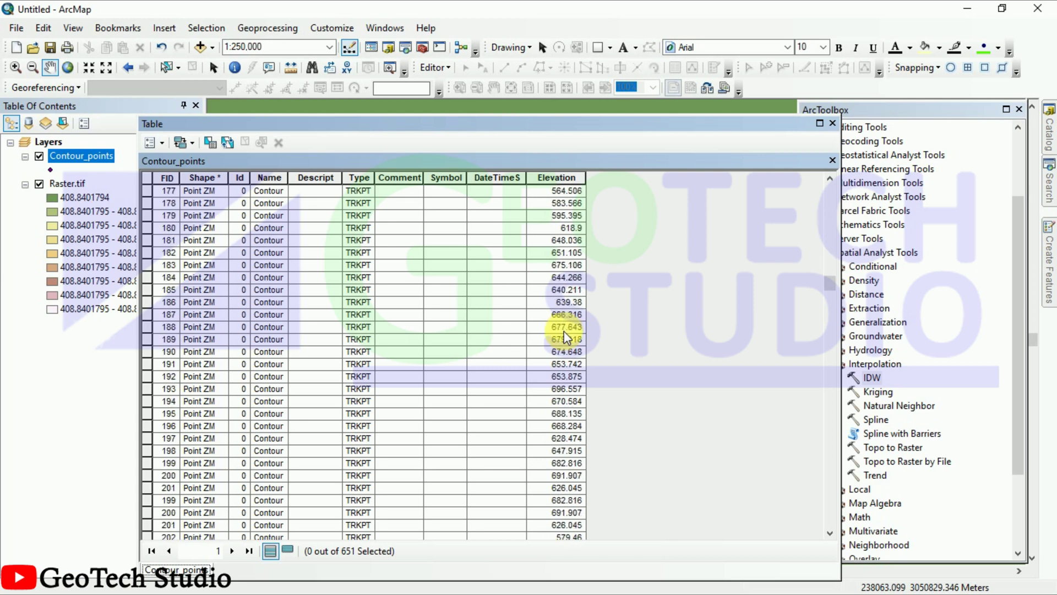
{"action": "scroll", "coordinate": [566, 337], "scroll_direction": "down", "scroll_amount": 20}
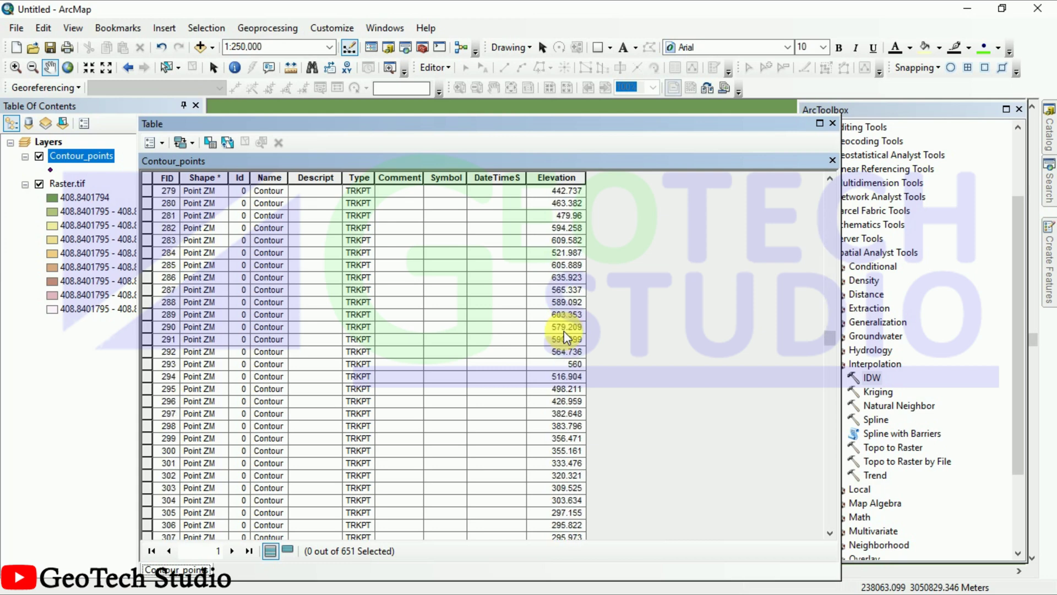
{"action": "scroll", "coordinate": [566, 336], "scroll_direction": "down", "scroll_amount": 20}
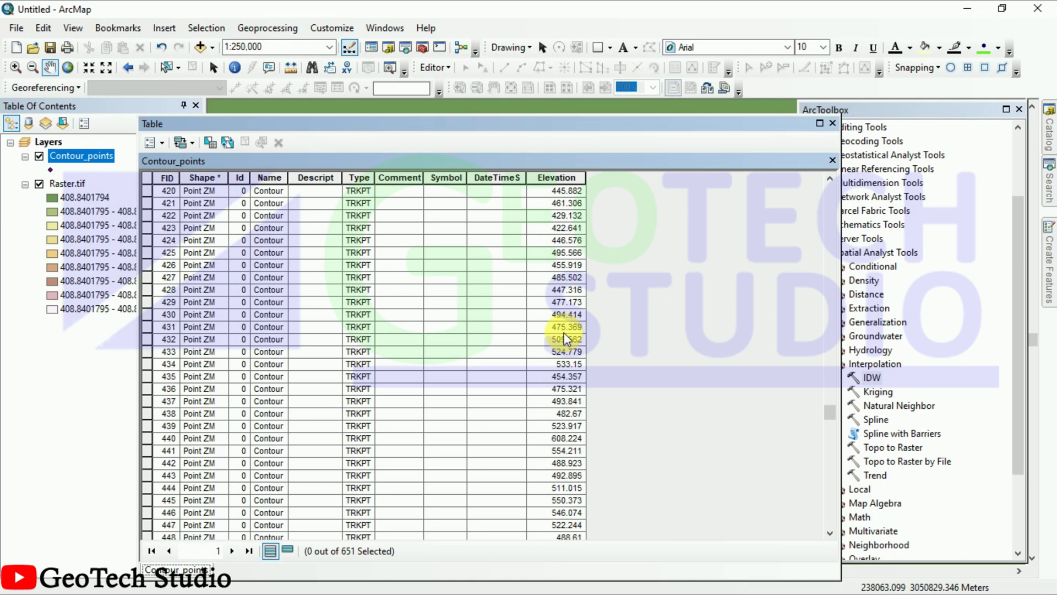
{"action": "scroll", "coordinate": [566, 337], "scroll_direction": "down", "scroll_amount": 20}
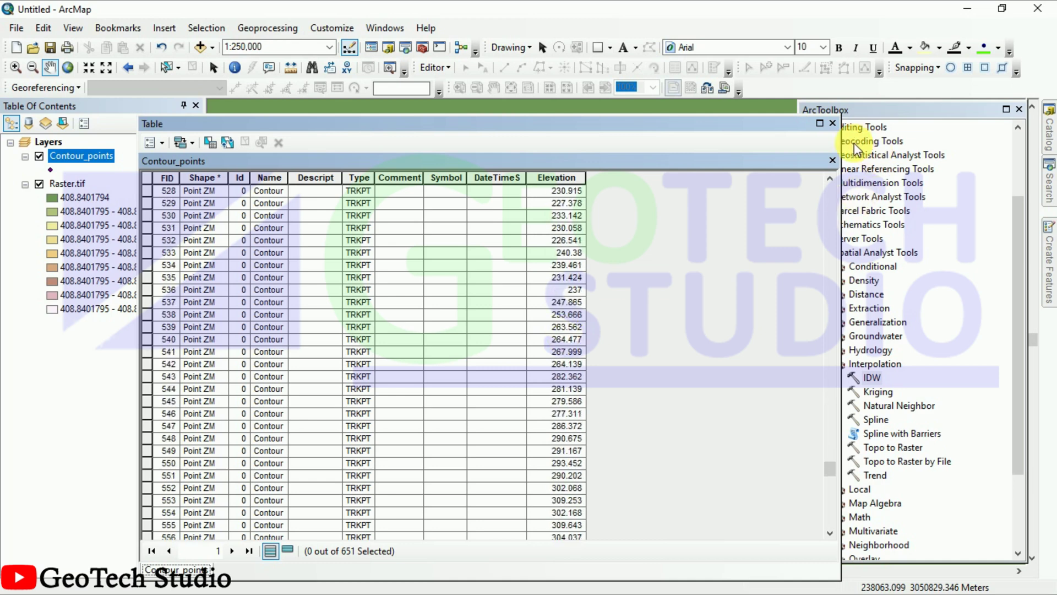
{"action": "left_click", "coordinate": [833, 123]}
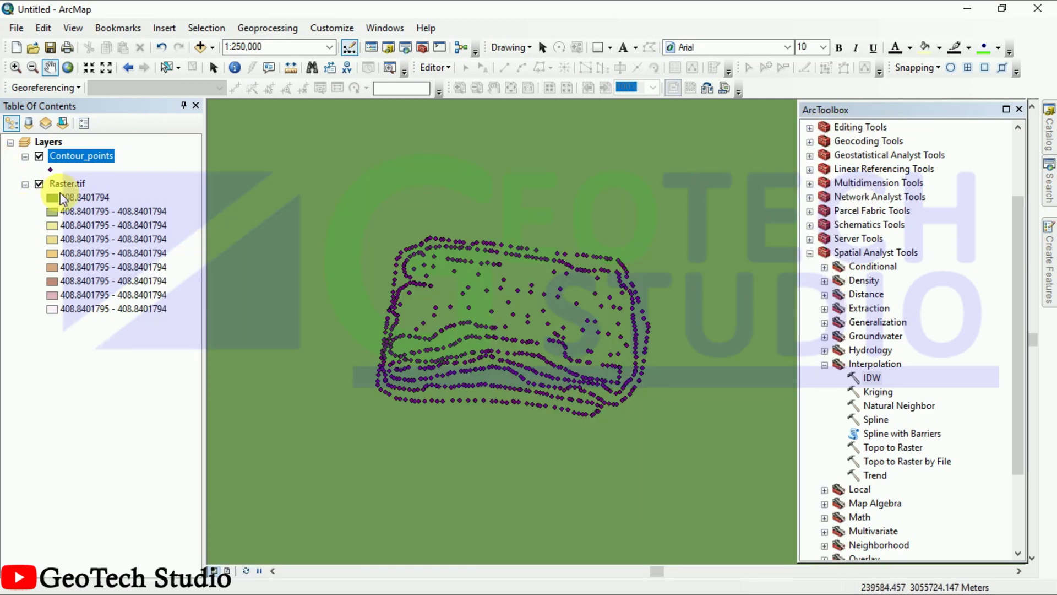
Remove the Raster.tif layer and rerun IDW on Contour_points with Elevation as the Z value field, keeping the default output raster
{"action": "right_click", "coordinate": [76, 186]}
{"action": "left_click", "coordinate": [118, 208]}
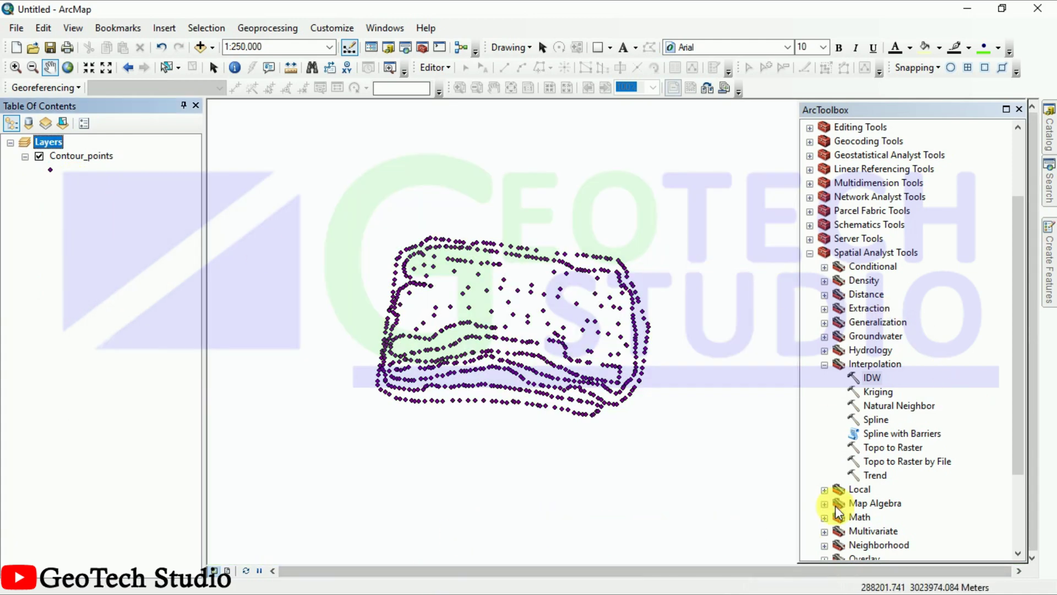
{"action": "double_click", "coordinate": [870, 378]}
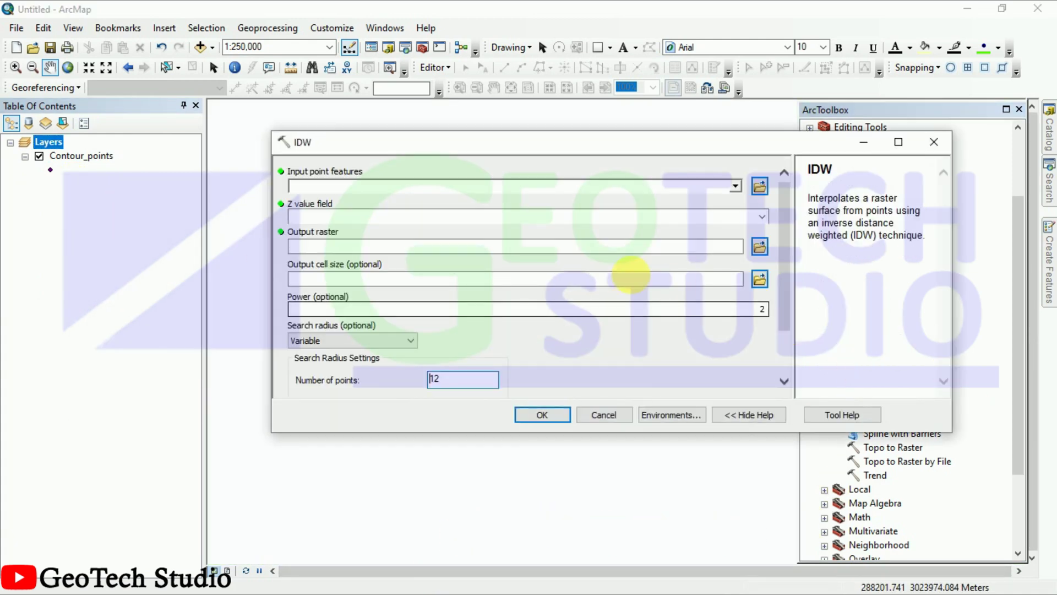
{"action": "left_click", "coordinate": [734, 186]}
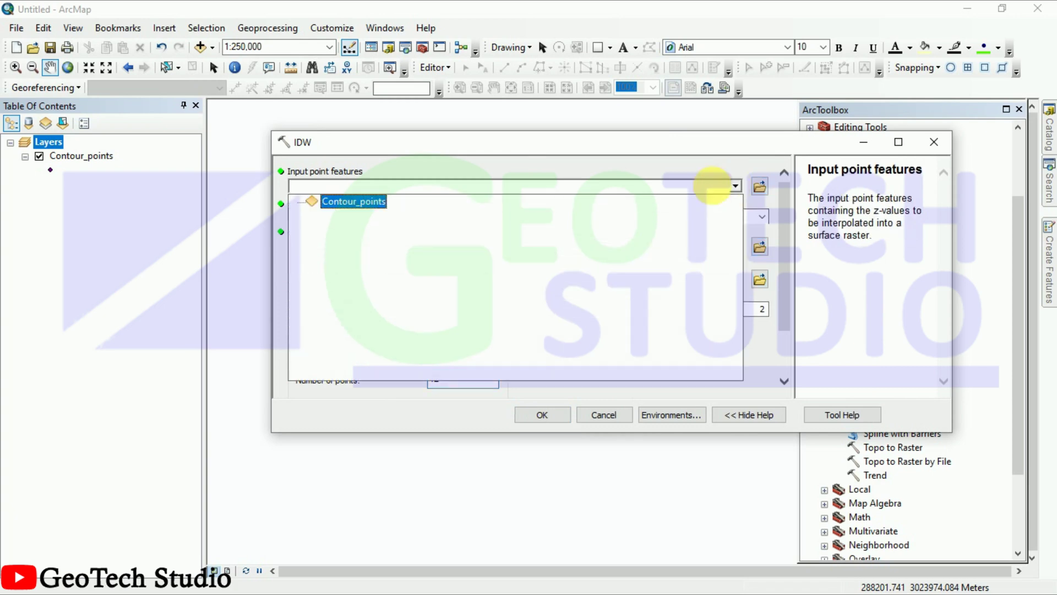
{"action": "left_click", "coordinate": [380, 205]}
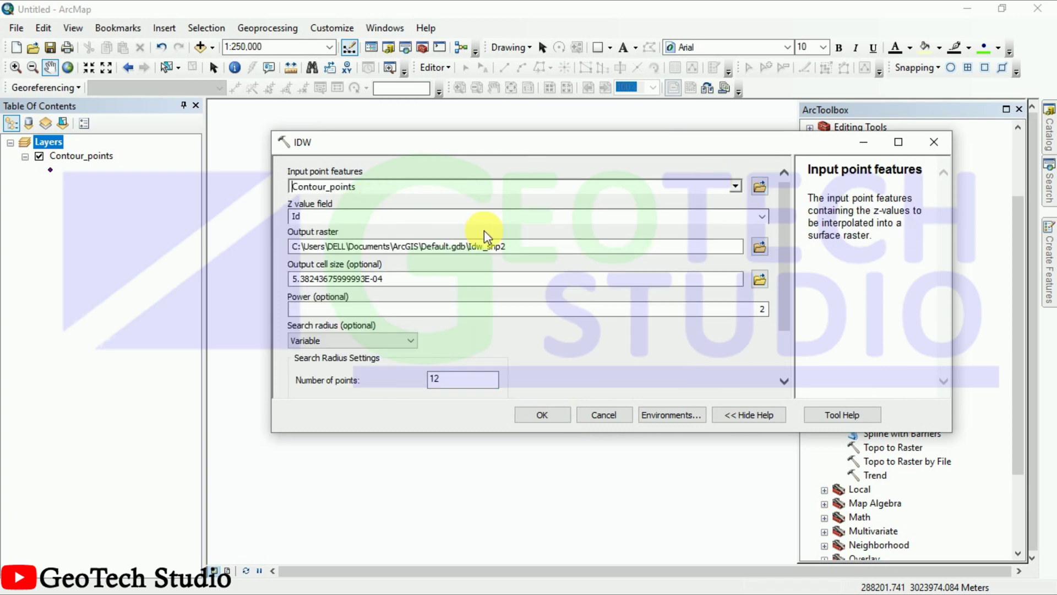
{"action": "left_click", "coordinate": [762, 217]}
{"action": "left_click", "coordinate": [442, 251]}
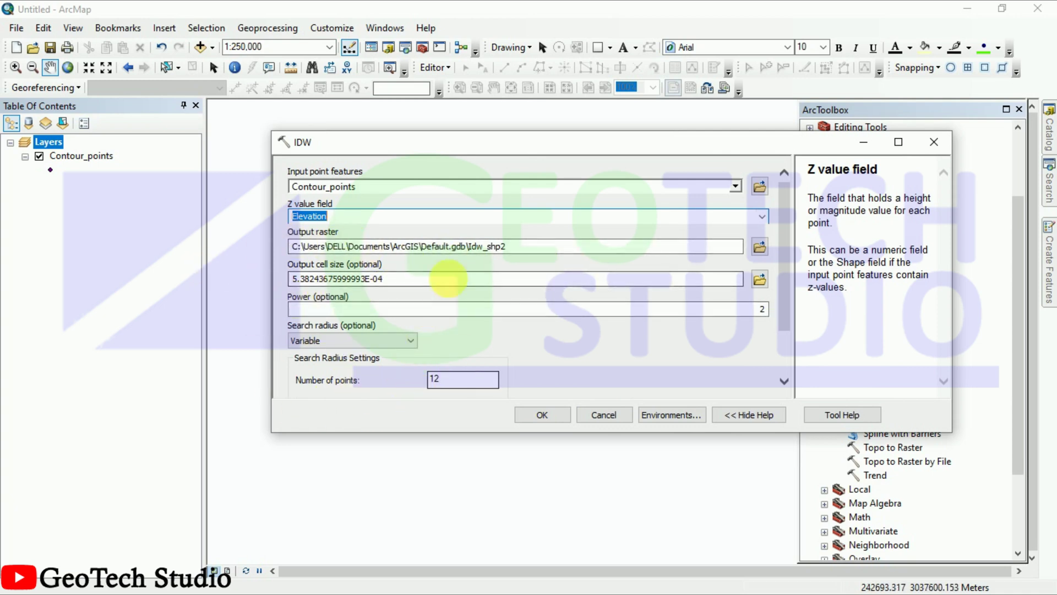
{"action": "left_click", "coordinate": [541, 415]}
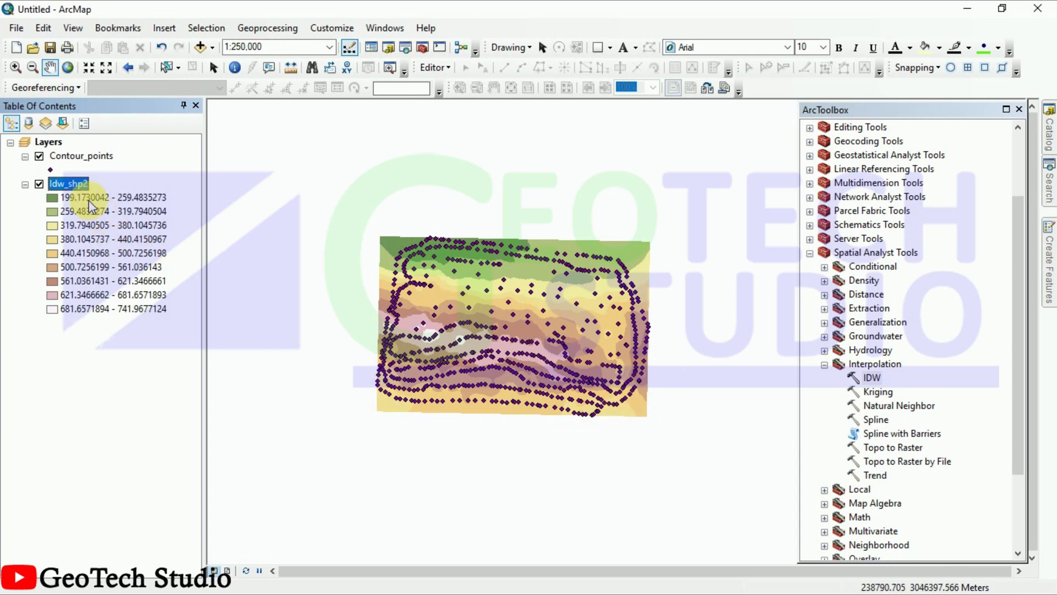
Change the Idw_shp2 layer's symbology from Classified to Stretched with the black-to-white color ramp
{"action": "right_click", "coordinate": [70, 184]}
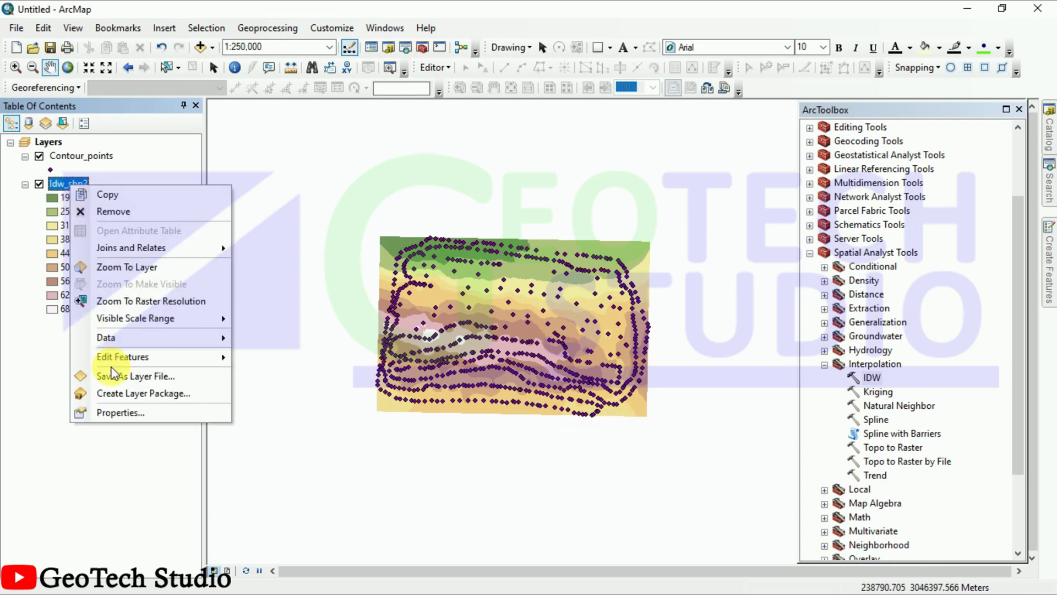
{"action": "left_click", "coordinate": [118, 411]}
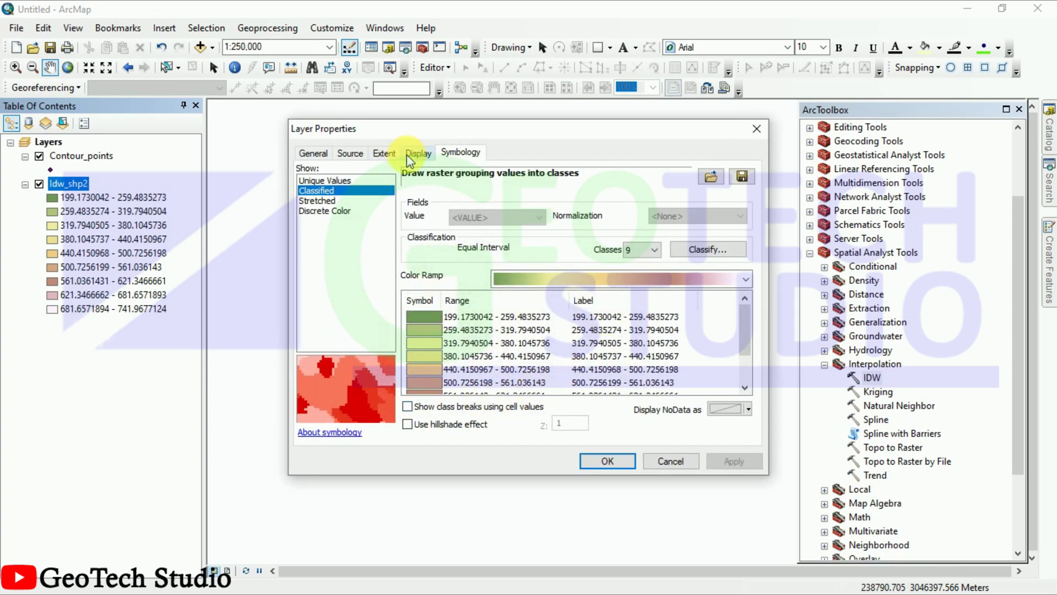
{"action": "left_click", "coordinate": [410, 157]}
{"action": "left_click", "coordinate": [383, 155]}
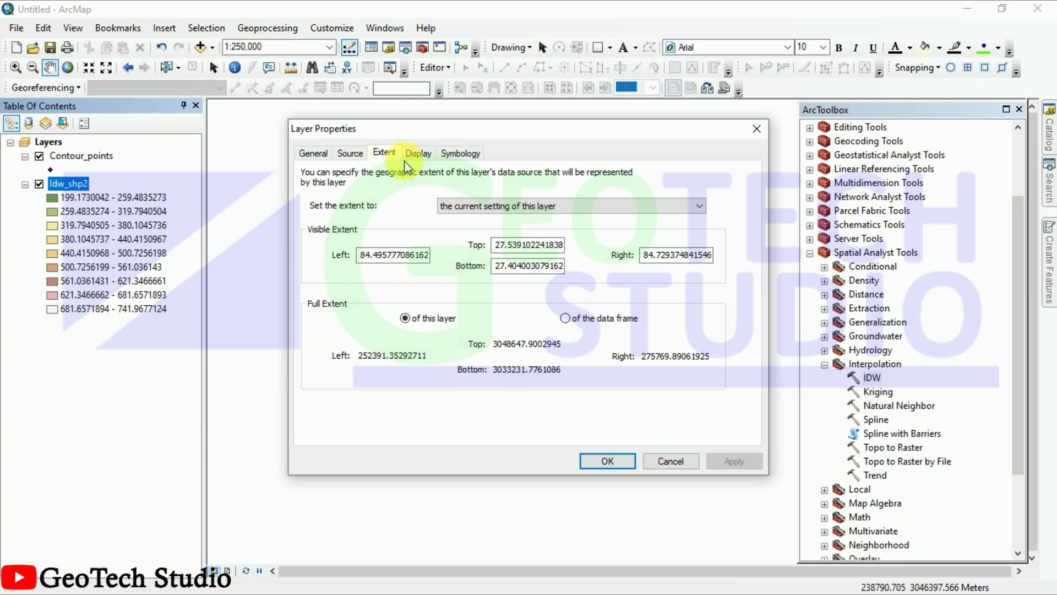
{"action": "left_click", "coordinate": [415, 156]}
{"action": "left_click", "coordinate": [384, 154]}
{"action": "left_click", "coordinate": [447, 153]}
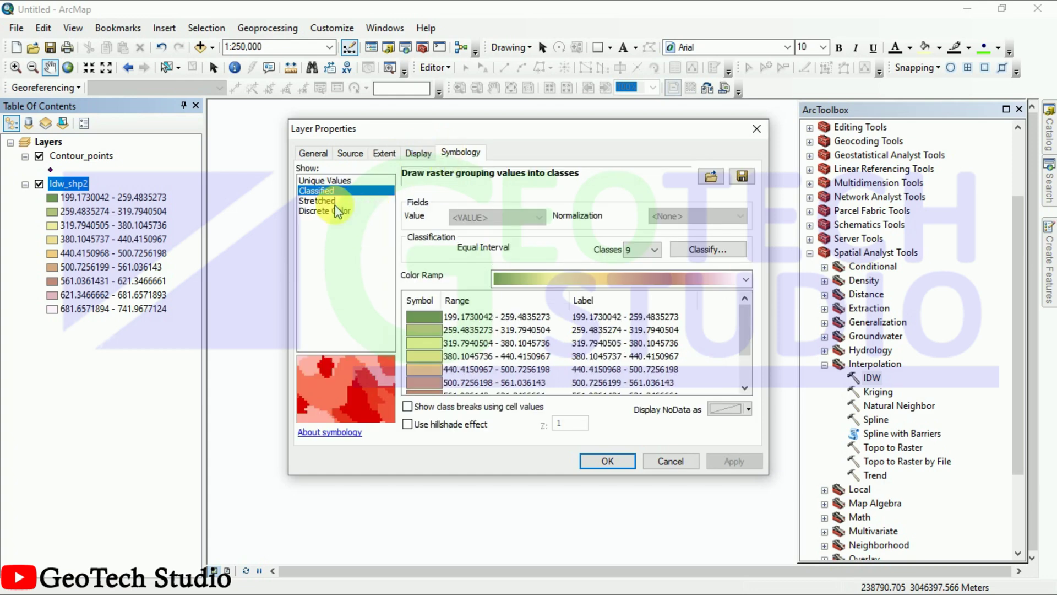
{"action": "left_click", "coordinate": [317, 201]}
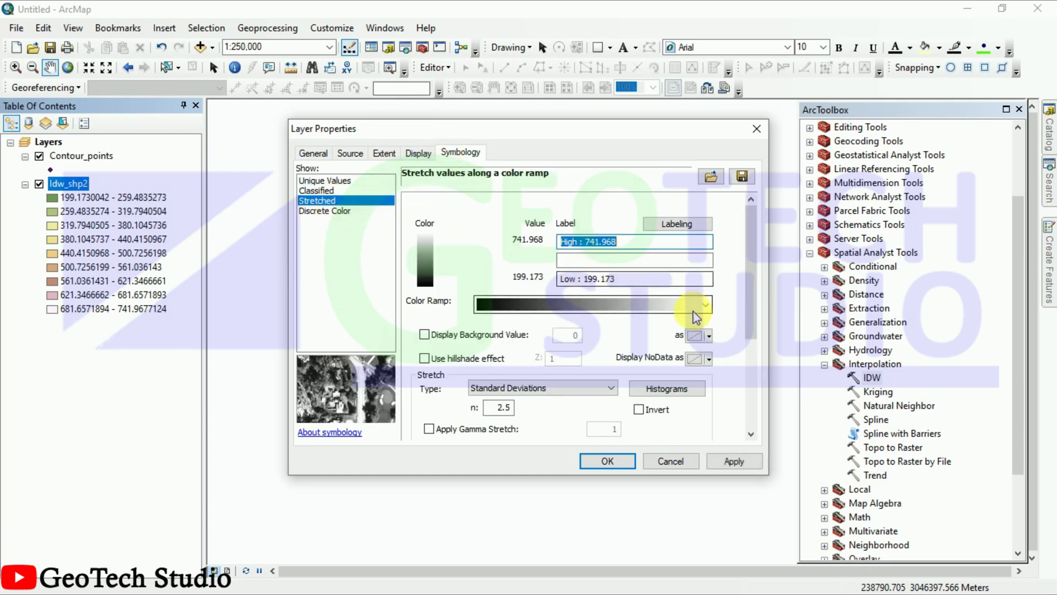
{"action": "left_click", "coordinate": [723, 460]}
{"action": "left_click", "coordinate": [607, 462]}
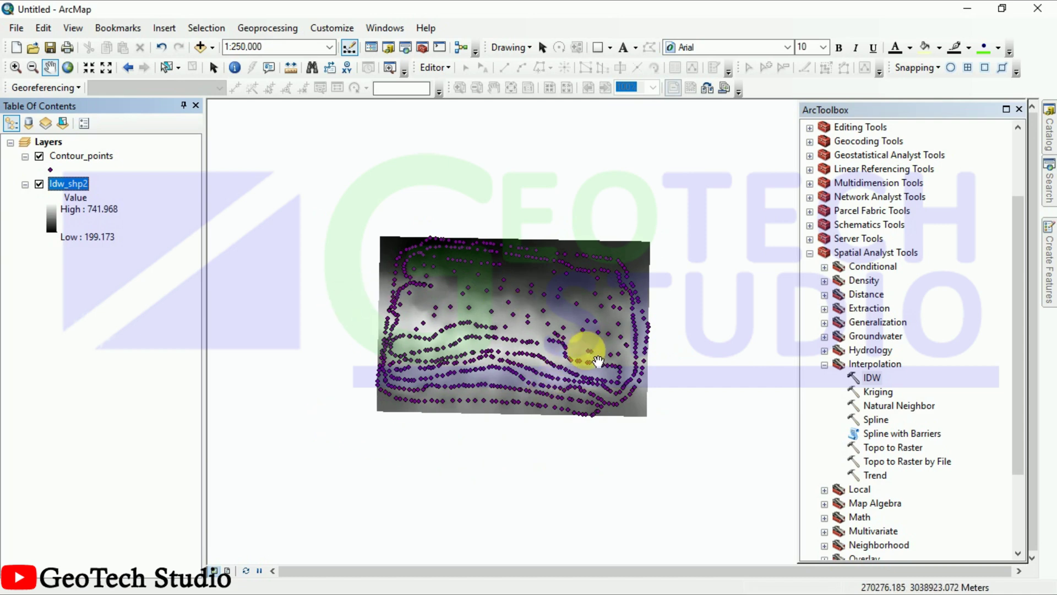
{"action": "left_click", "coordinate": [825, 365]}
{"action": "left_click", "coordinate": [809, 253]}
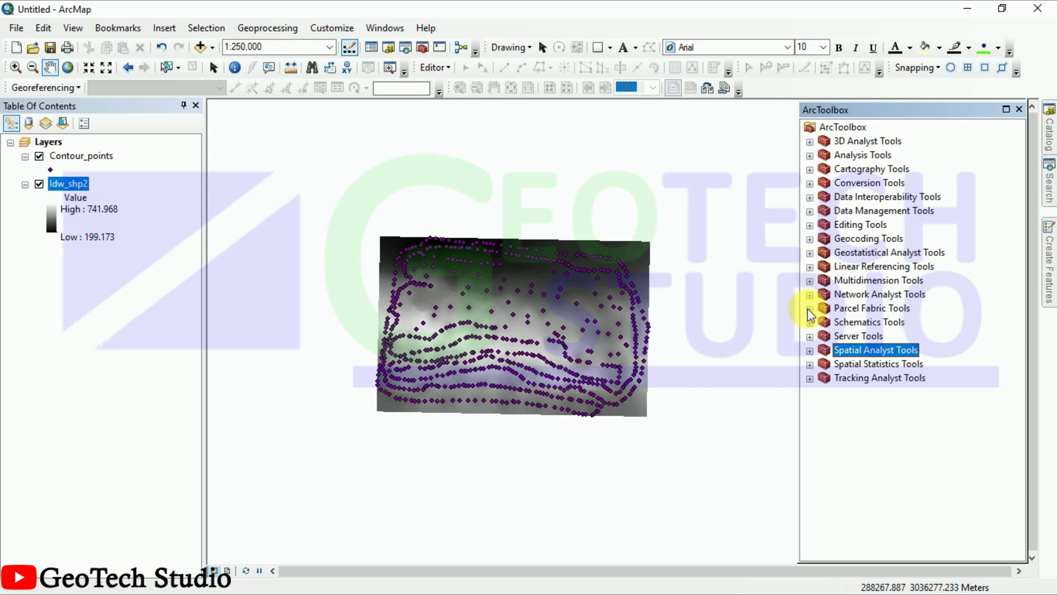
{"action": "left_click", "coordinate": [810, 365]}
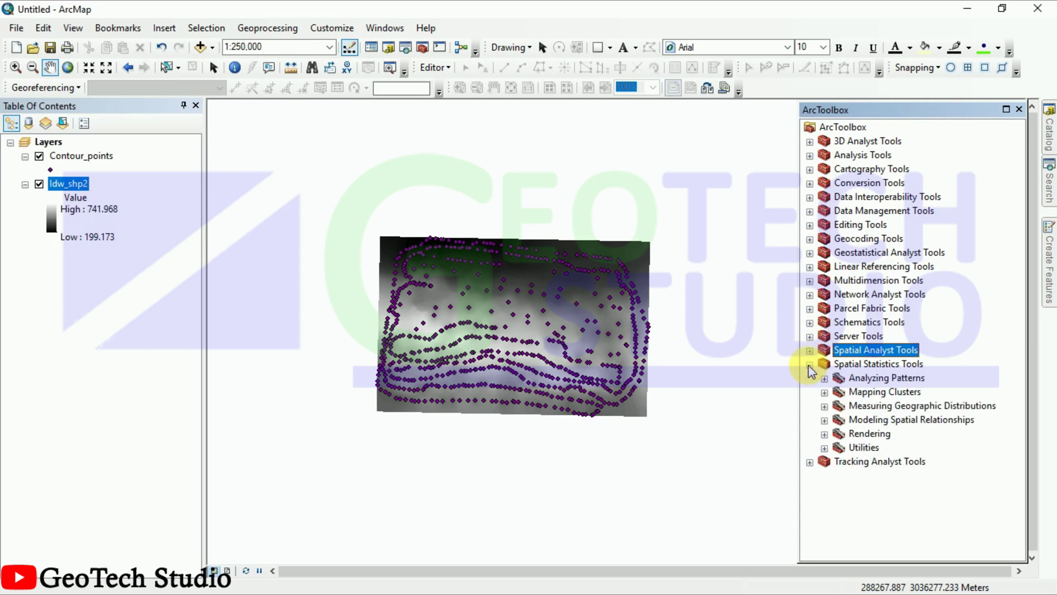
{"action": "left_click", "coordinate": [810, 364]}
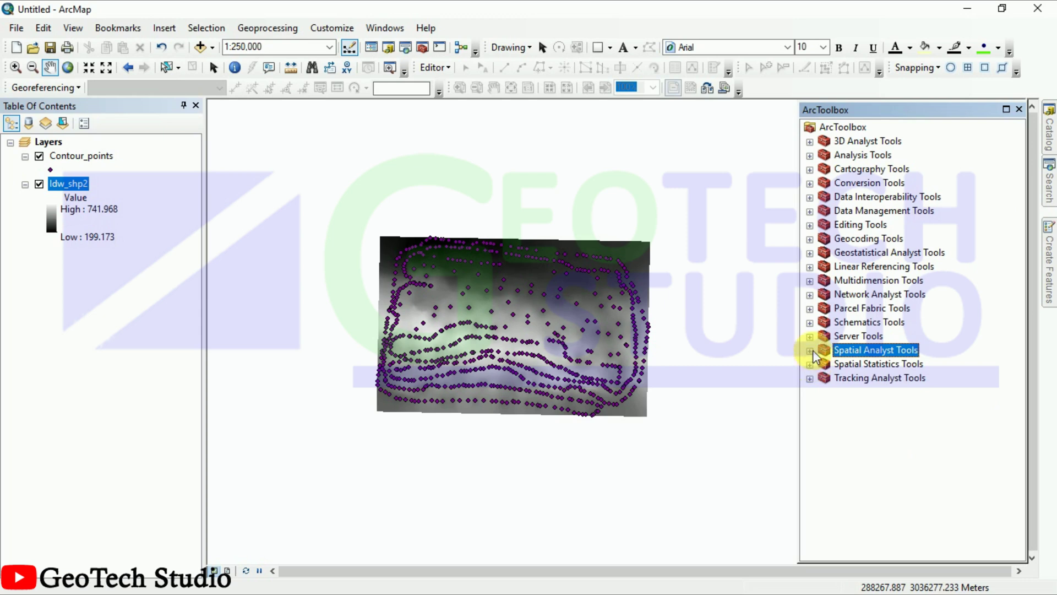
{"action": "left_click", "coordinate": [810, 350]}
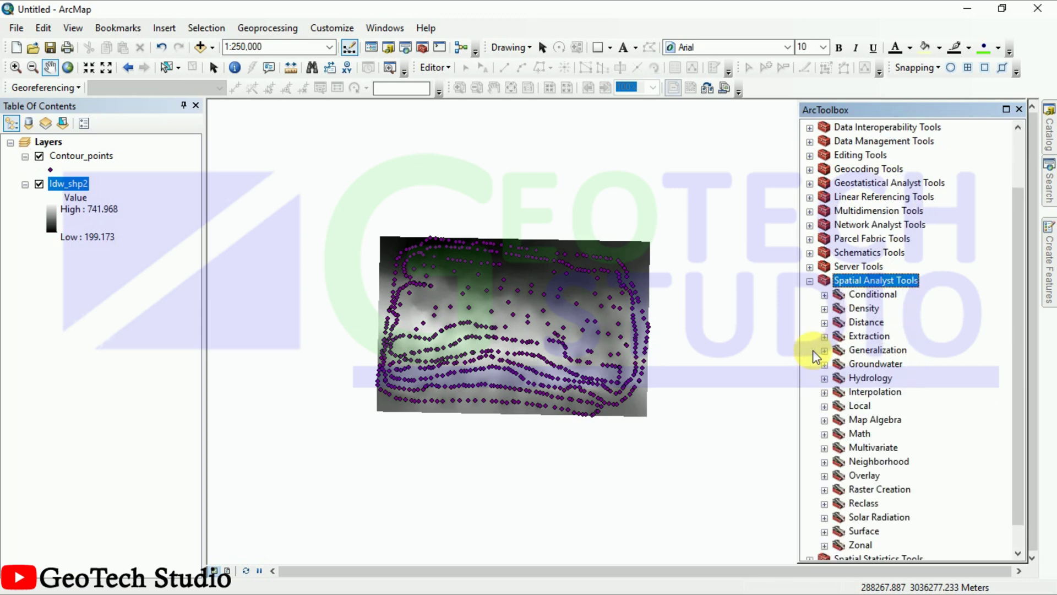
{"action": "left_click", "coordinate": [810, 281]}
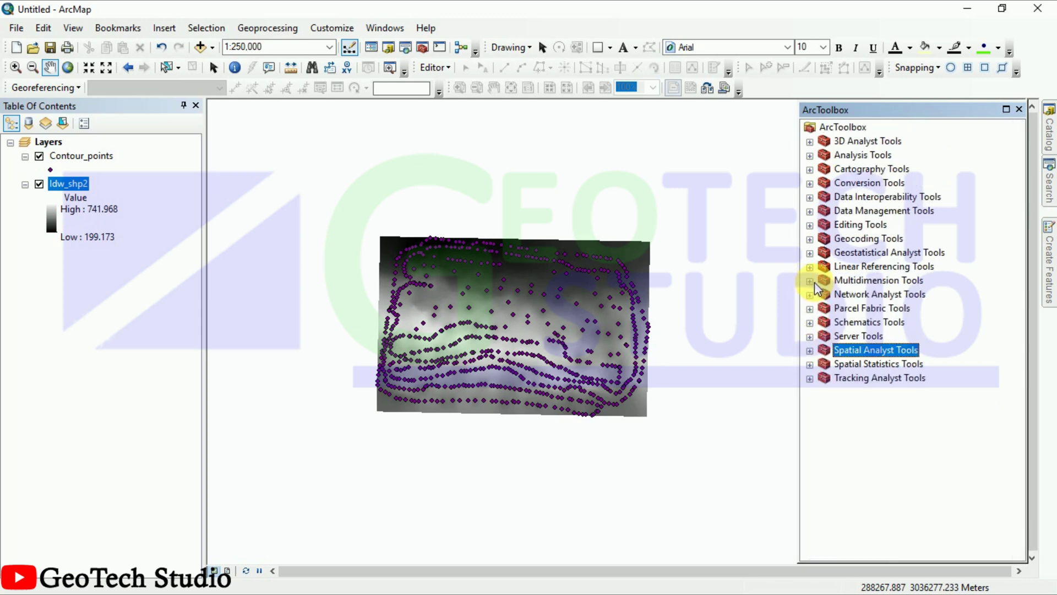
Close ArcToolbox, search the local tools for "create contour" and open the Contour (Spatial Analyst) tool
{"action": "left_click", "coordinate": [1019, 109]}
{"action": "left_click", "coordinate": [1047, 187]}
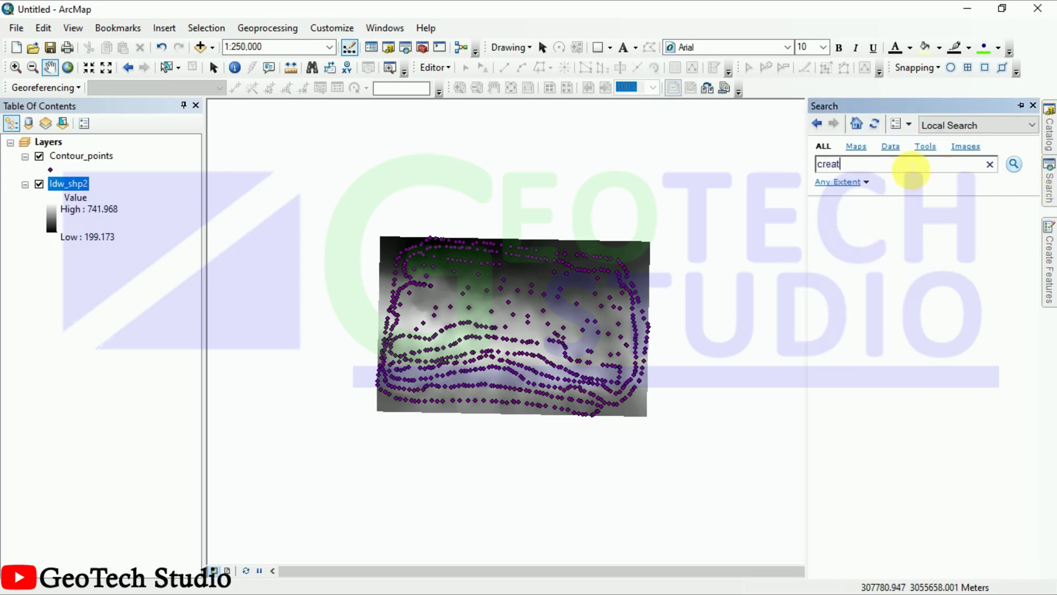
{"action": "key", "text": "Return"}
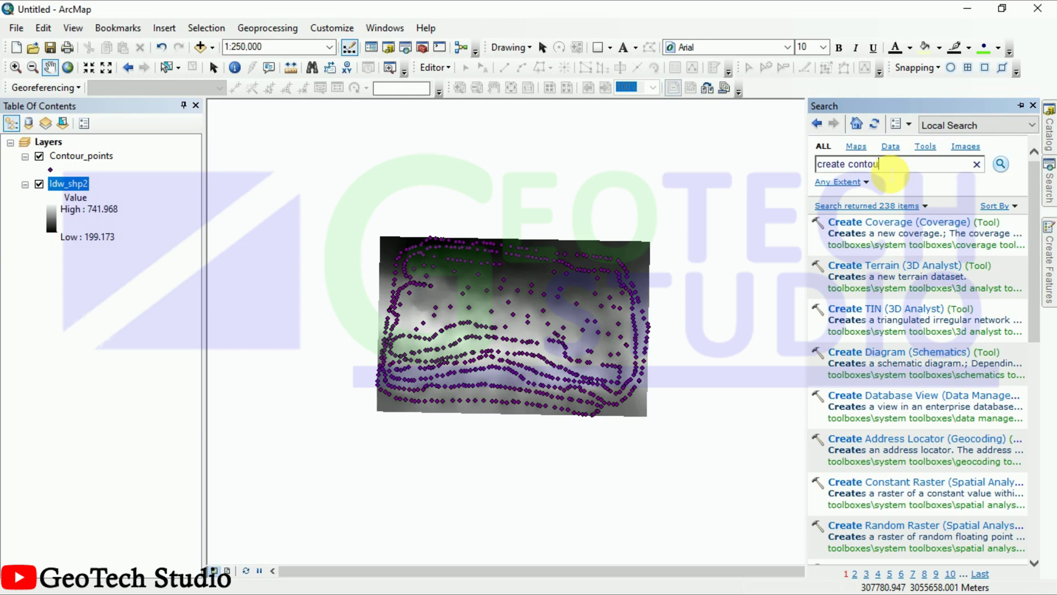
{"action": "key", "text": "Return"}
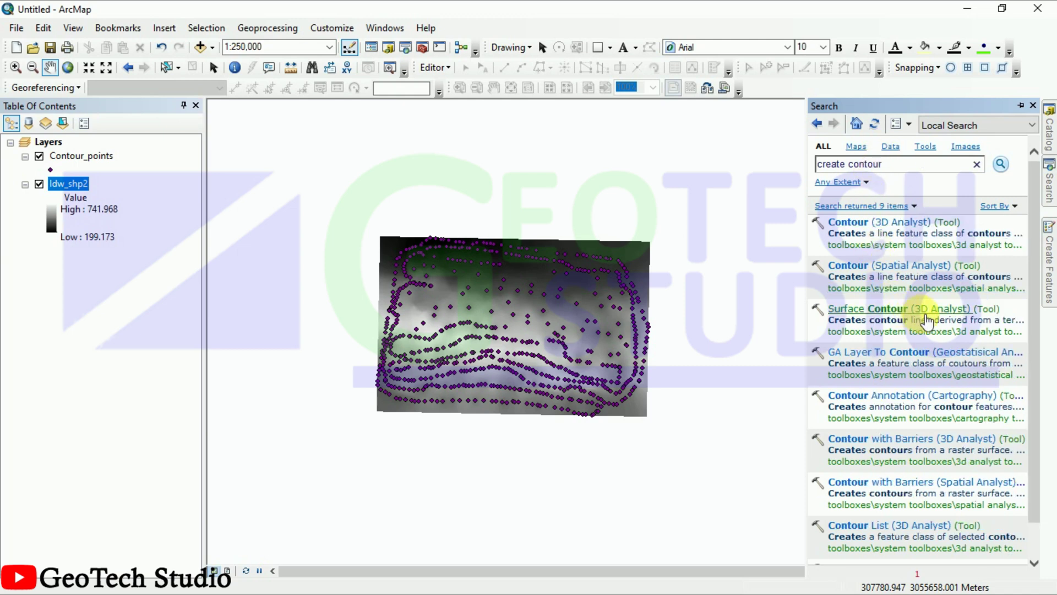
{"action": "left_click", "coordinate": [891, 275]}
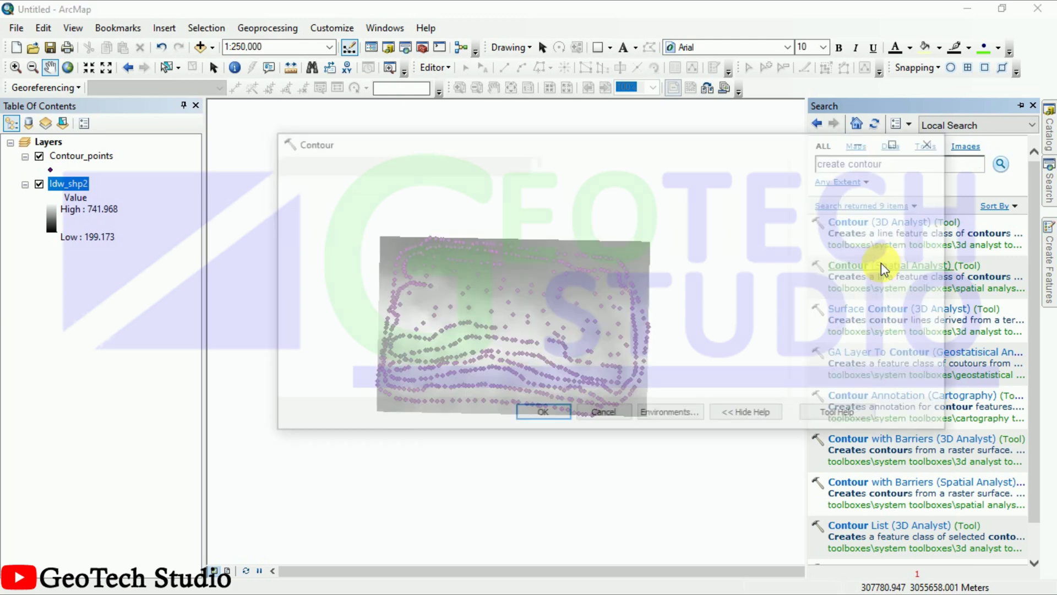
Choose Idw_shp2 as the input raster for the Contour tool and set the contour interval to 10
{"action": "left_click", "coordinate": [735, 186]}
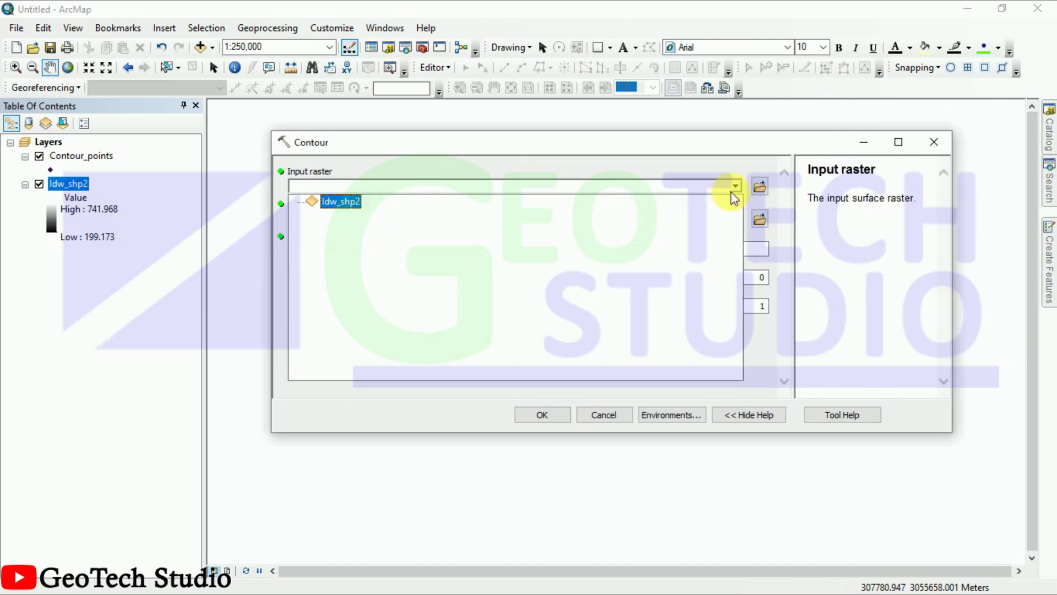
{"action": "left_click", "coordinate": [348, 202]}
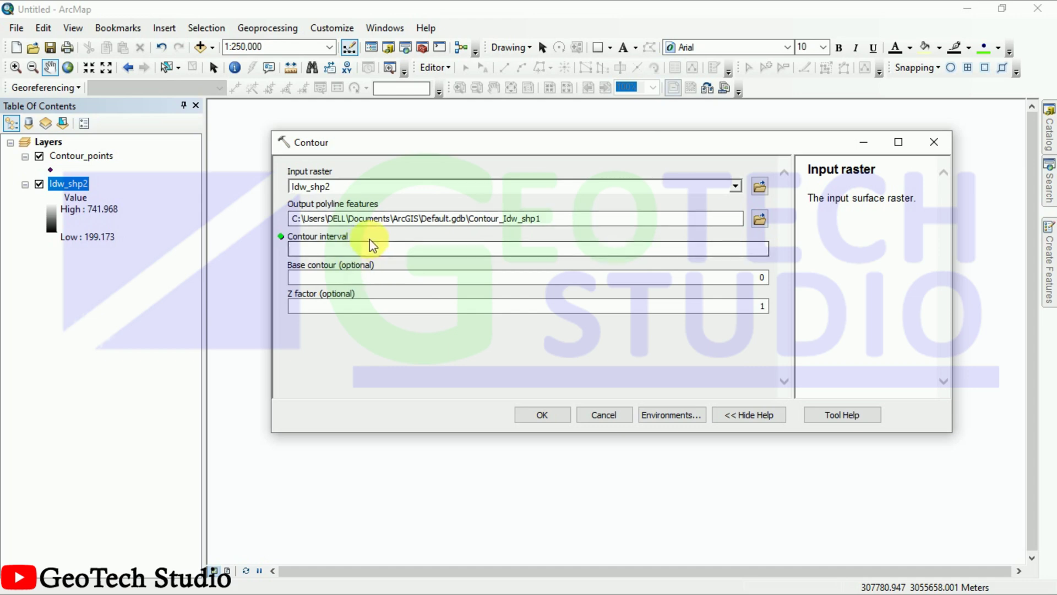
{"action": "left_click", "coordinate": [765, 249]}
{"action": "type", "text": "10"}
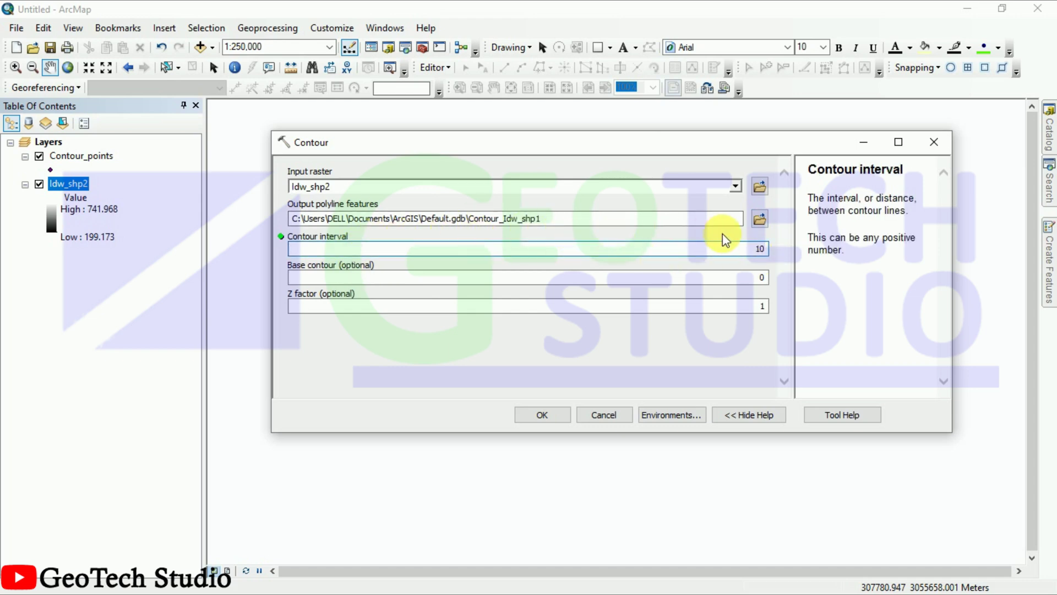
Set the output polyline features to Contour_Line.shp in the Desktop's Generate Contour folder and generate the contours
{"action": "left_click", "coordinate": [760, 219]}
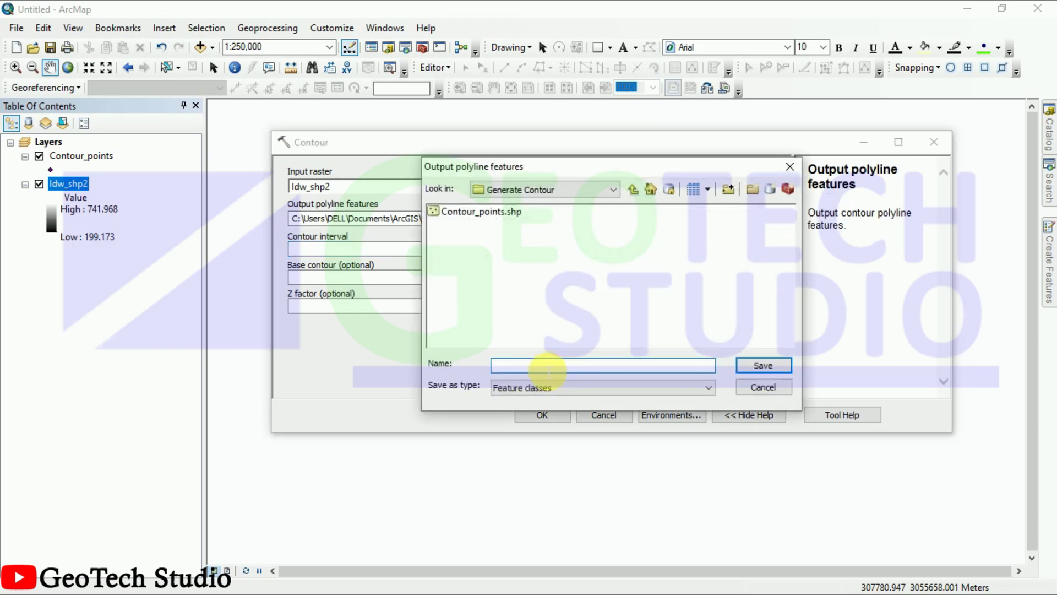
{"action": "type", "text": "Contour_Line"}
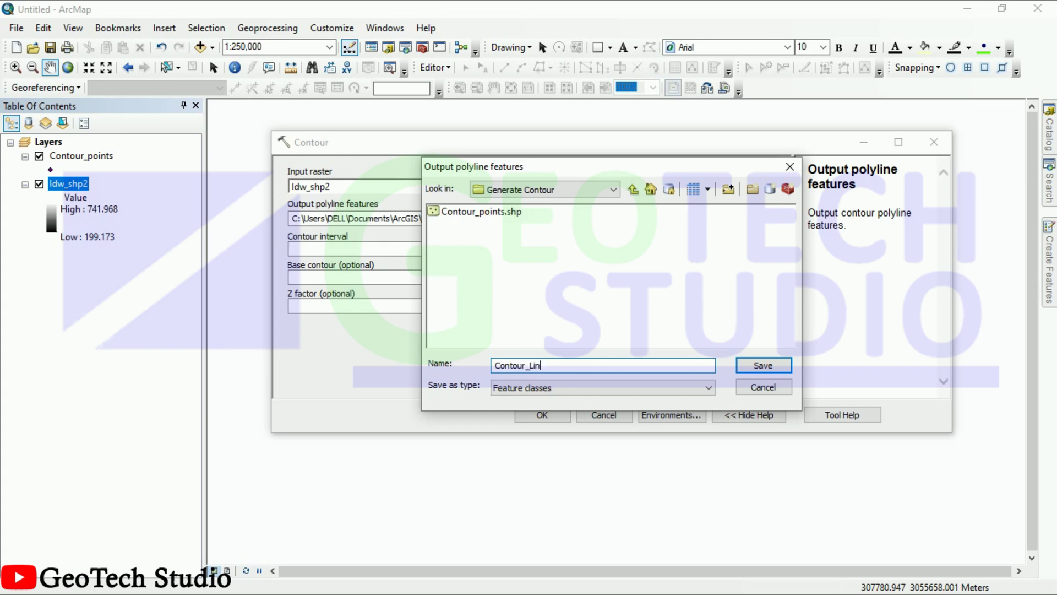
{"action": "left_click", "coordinate": [762, 365]}
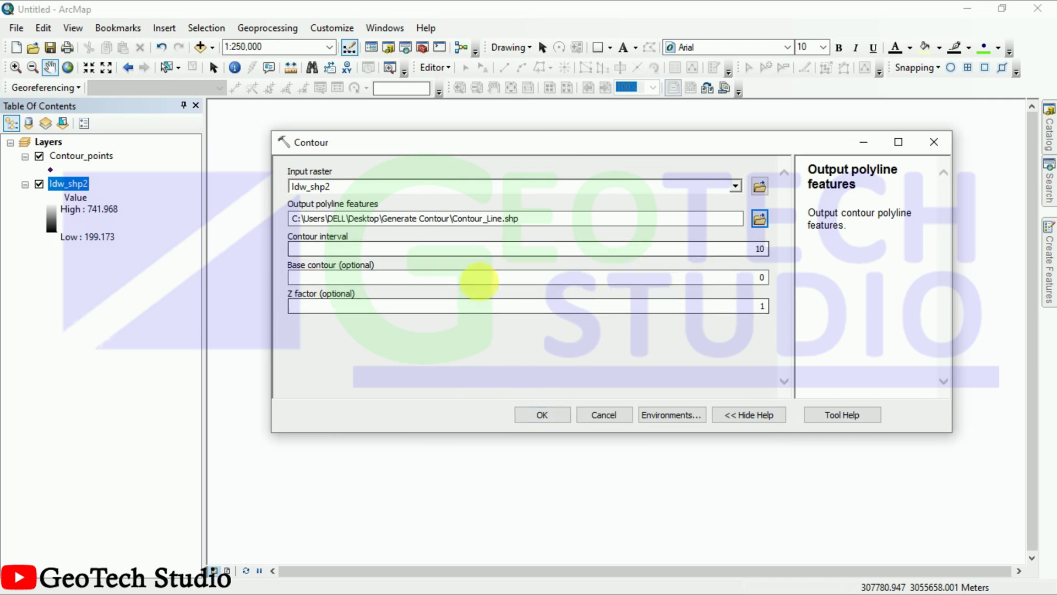
{"action": "left_click", "coordinate": [533, 417]}
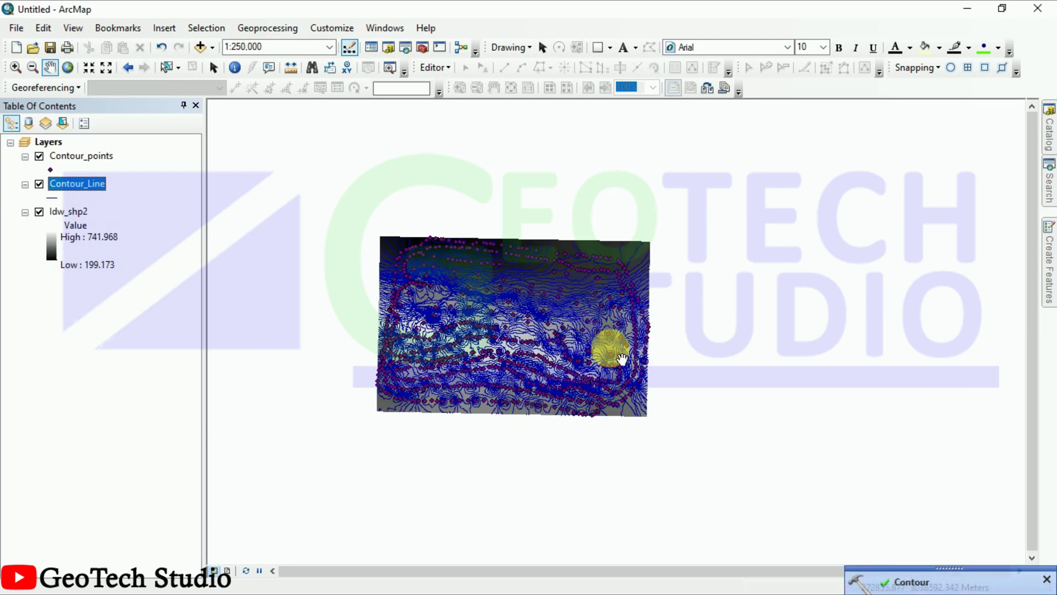
{"action": "scroll", "coordinate": [436, 350], "scroll_direction": "up", "scroll_amount": 2}
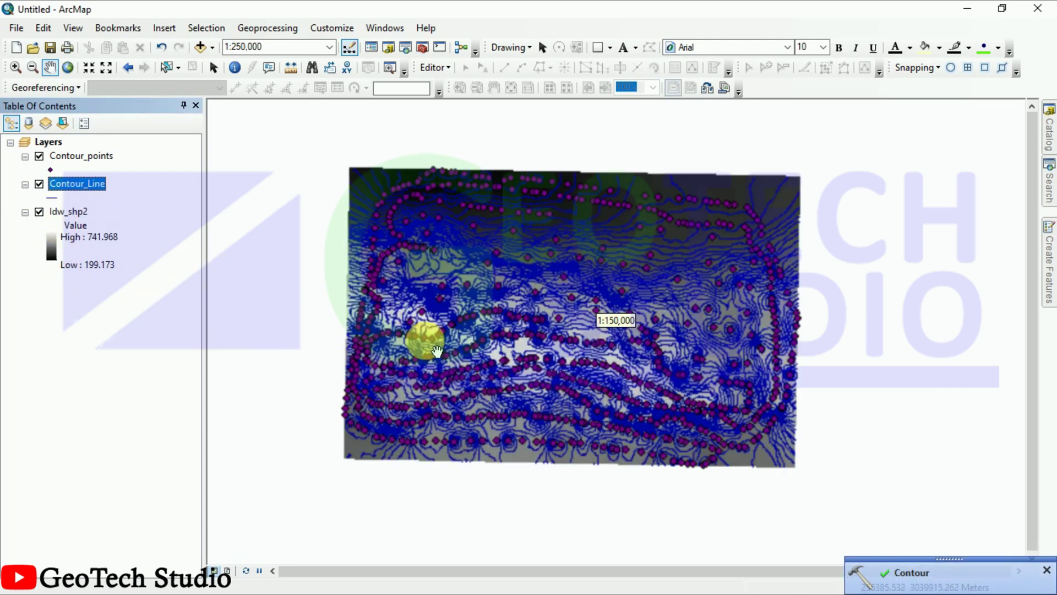
Check the contours against the raster by toggling Contour_Line's visibility, and remove the Contour_points and Idw_shp2 layers from the map
{"action": "scroll", "coordinate": [432, 338], "scroll_direction": "up", "scroll_amount": 1}
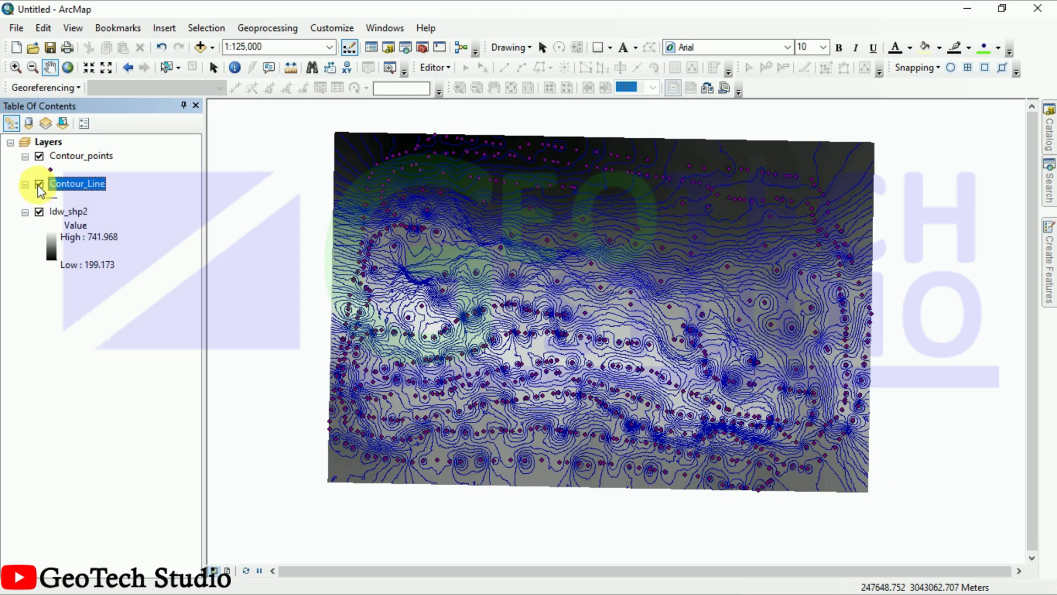
{"action": "left_click", "coordinate": [38, 184]}
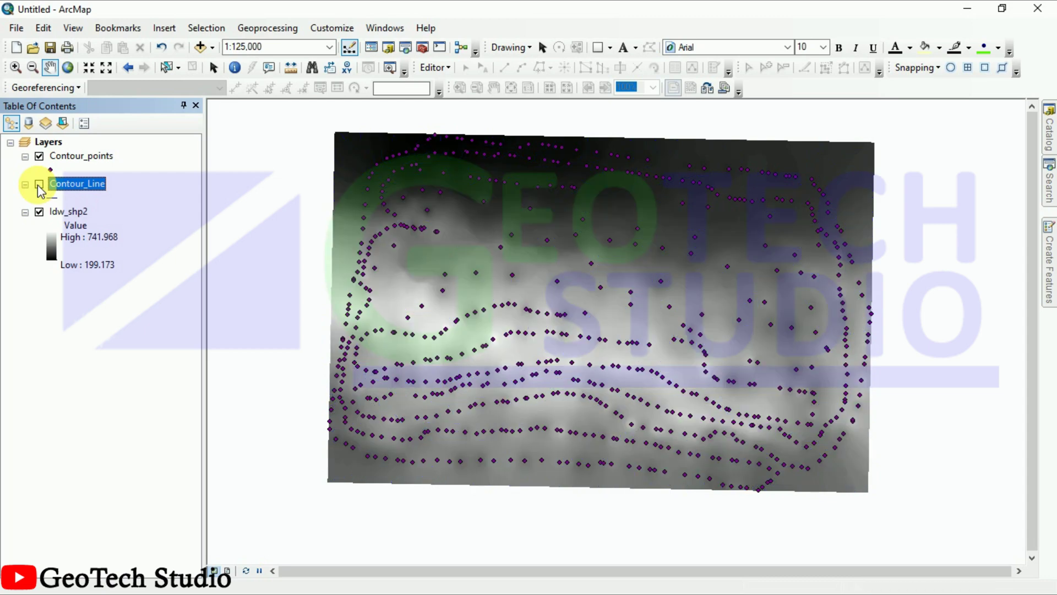
{"action": "left_click", "coordinate": [38, 183]}
{"action": "right_click", "coordinate": [67, 158]}
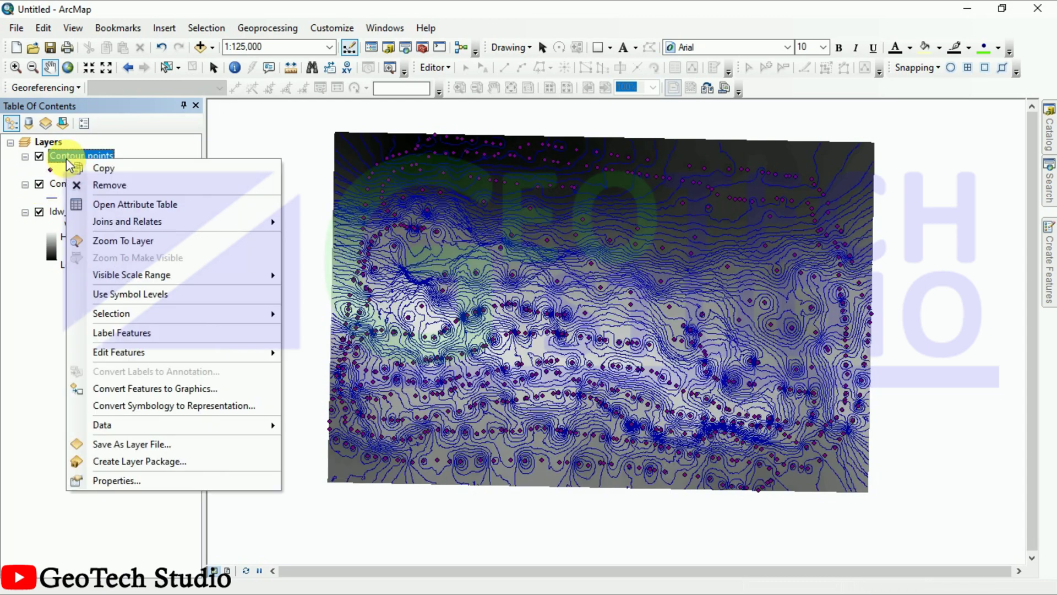
{"action": "left_click", "coordinate": [96, 187]}
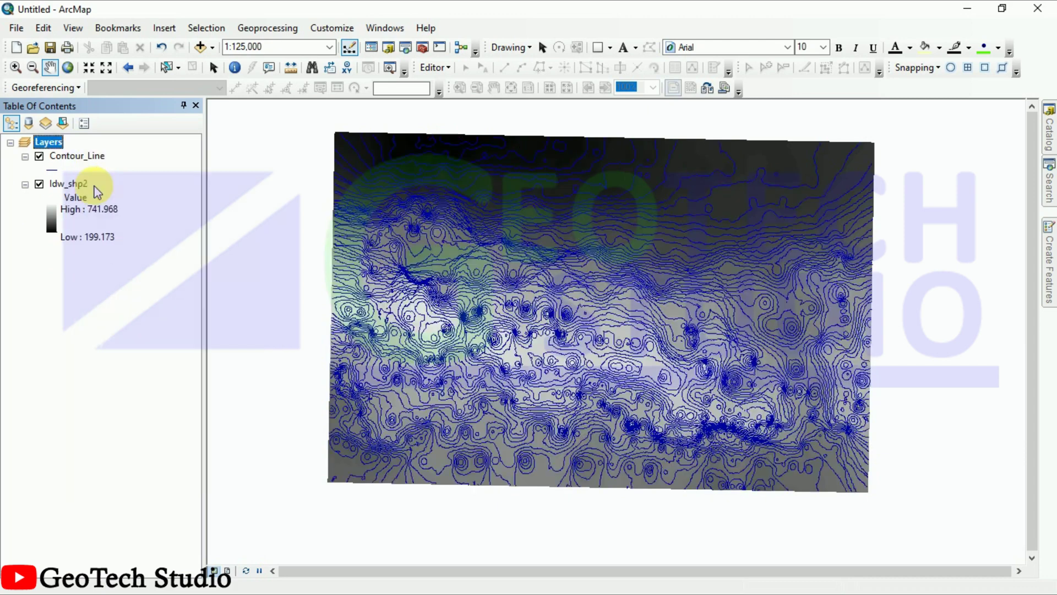
{"action": "right_click", "coordinate": [69, 184]}
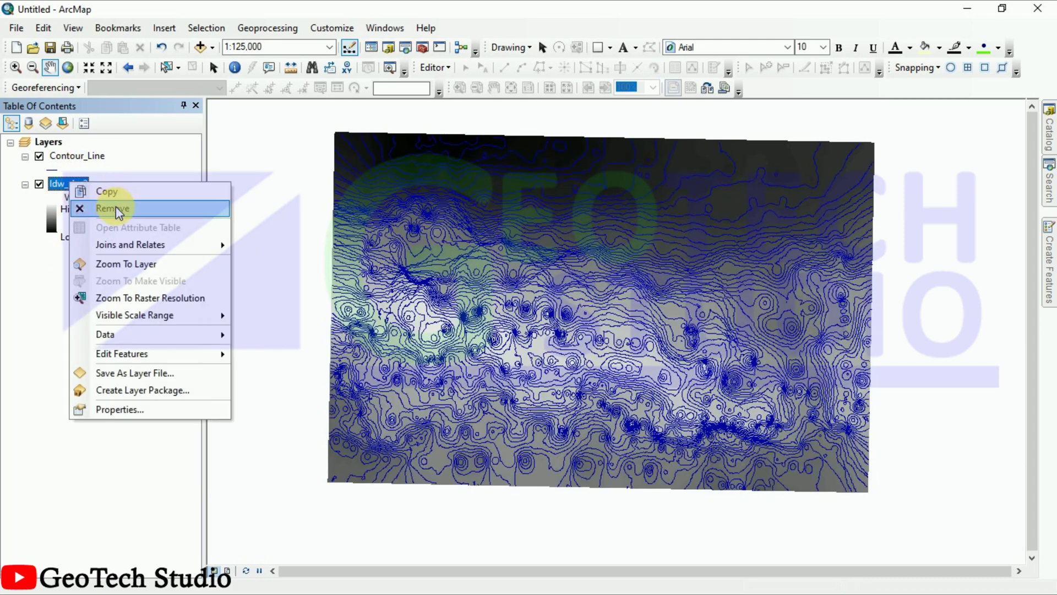
{"action": "left_click", "coordinate": [113, 209]}
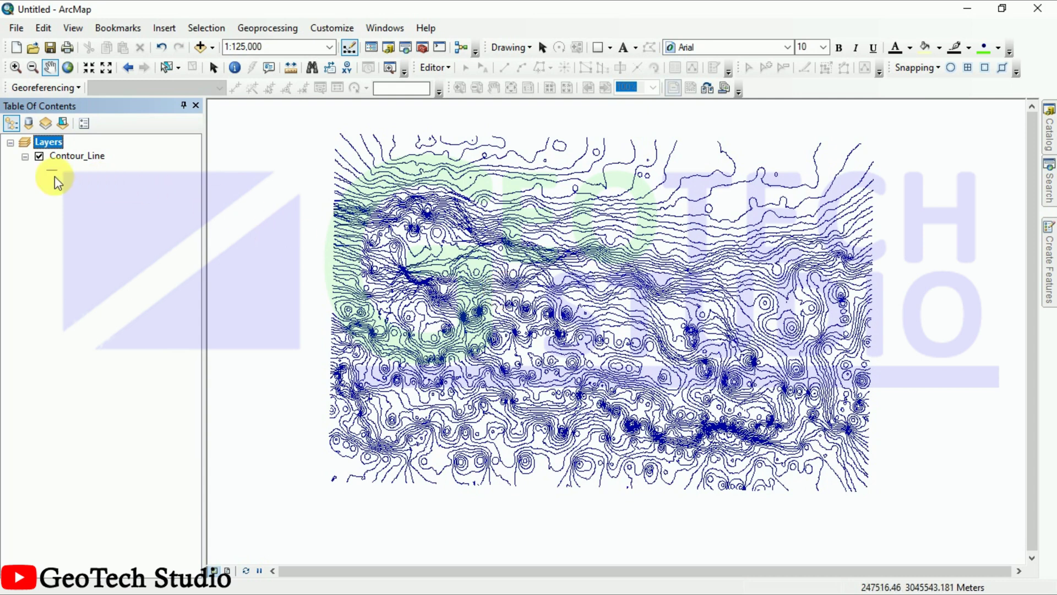
Apply the black Major Road line symbol to the Contour_Line layer
{"action": "left_click", "coordinate": [54, 171]}
{"action": "left_click", "coordinate": [444, 278]}
{"action": "left_click", "coordinate": [610, 468]}
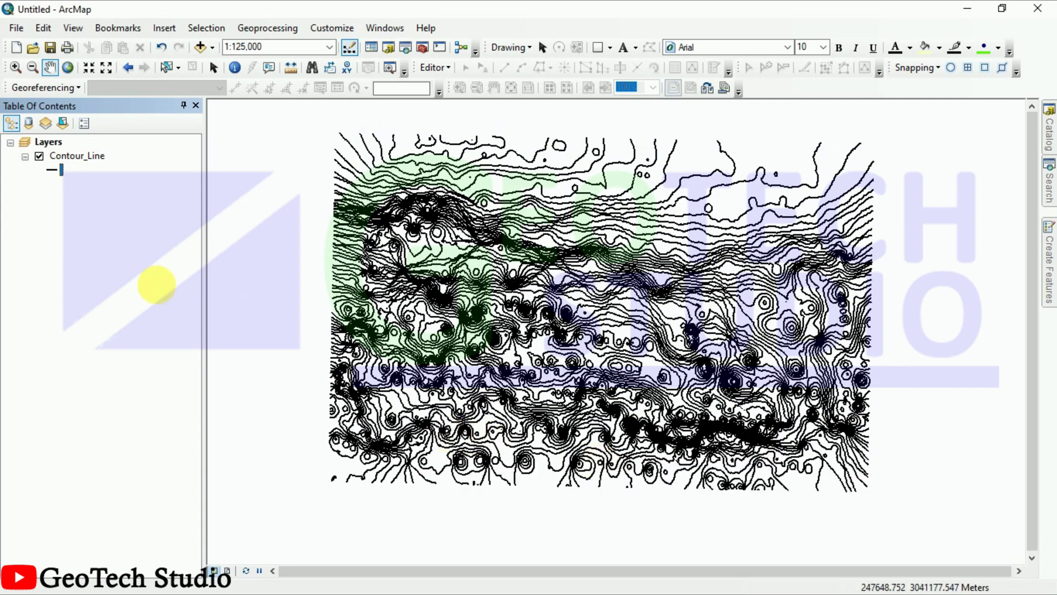
Change the Contour_Line layer's symbol to the blue River line style with a width of 1.00
{"action": "left_click", "coordinate": [55, 170]}
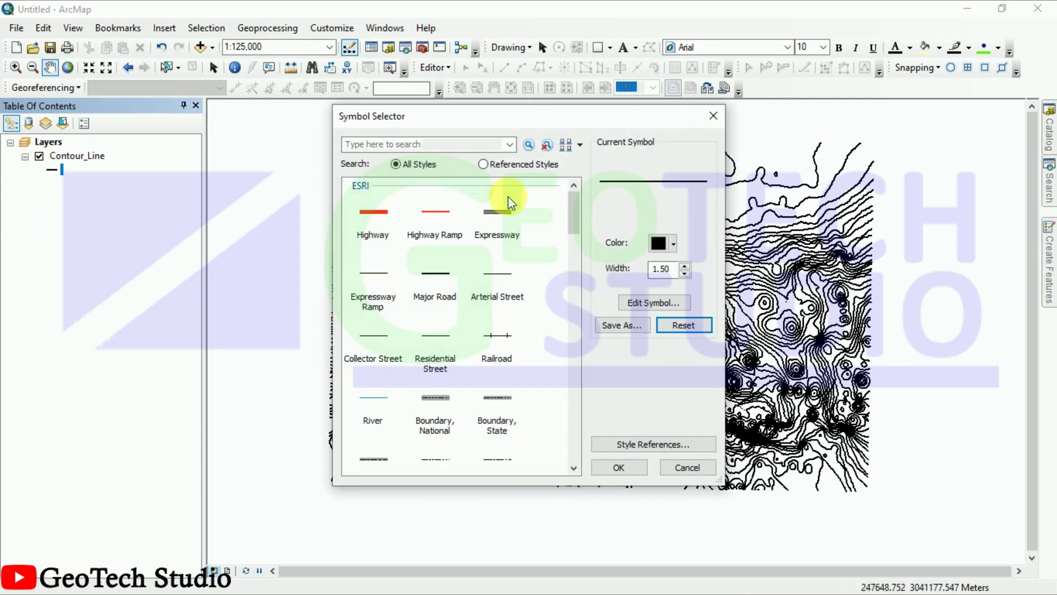
{"action": "left_click", "coordinate": [373, 401]}
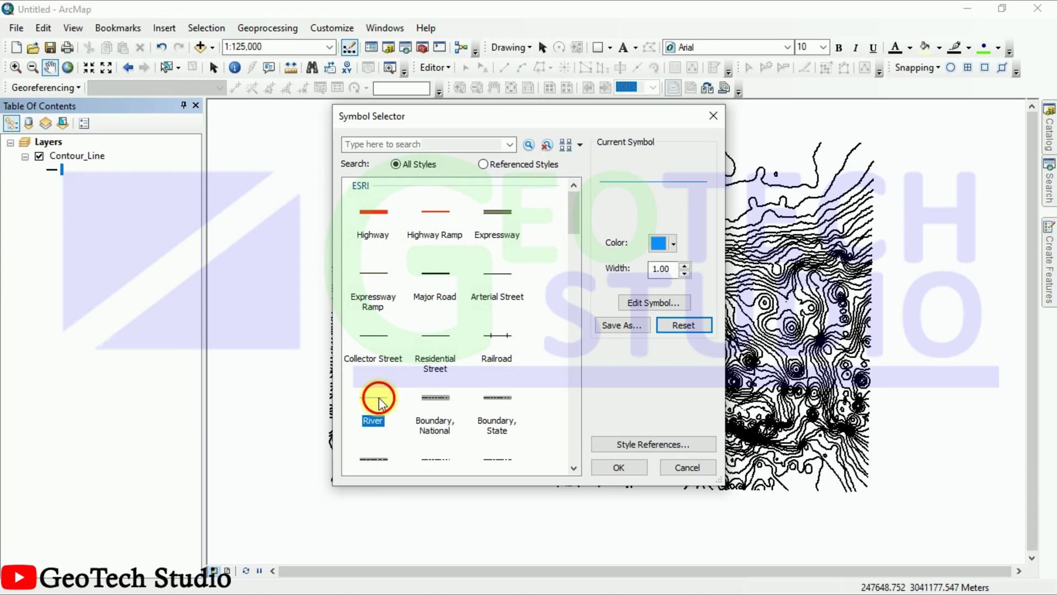
{"action": "left_click", "coordinate": [605, 466]}
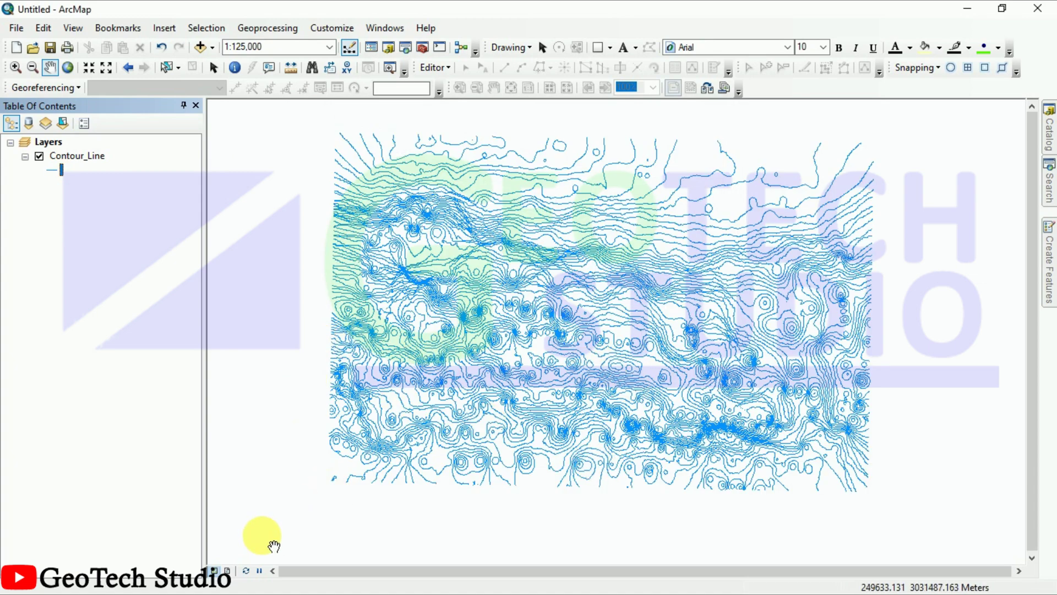
Switch to the page layout, fit the contours to full extent and apply the ISO A4 Landscape.mxd template
{"action": "left_click", "coordinate": [228, 571]}
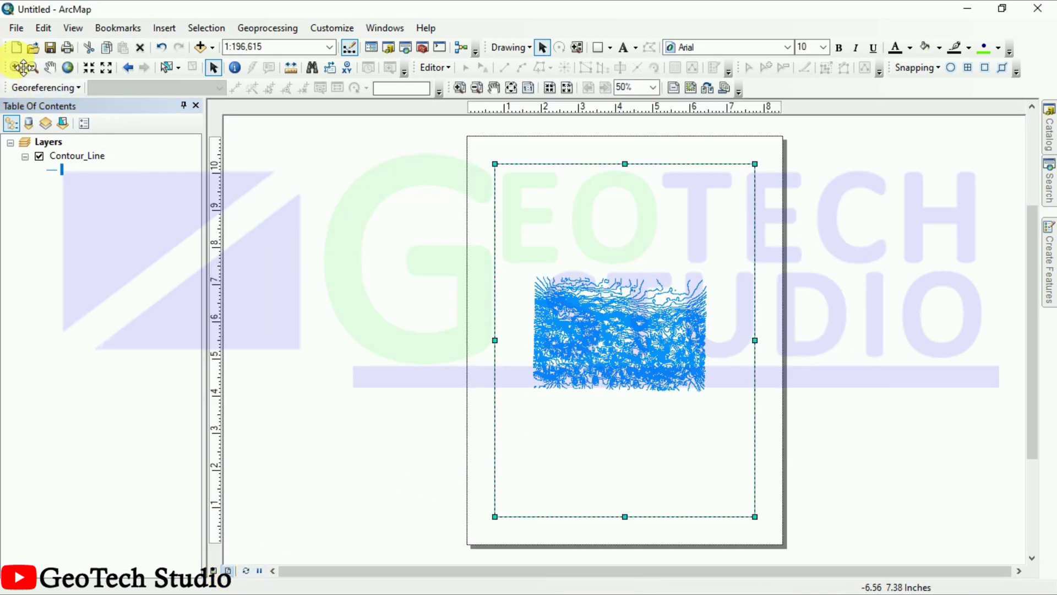
{"action": "left_click", "coordinate": [67, 68]}
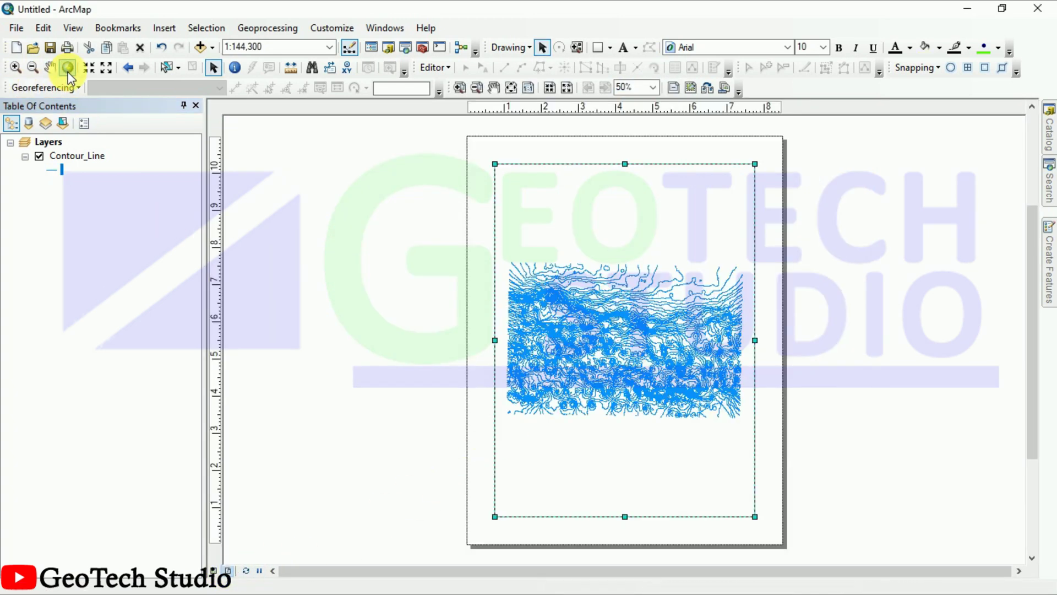
{"action": "left_click", "coordinate": [704, 89]}
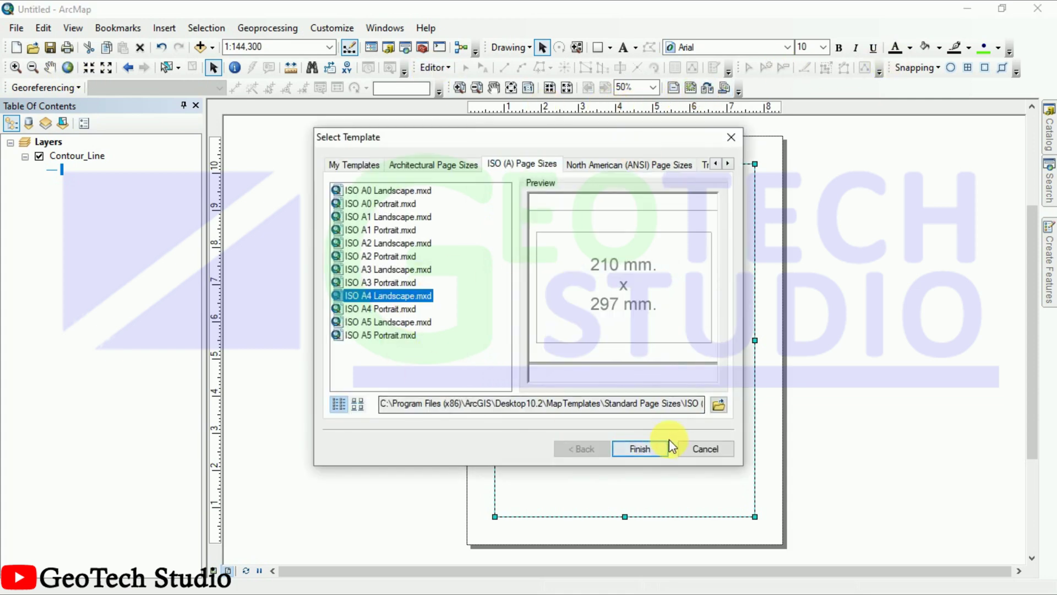
{"action": "left_click", "coordinate": [644, 445]}
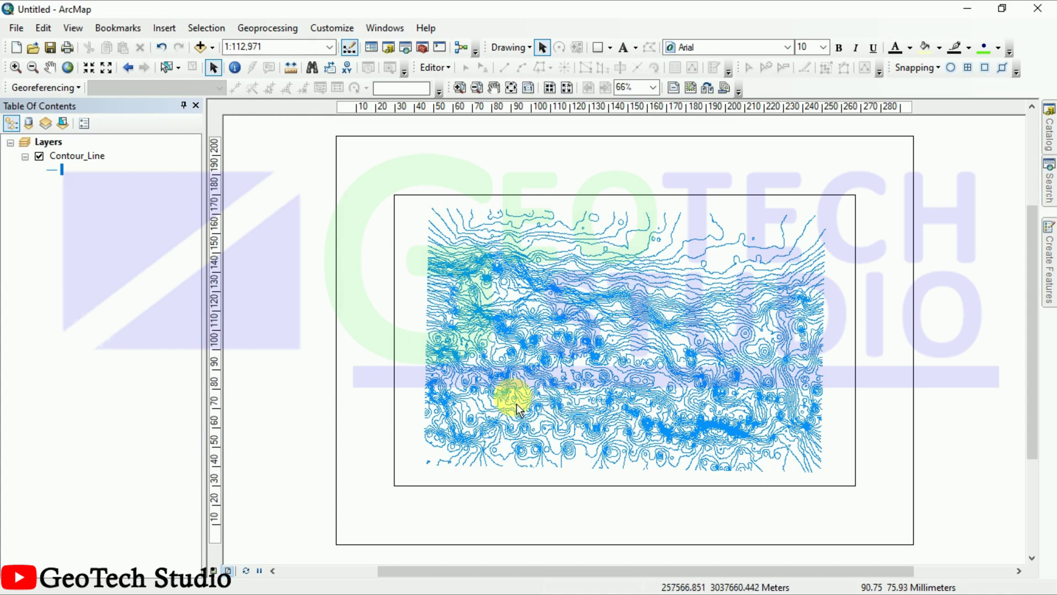